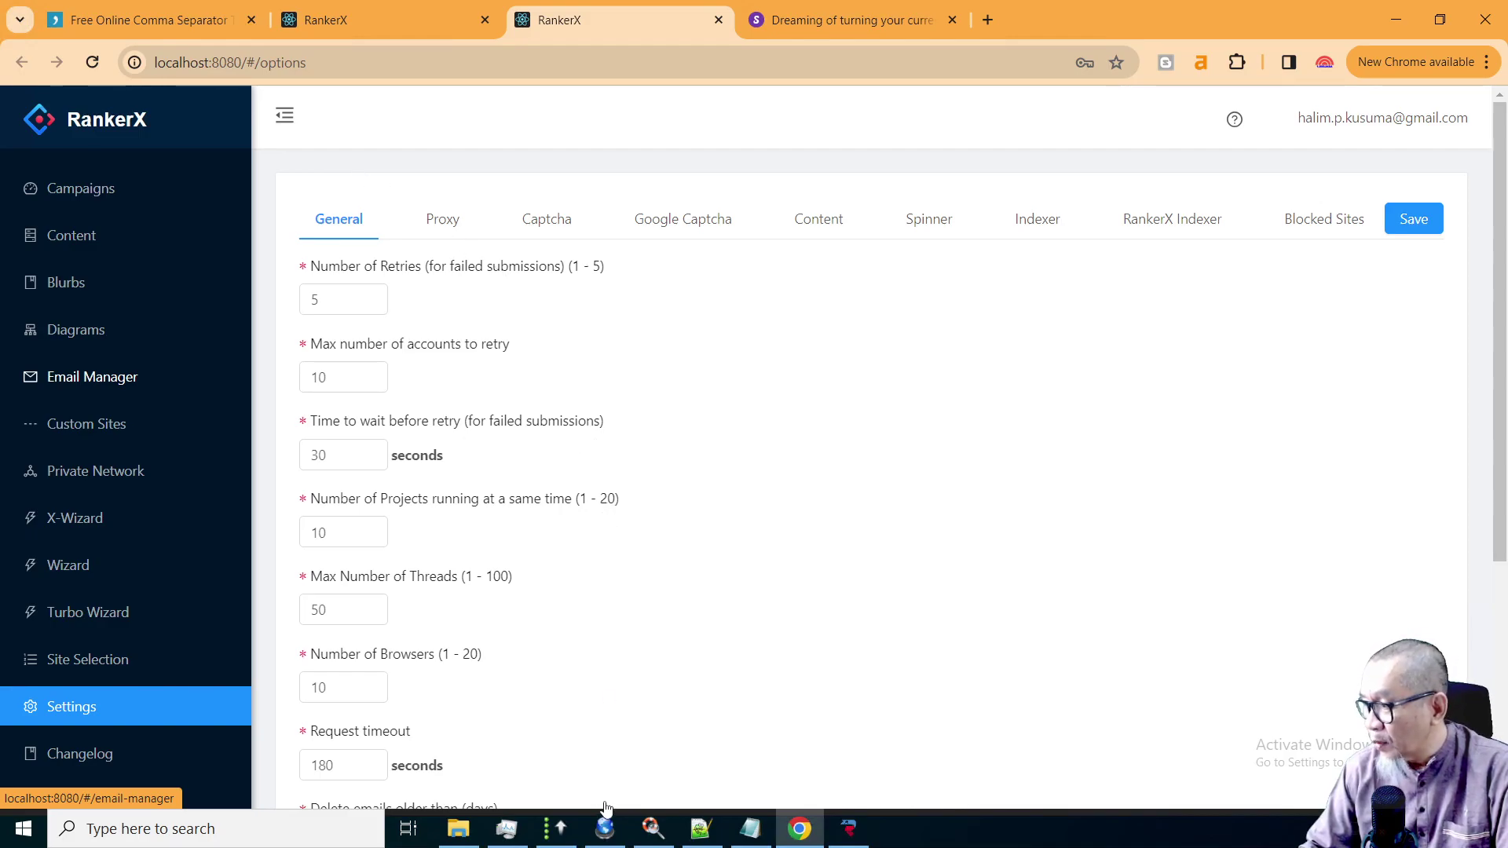
Switch to GSA Search Engine Ranker to view its running projects, then return to RankerX and review the proxy settings.
click(554, 832)
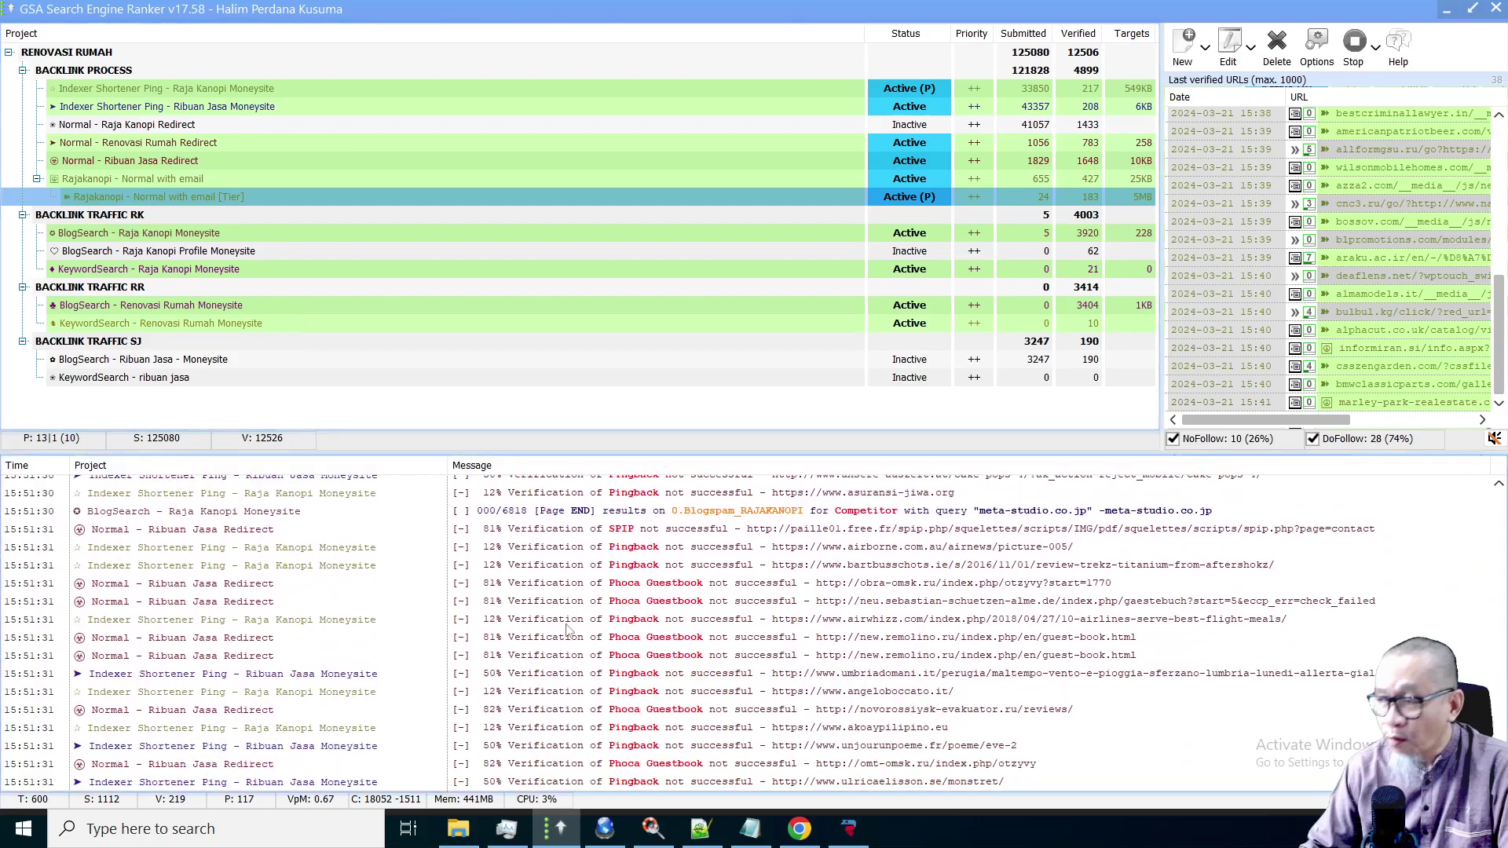
click(793, 842)
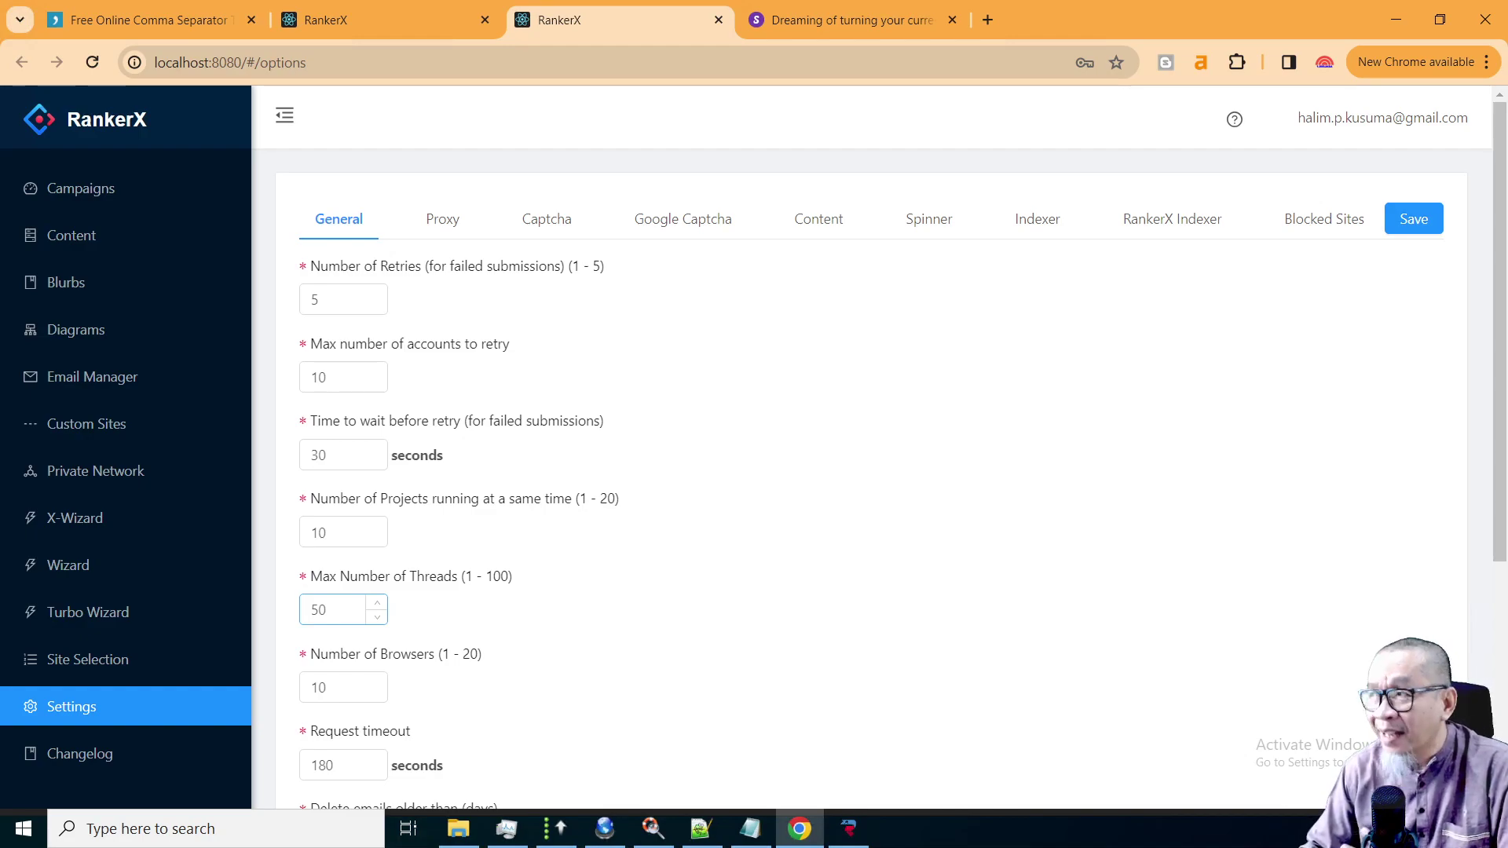
click(457, 230)
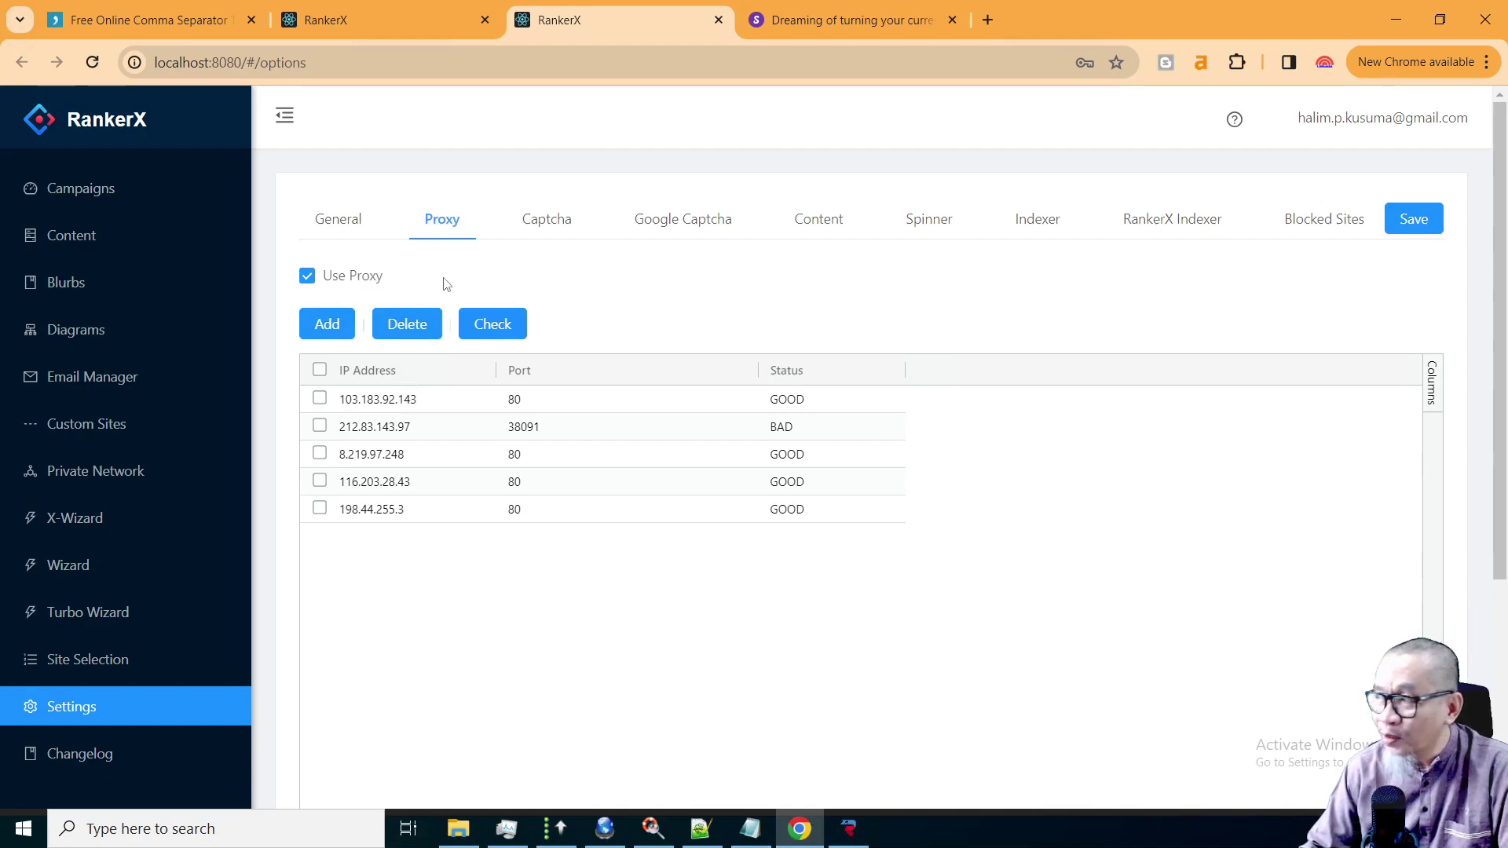
Check the 0captcha account balance for both the regular captcha and the Google captcha settings.
click(548, 223)
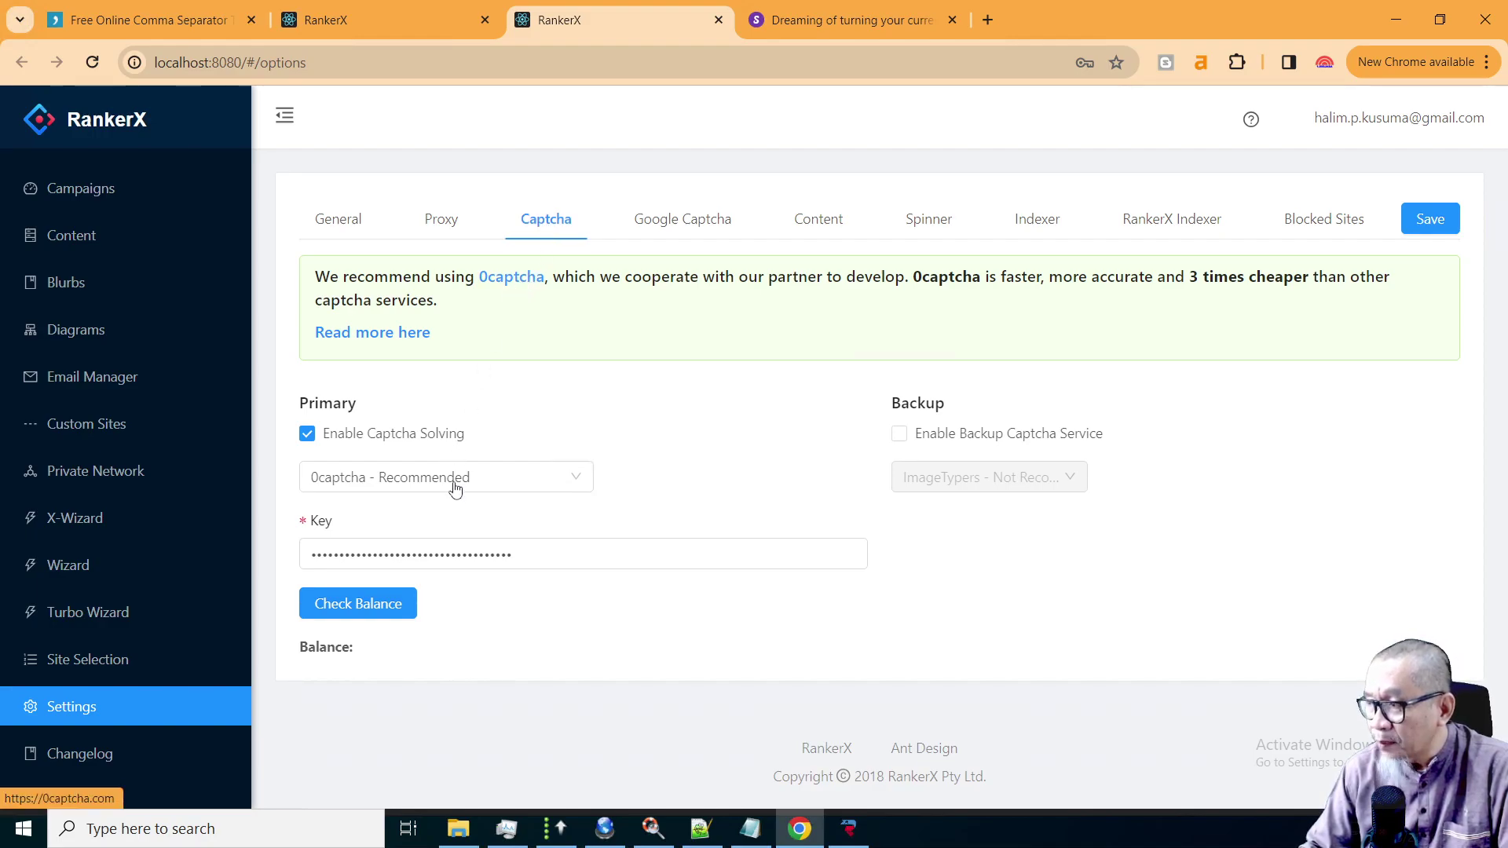
click(397, 606)
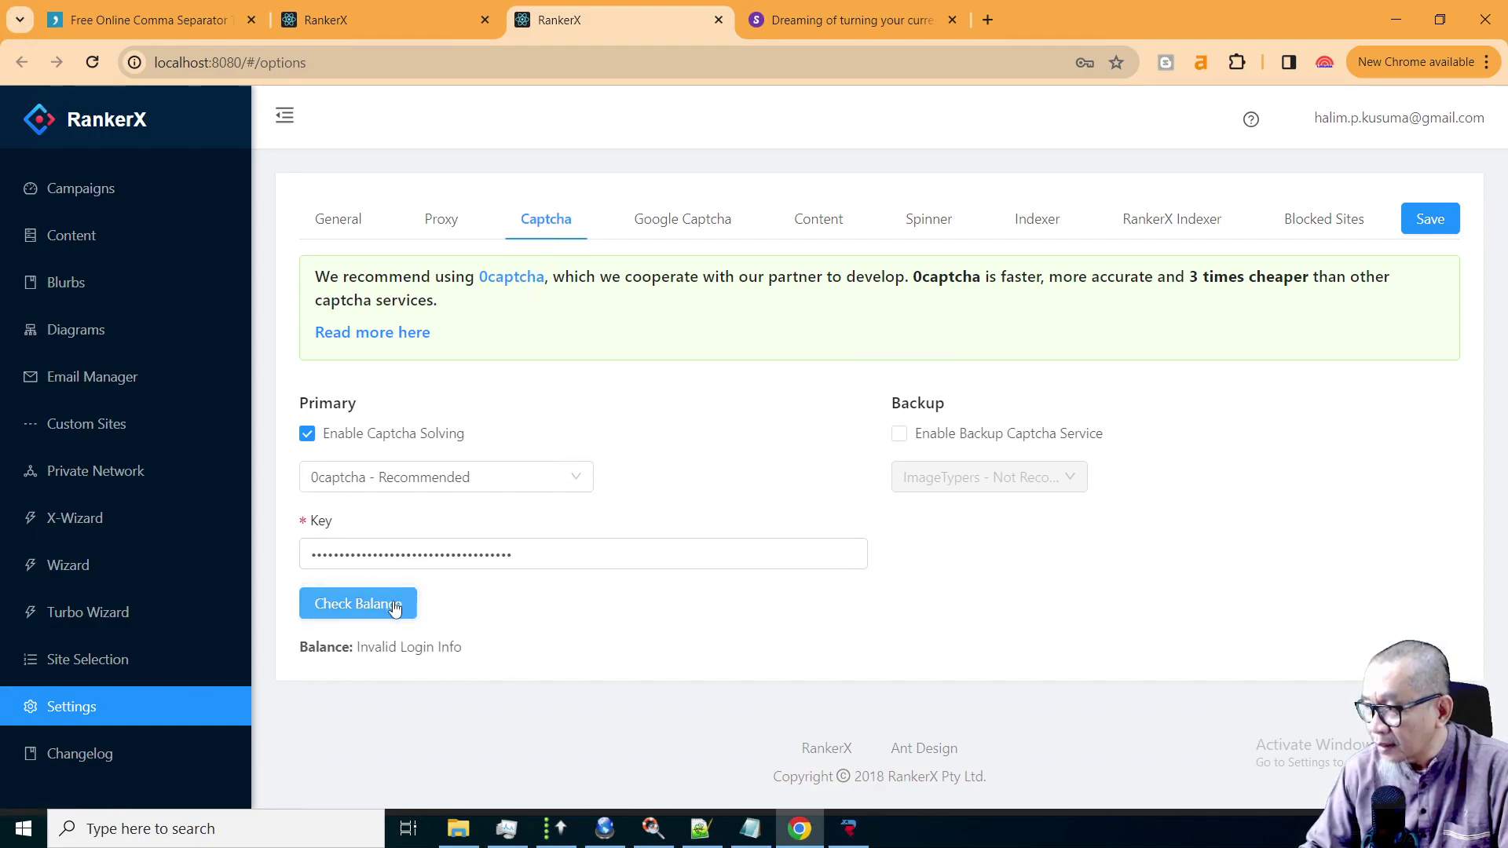
click(395, 606)
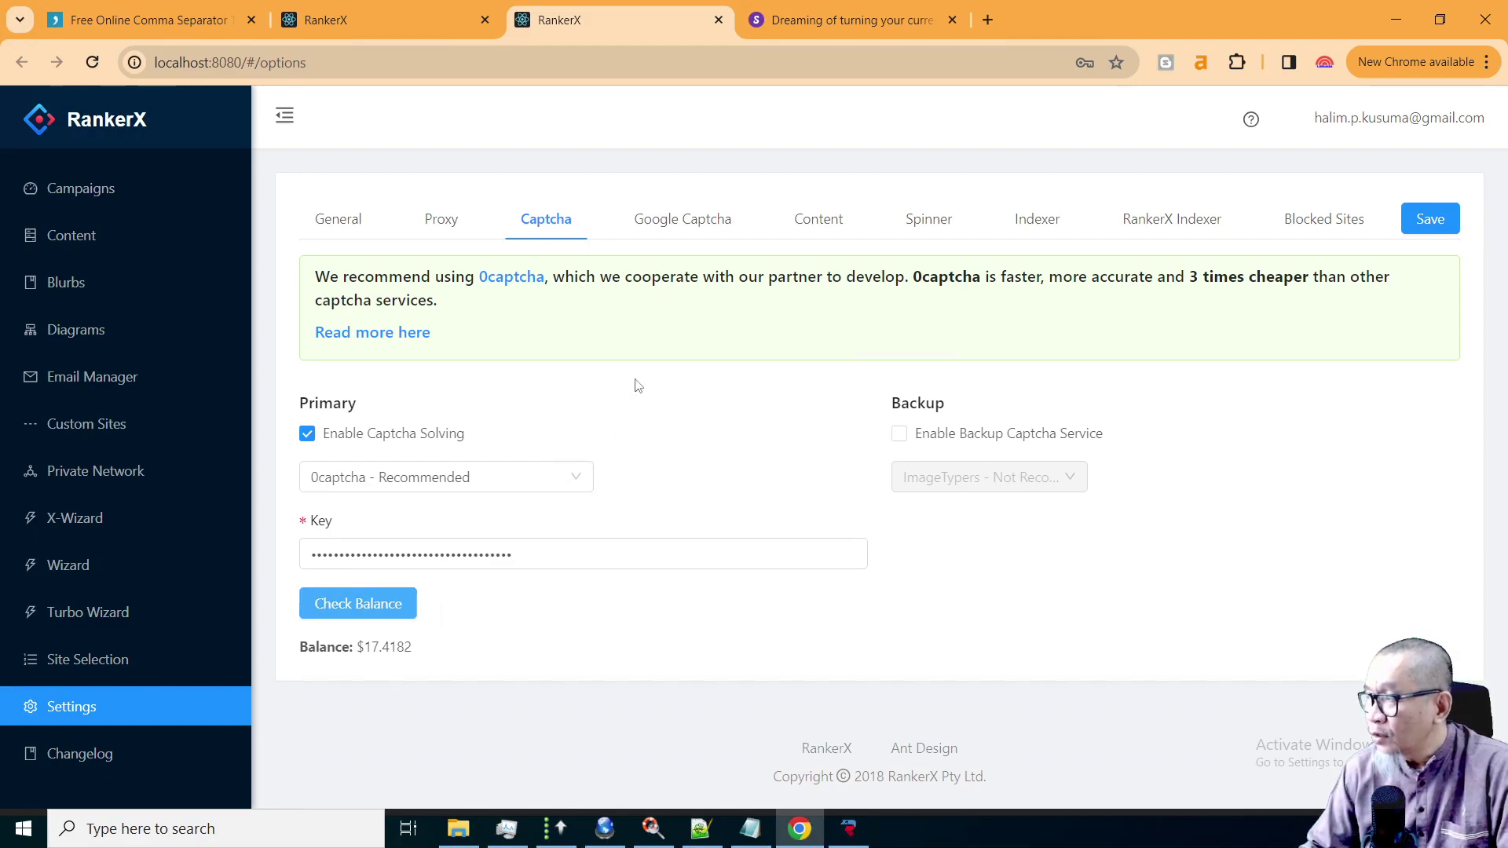
click(695, 225)
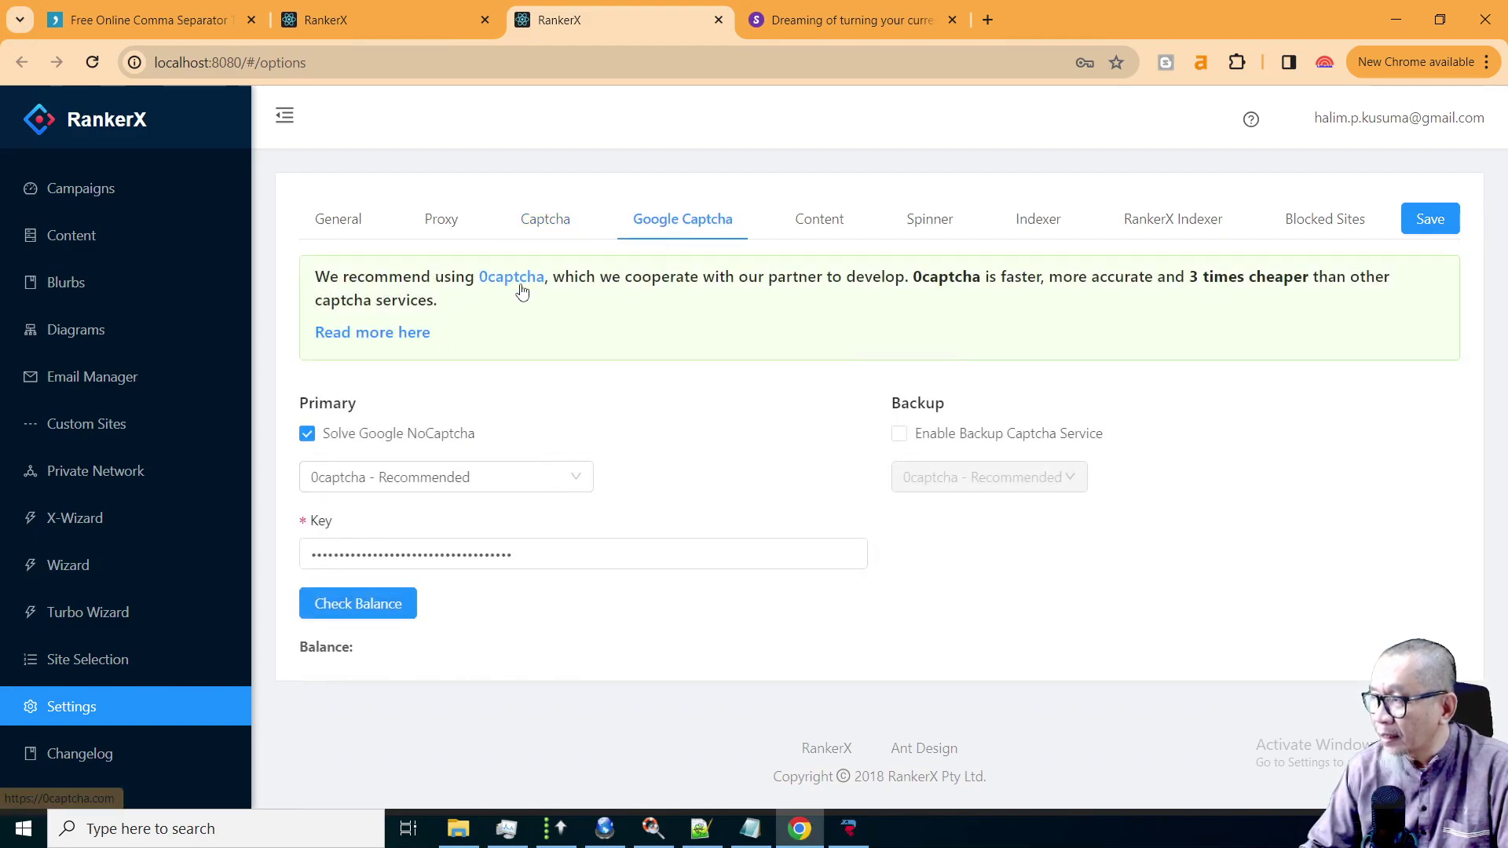
click(394, 615)
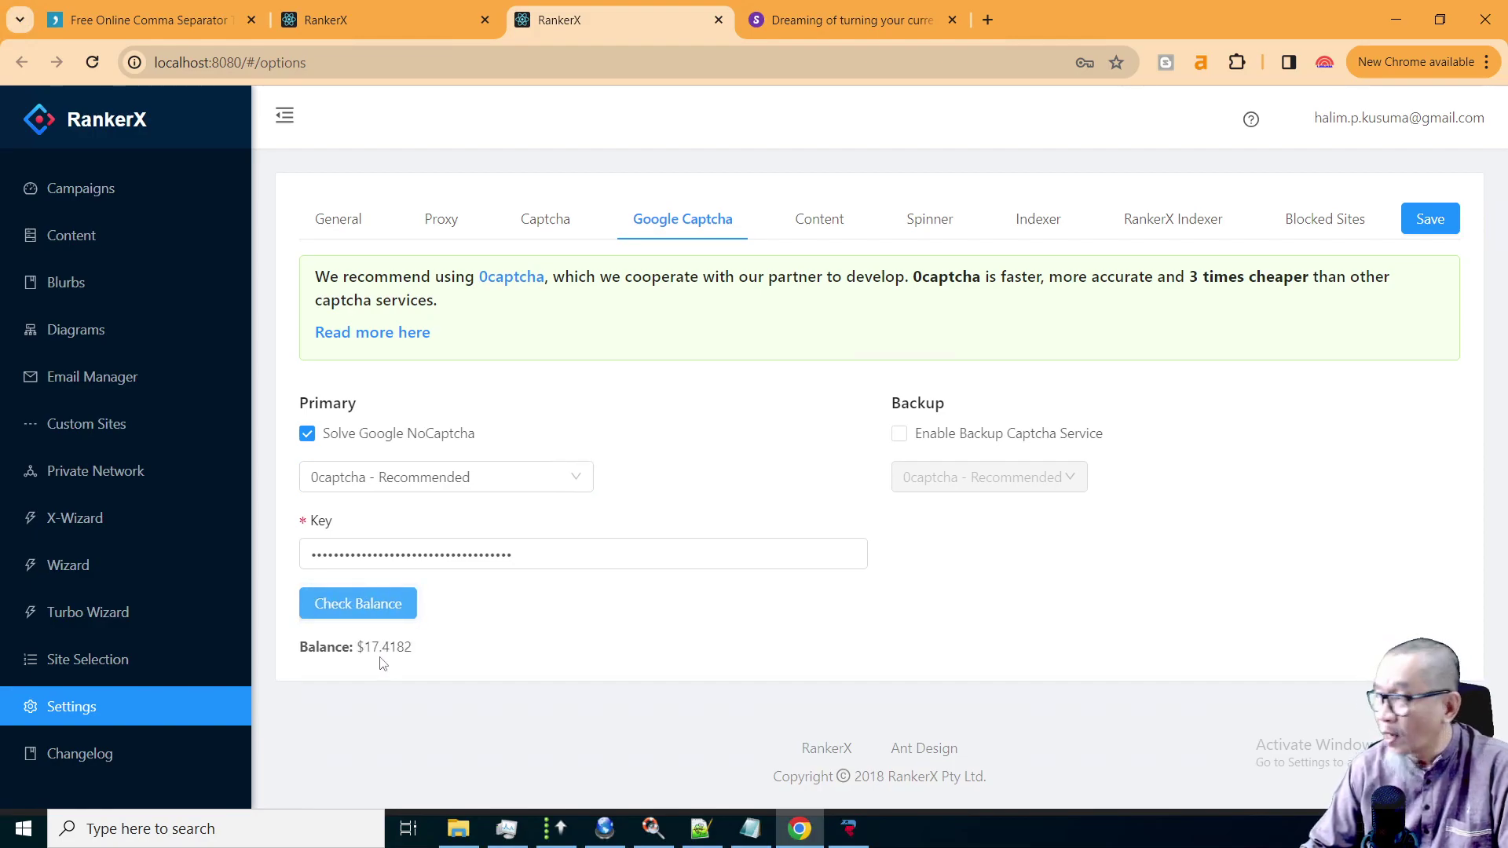
Review the content service settings for OpenAI, Article Forge, Article Builder, Kontent Machine and Ultra Spinnable Article.
click(830, 225)
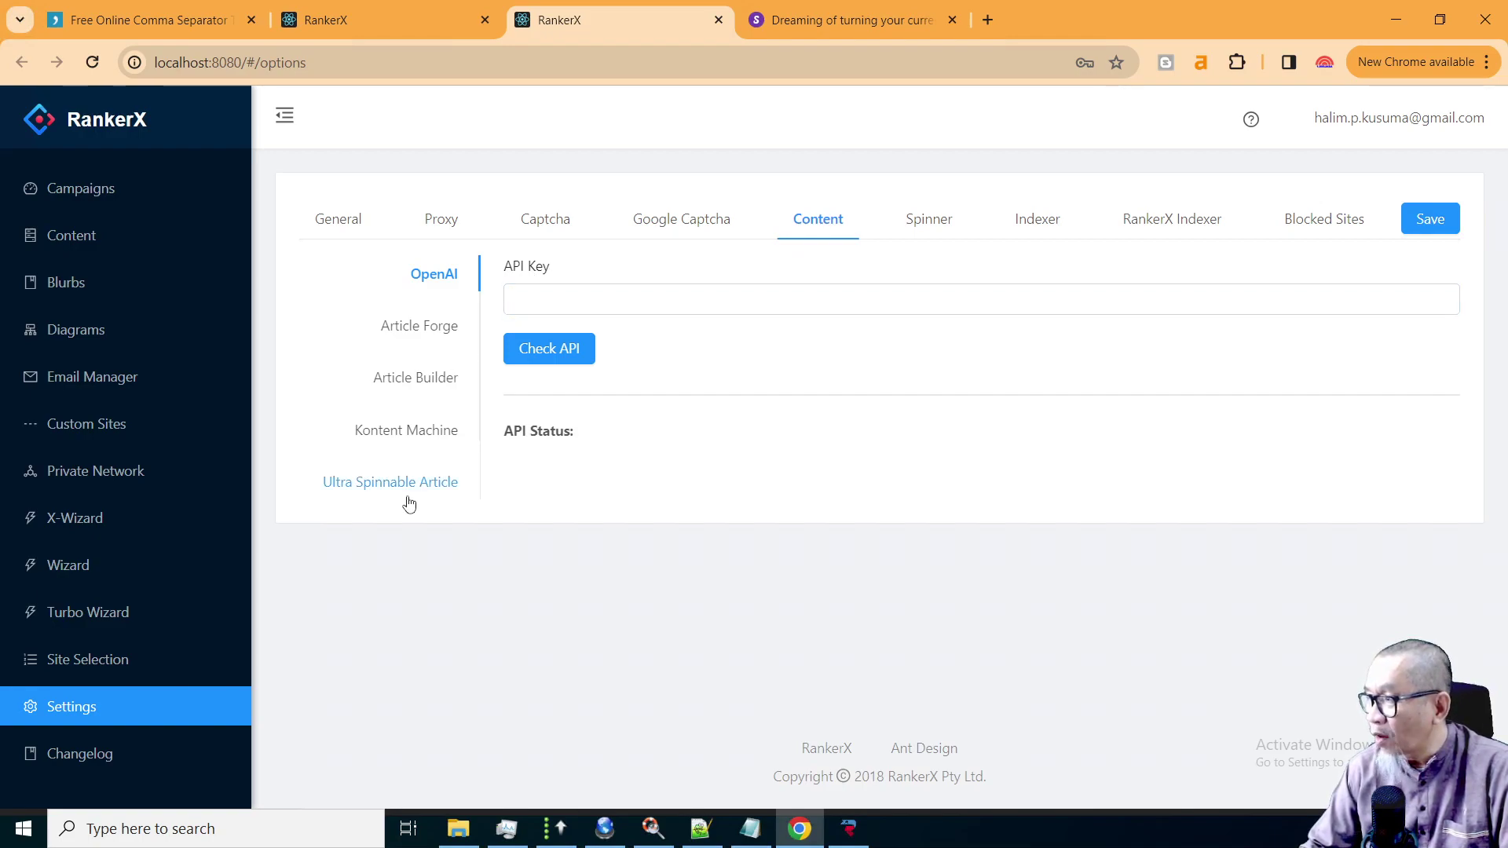
click(438, 339)
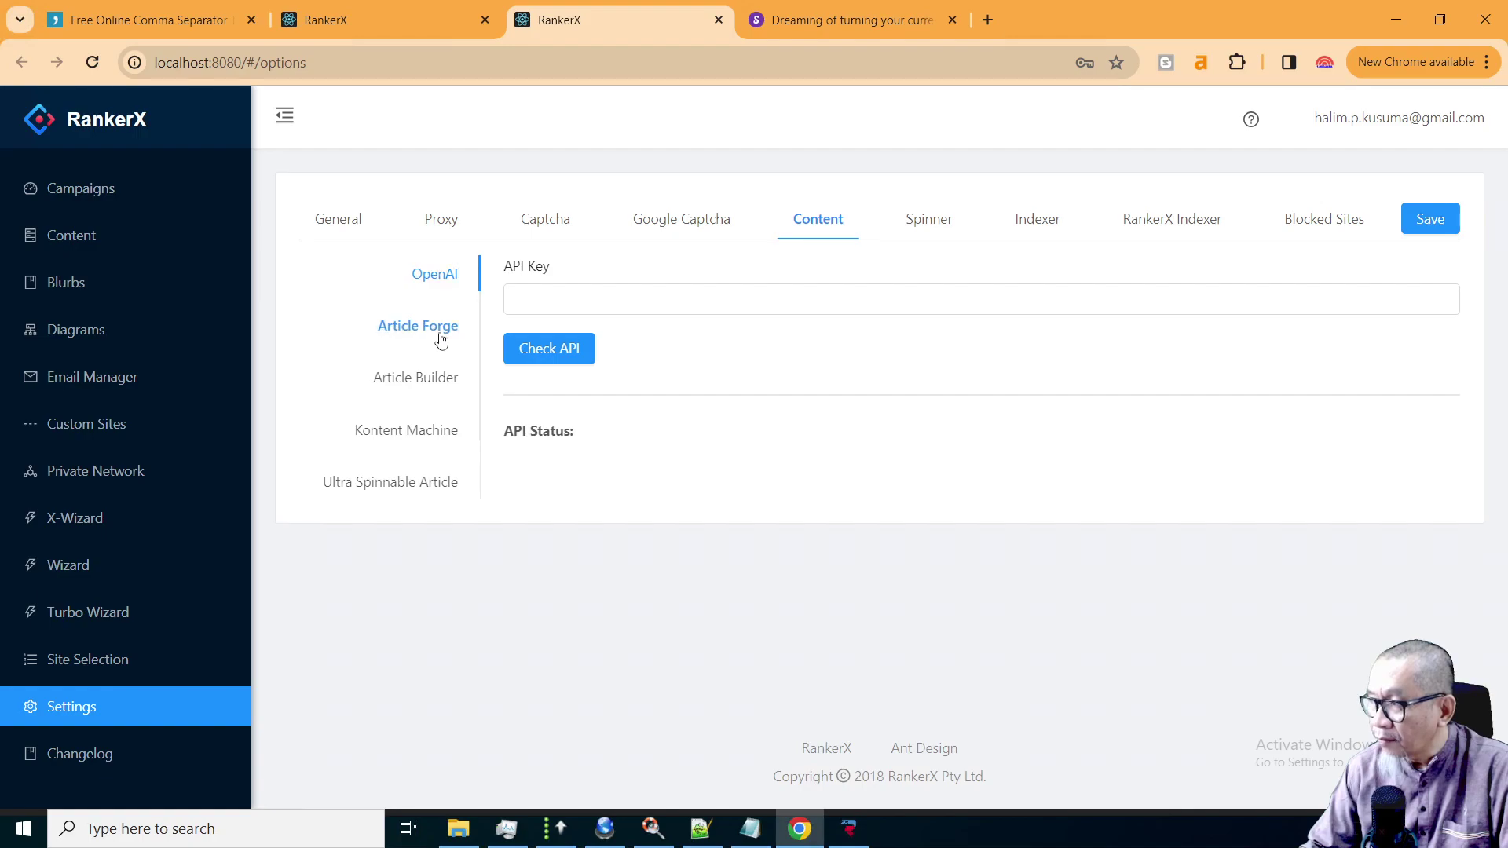
click(431, 381)
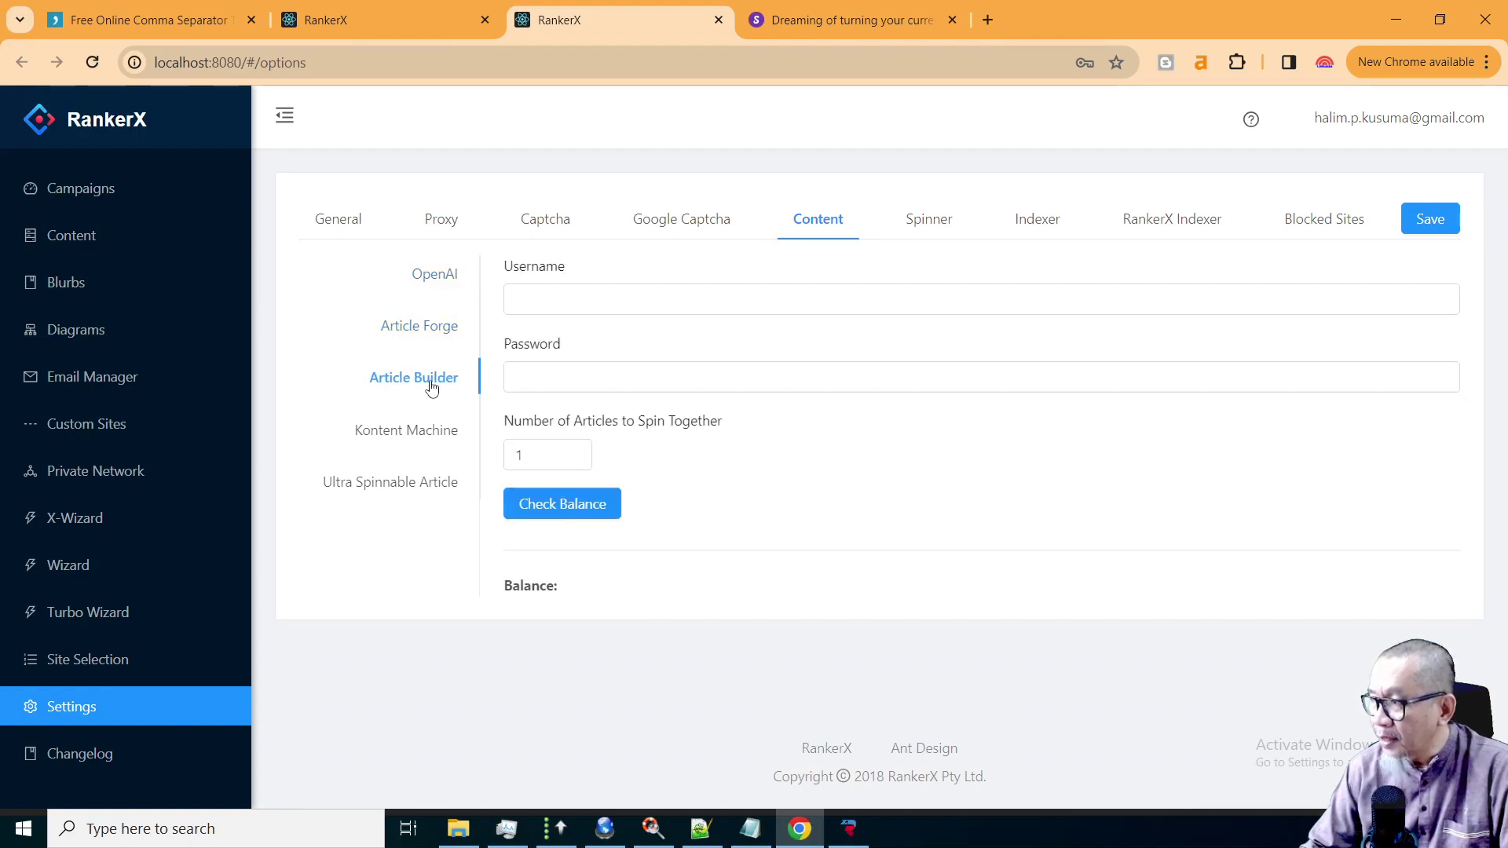
click(427, 432)
click(420, 489)
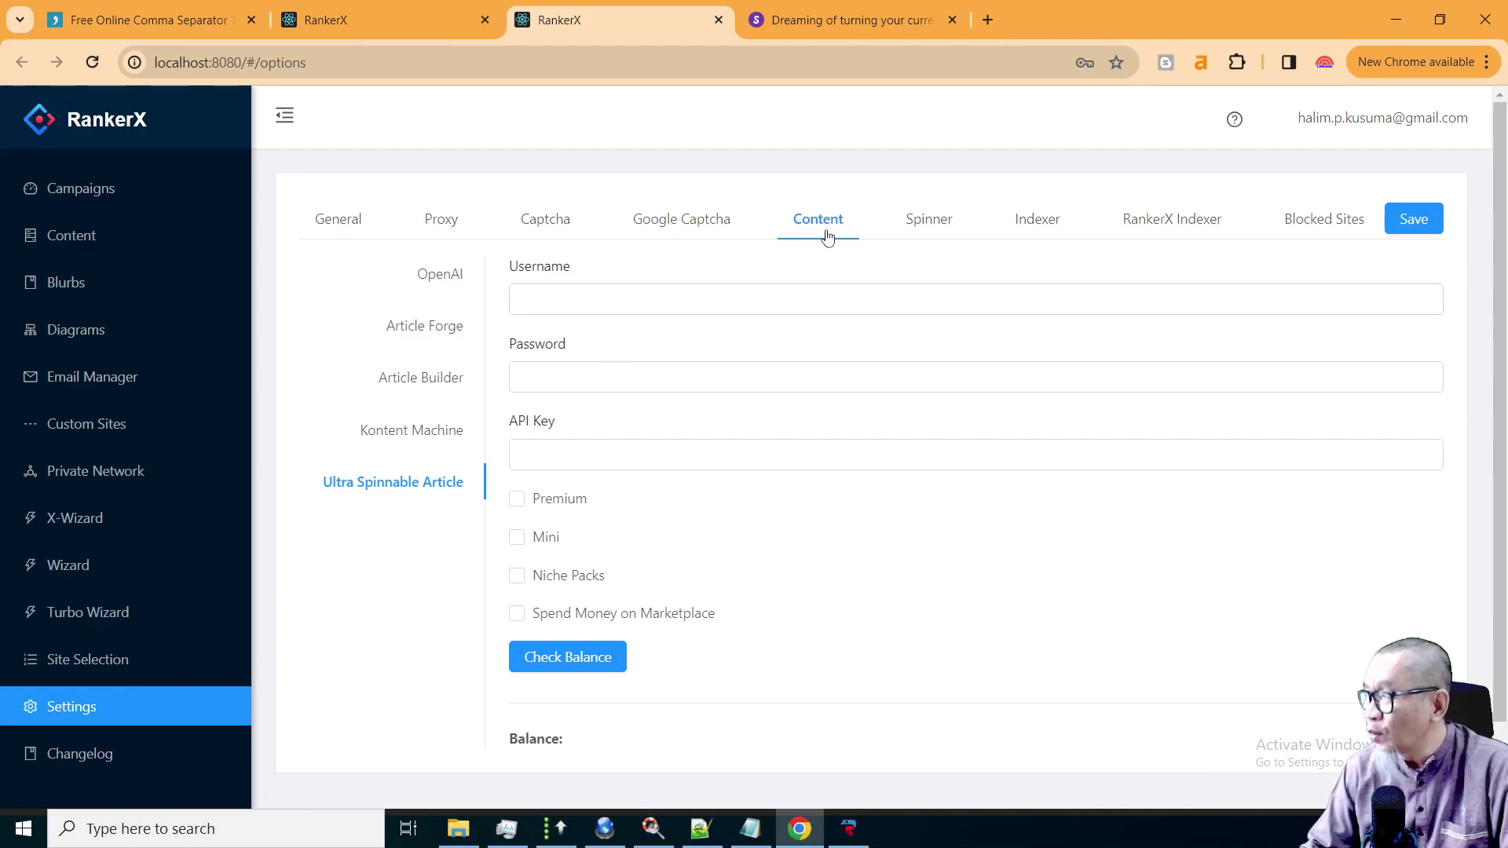
Review the Spinner, Indexer and RankerX Indexer settings.
click(925, 228)
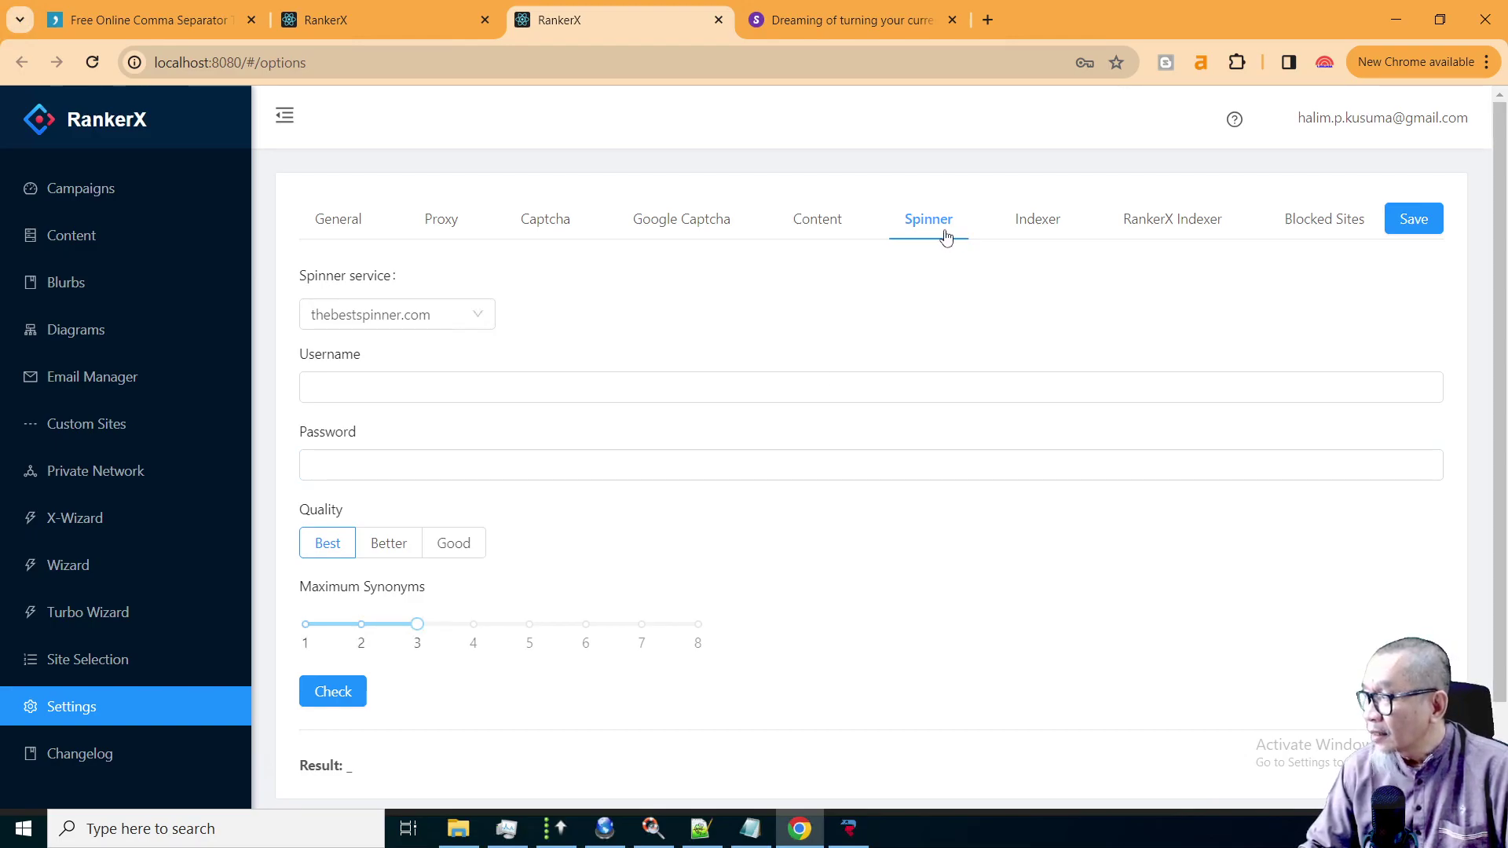
click(1045, 224)
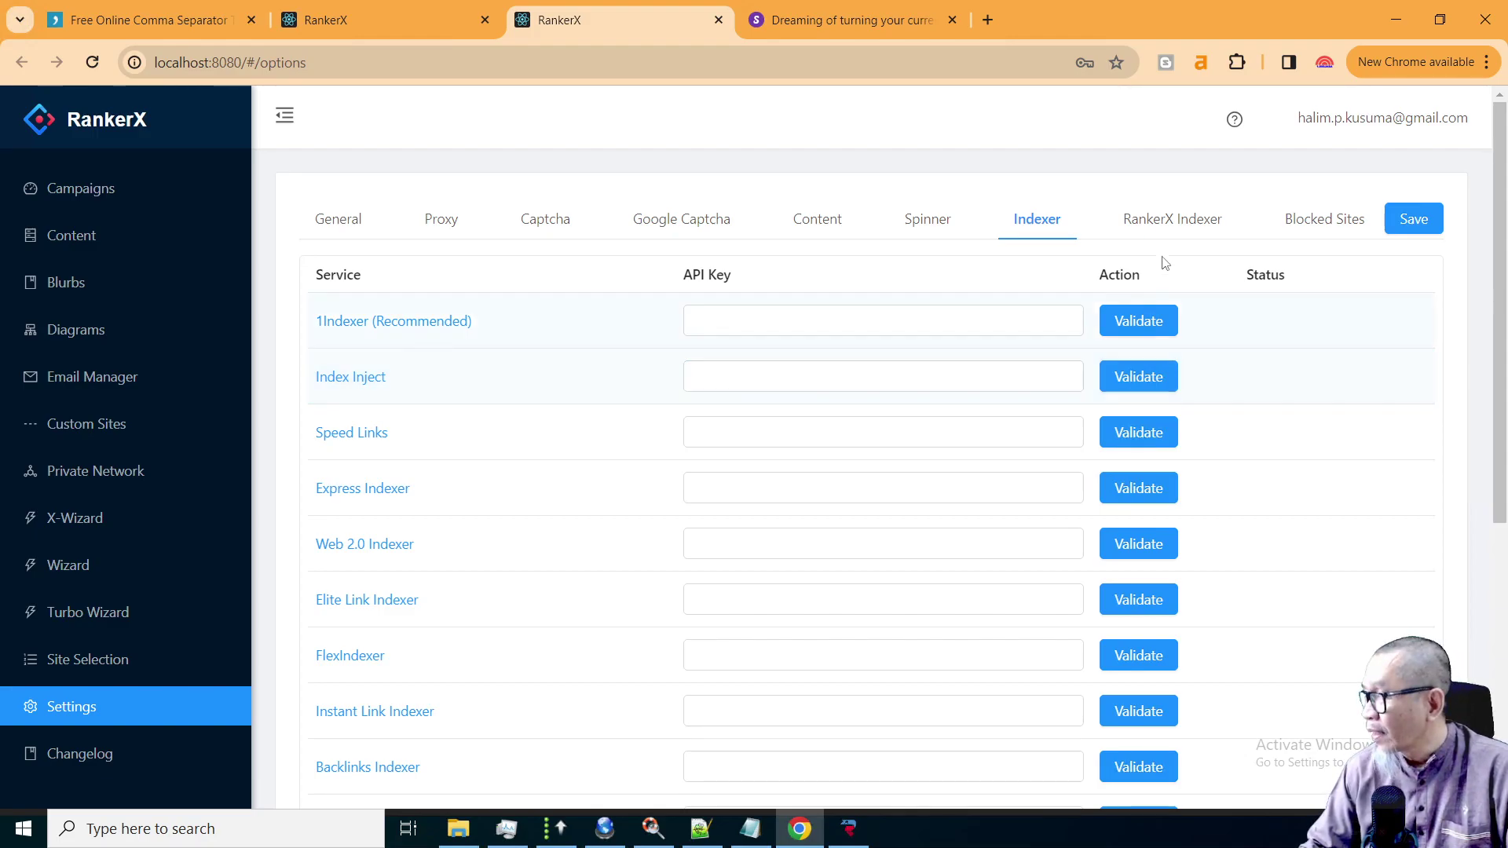
click(1166, 228)
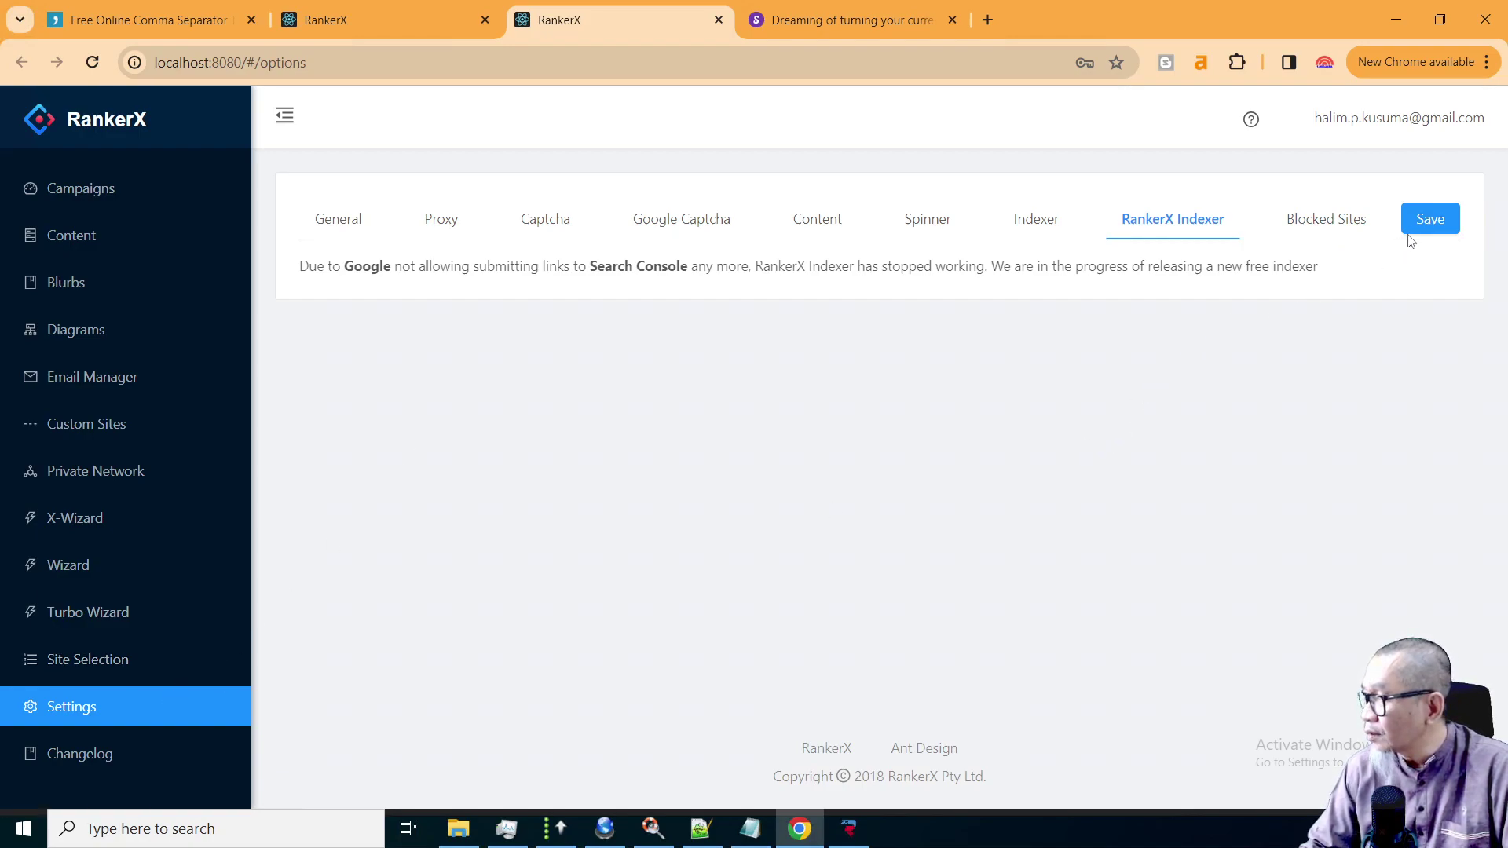
Start a new campaign and name it "raja kanopi IV".
click(106, 202)
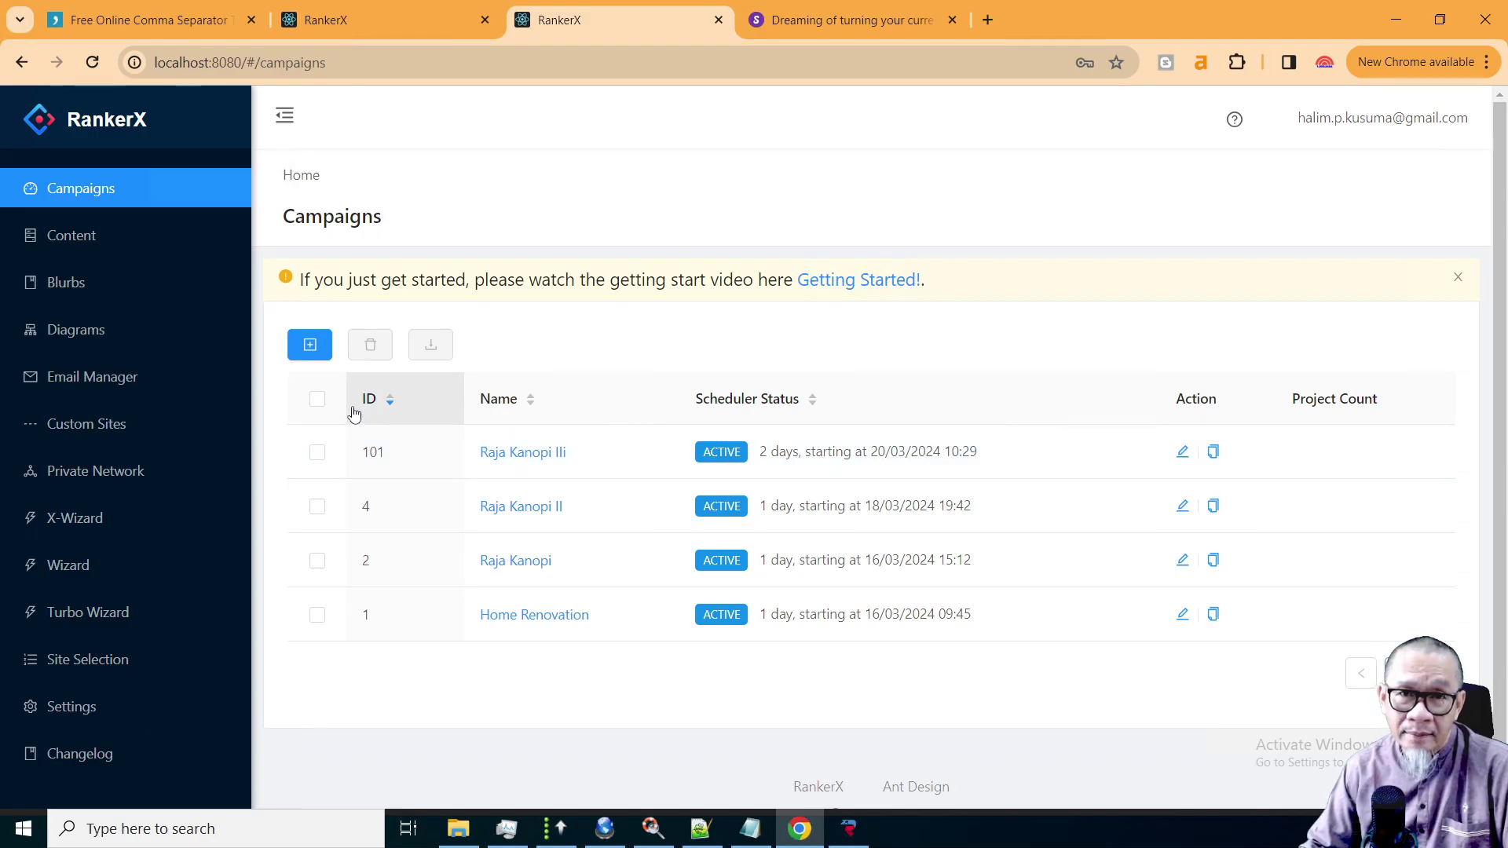
click(311, 351)
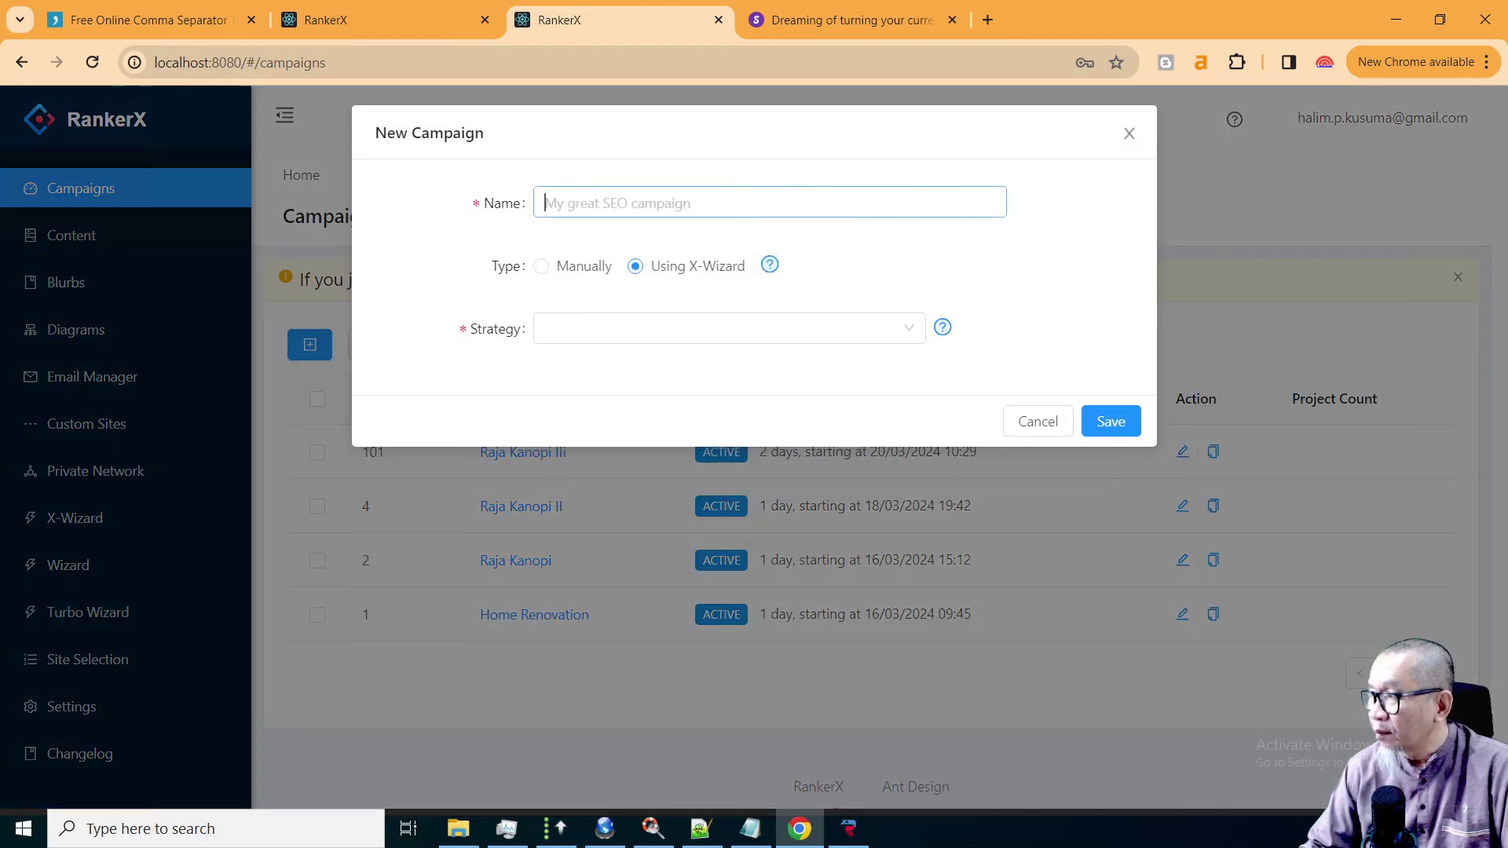
click(597, 203)
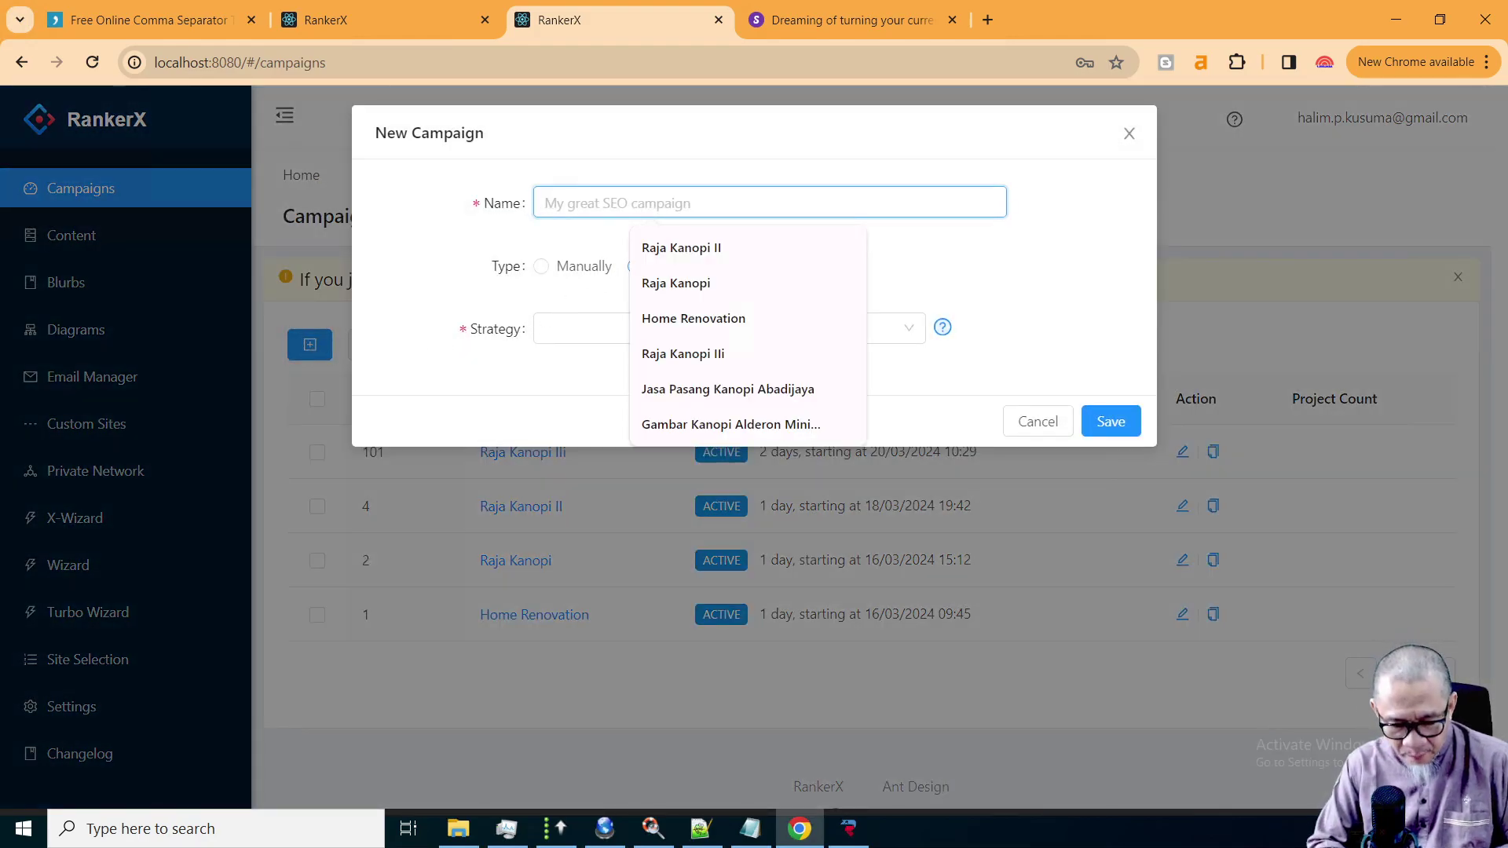
text(raja kanop)
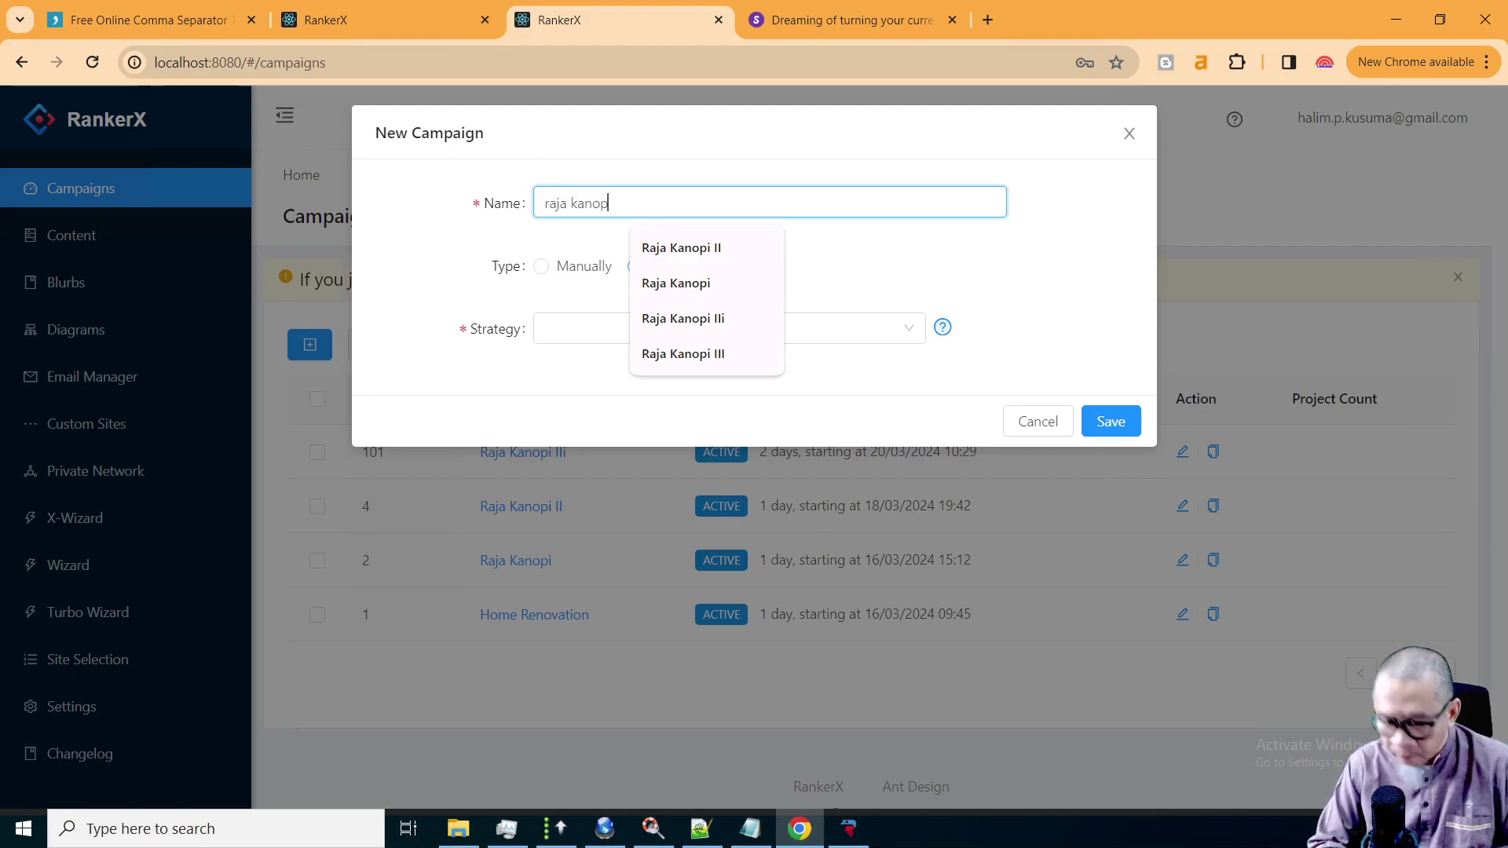
text(i )
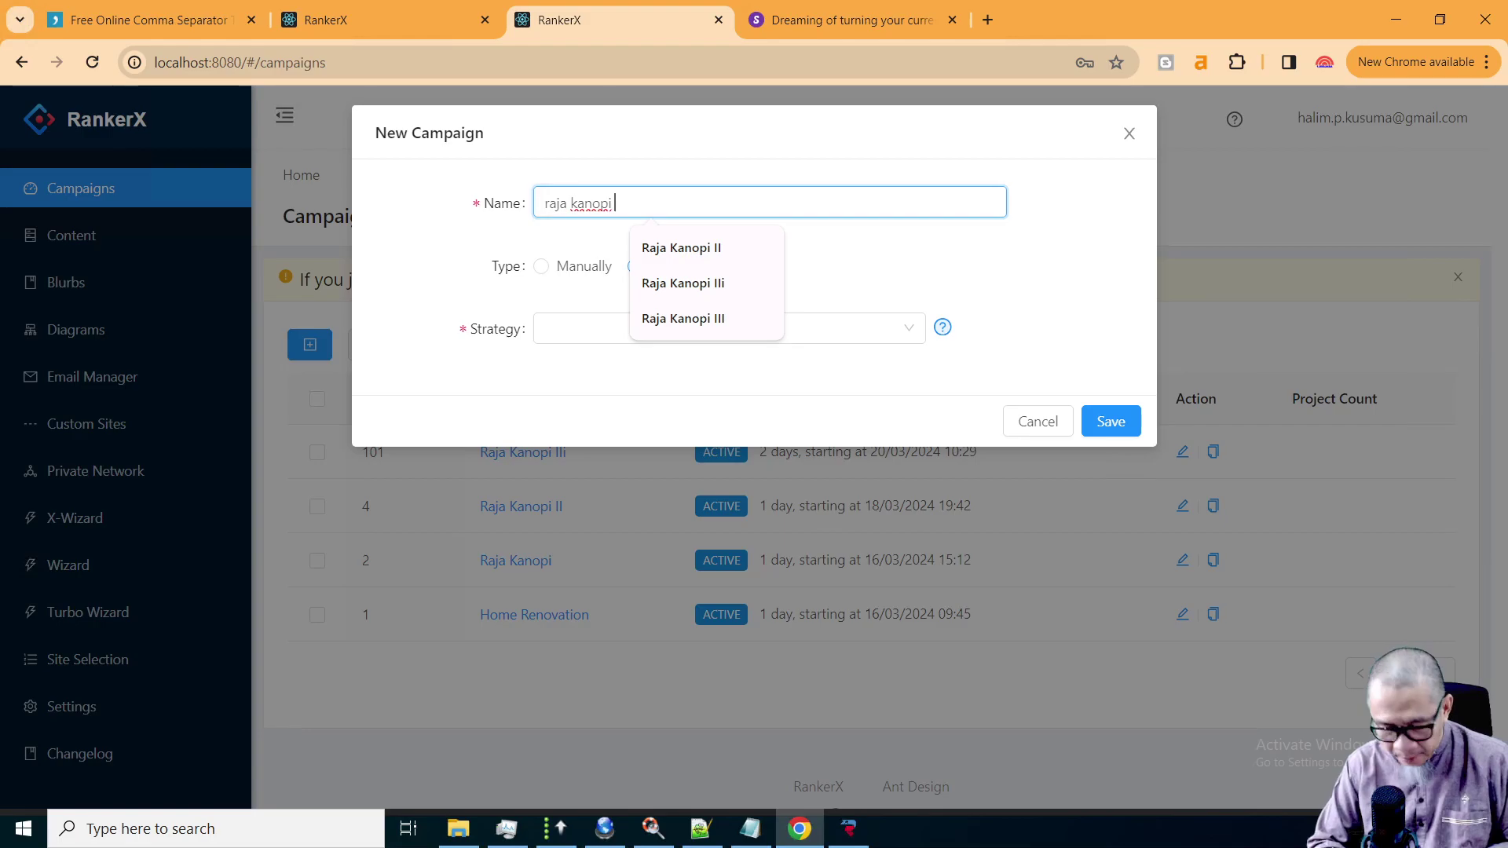
text(IV)
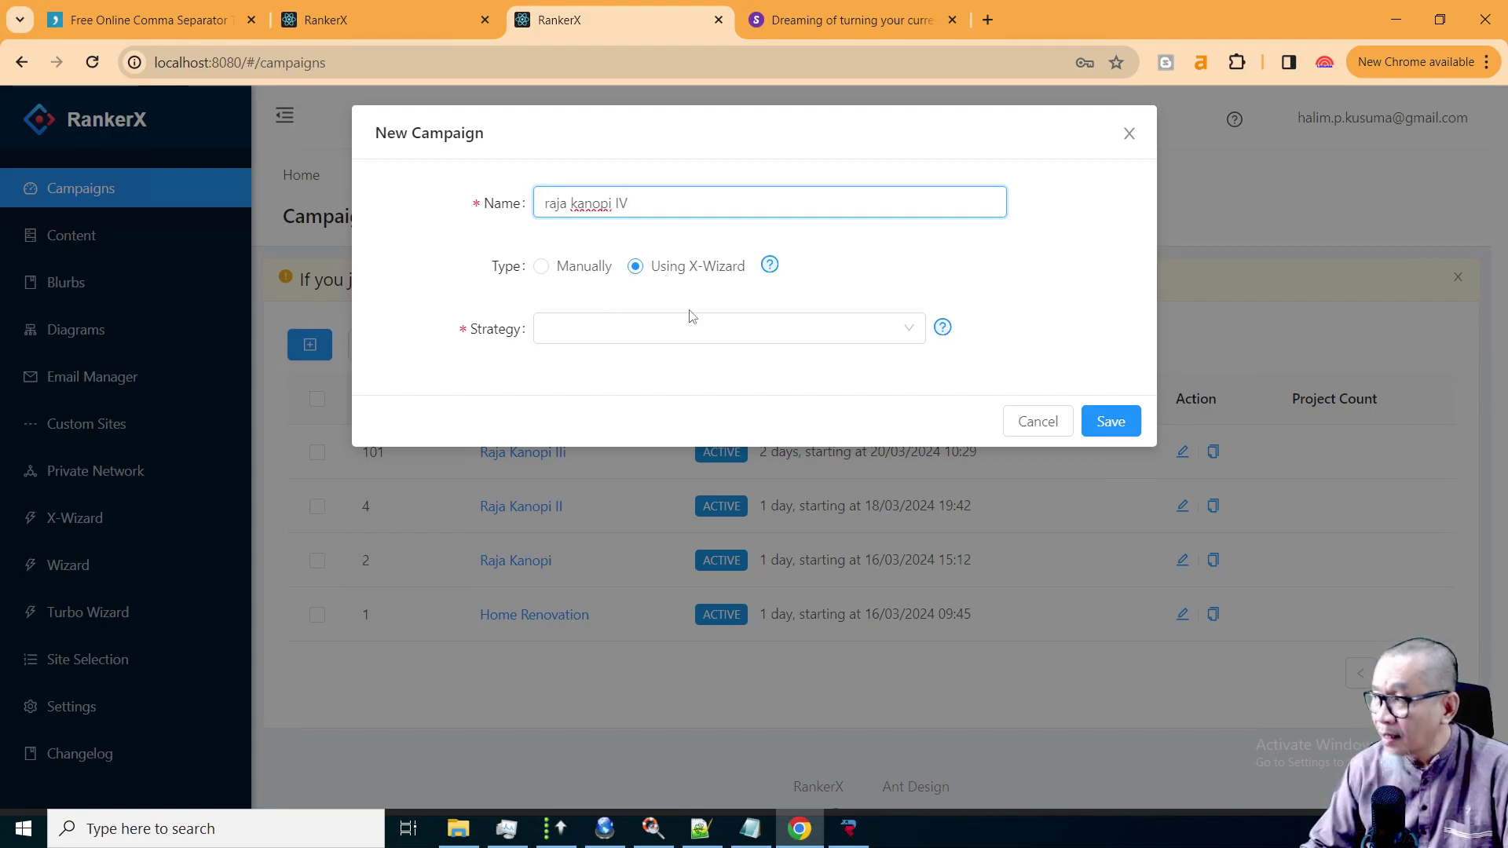
Choose the strategy "PRO - Web 2.0's PBN Dominator" for the new campaign and save it to open the campaign wizard.
click(695, 337)
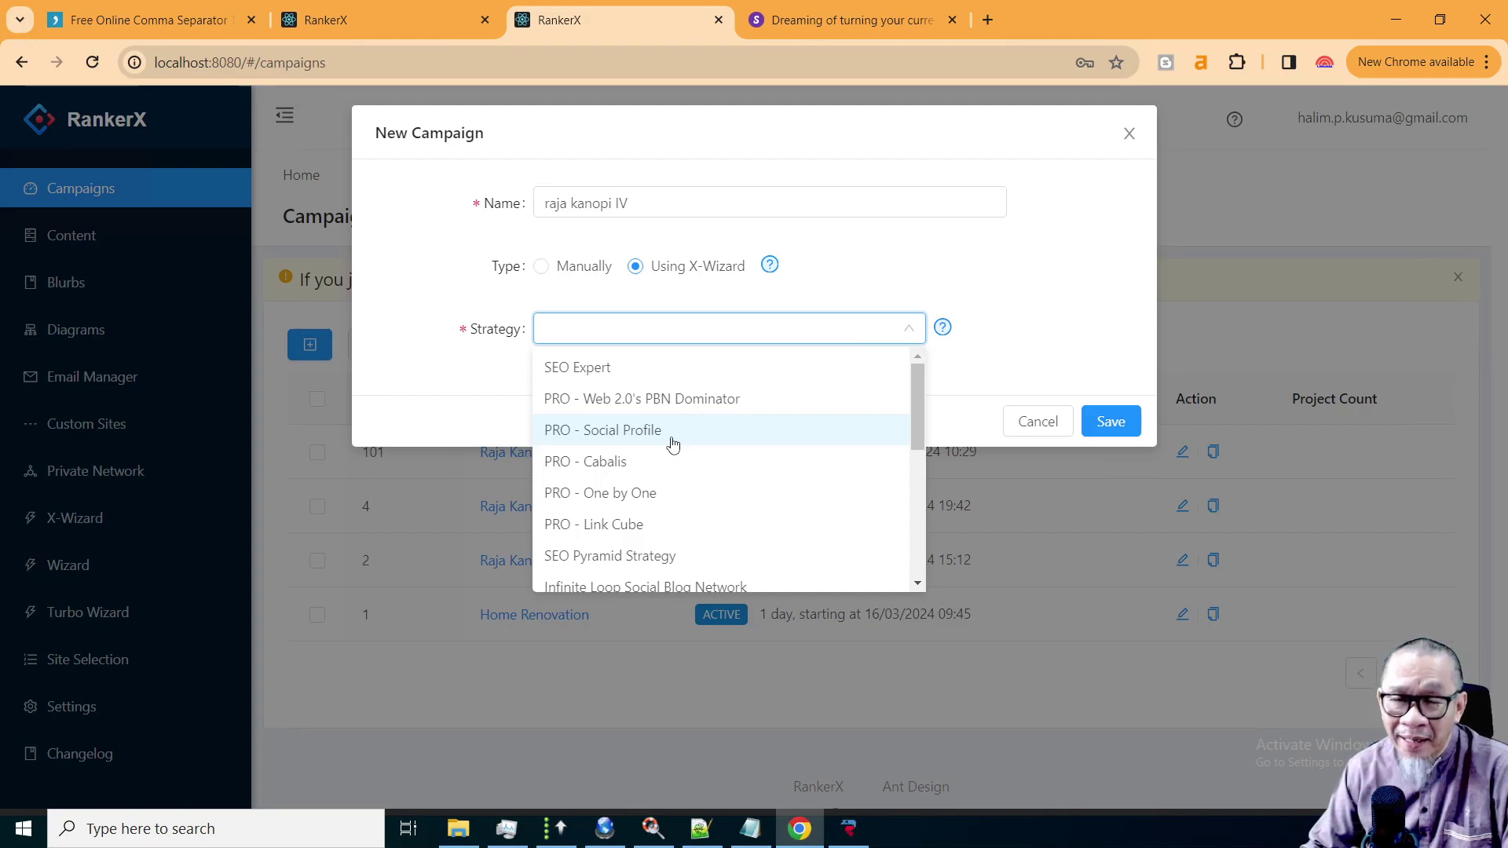
click(690, 401)
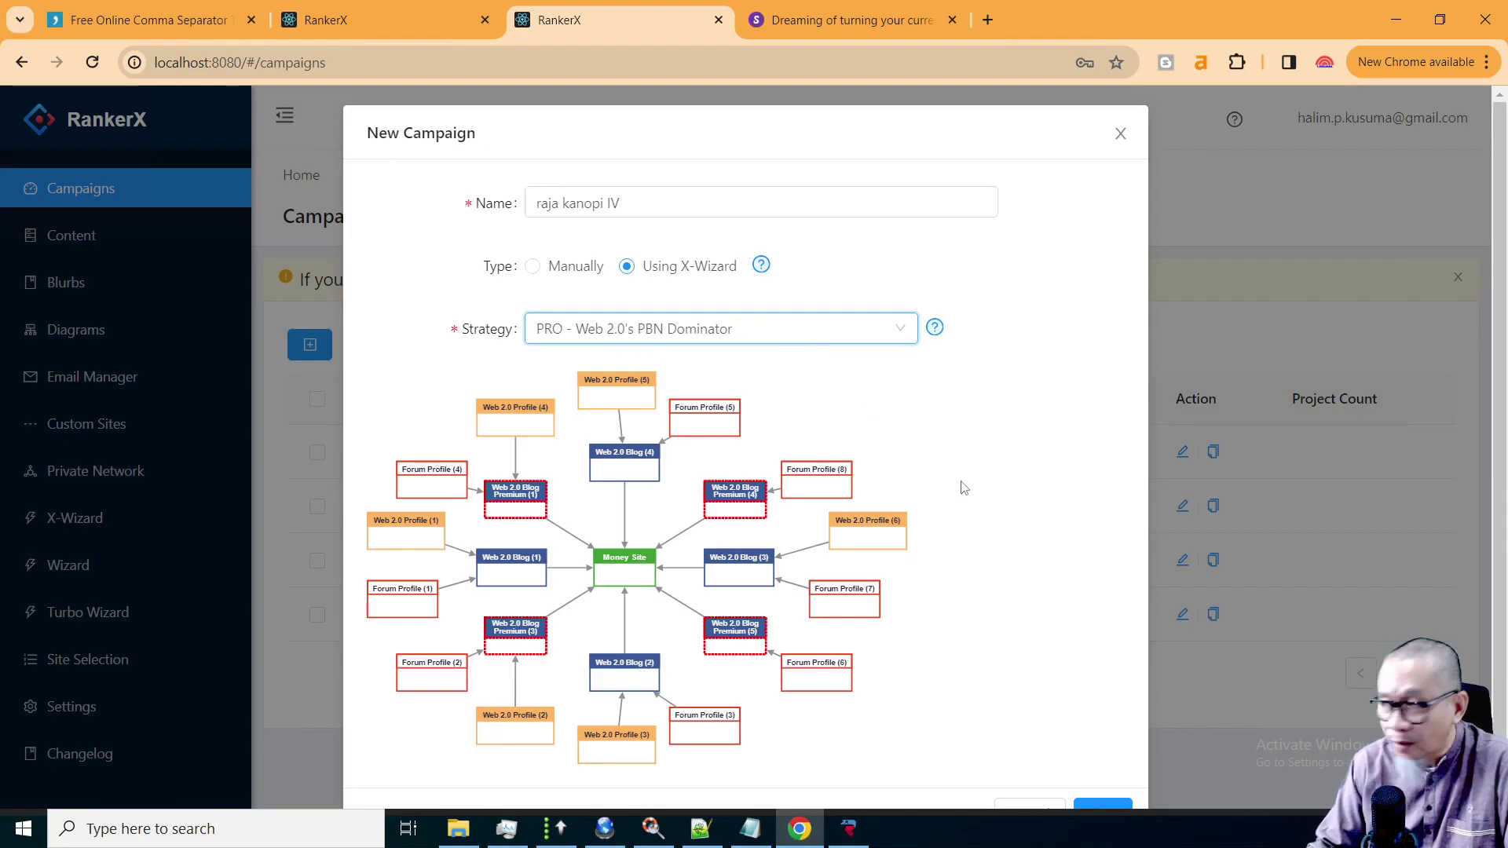
scroll(1000, 546, down, 2)
click(1103, 763)
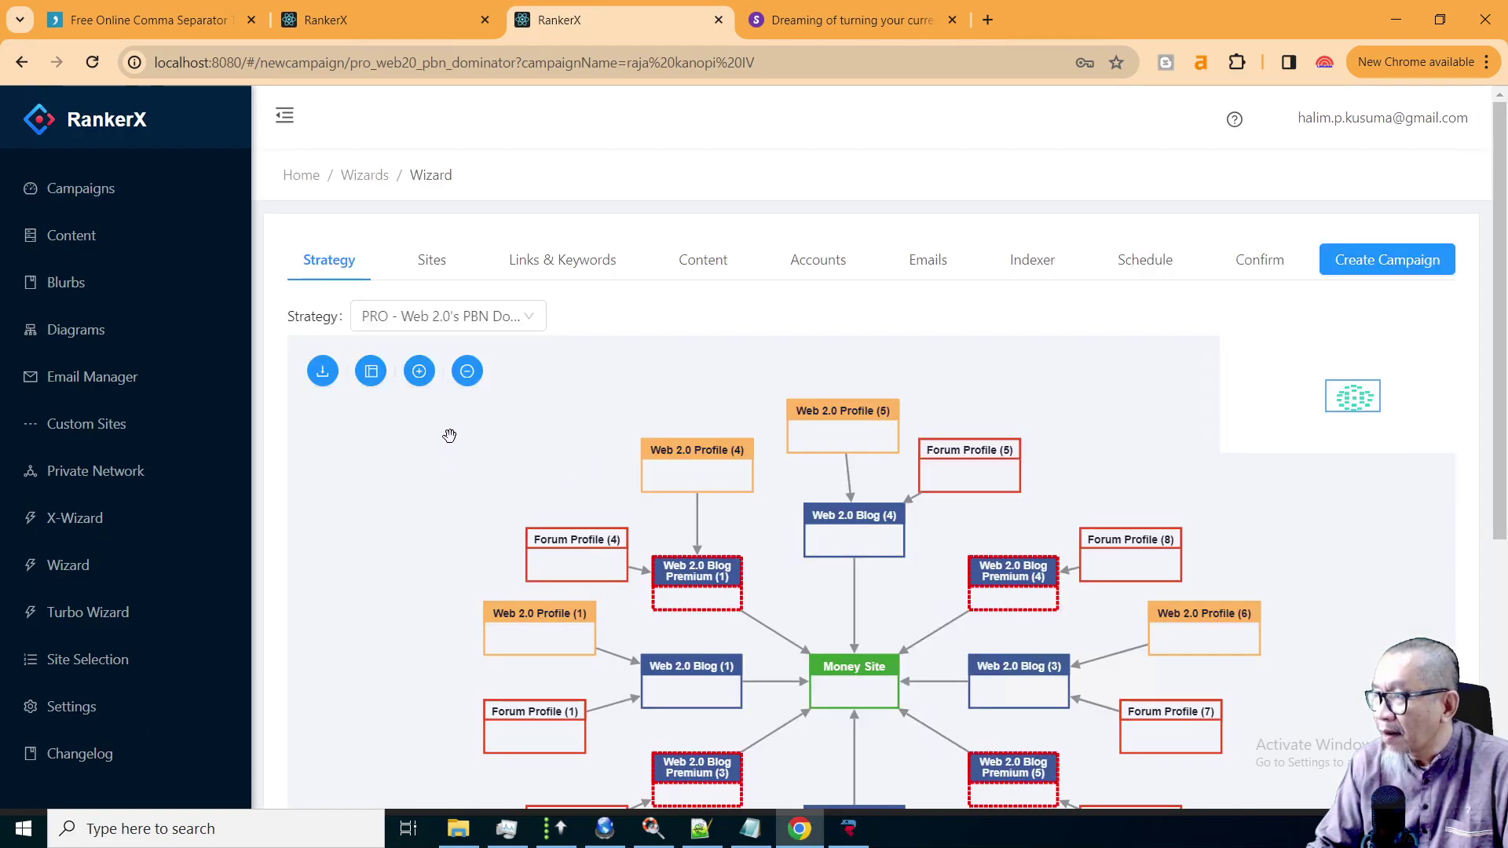
Review the campaign's strategy diagram and the website selection options for Tier 1 and Tier 2.
click(433, 269)
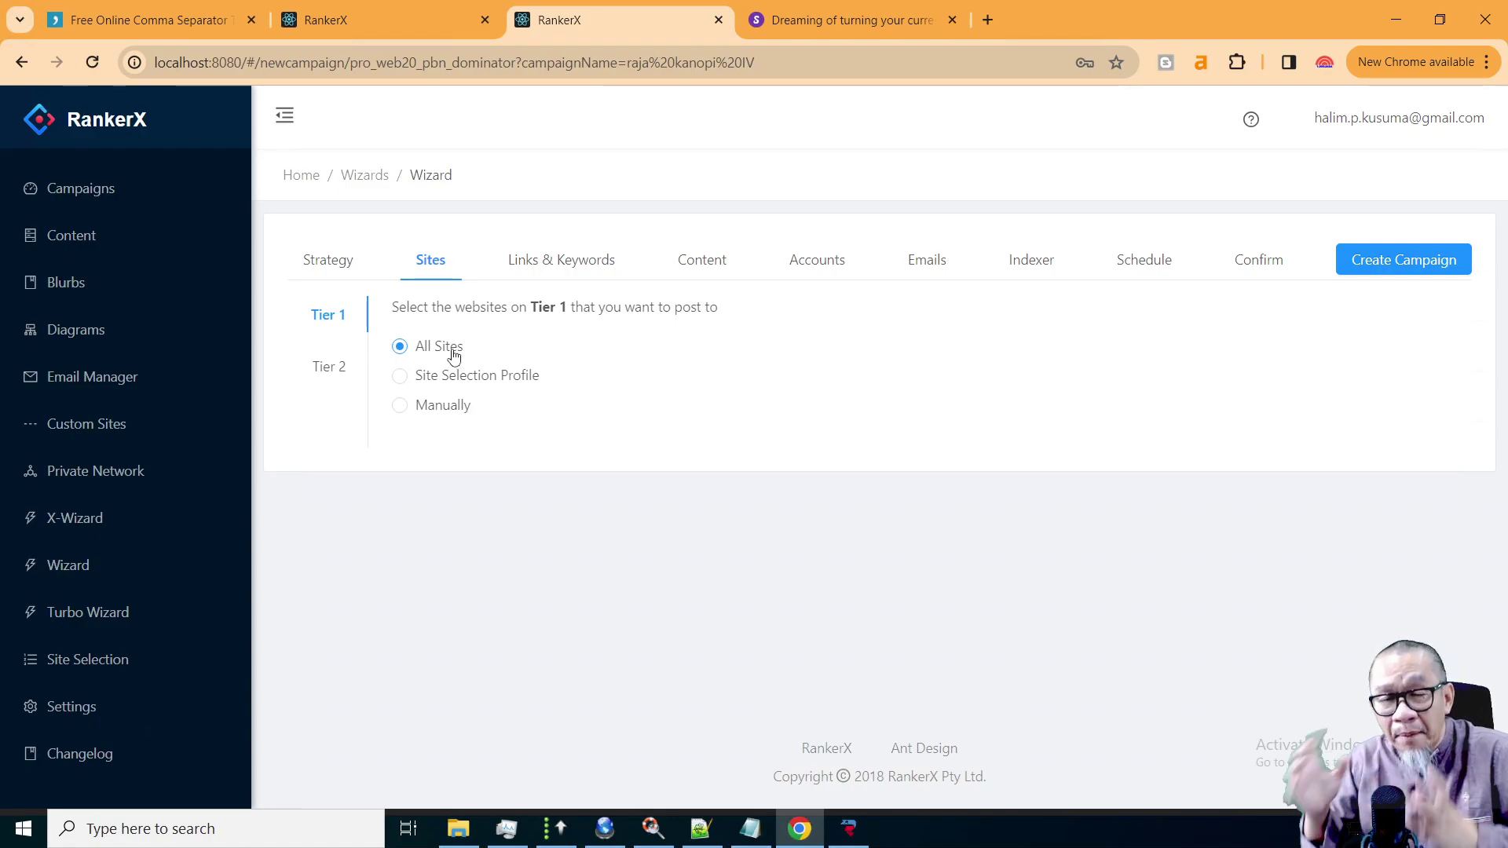
click(344, 264)
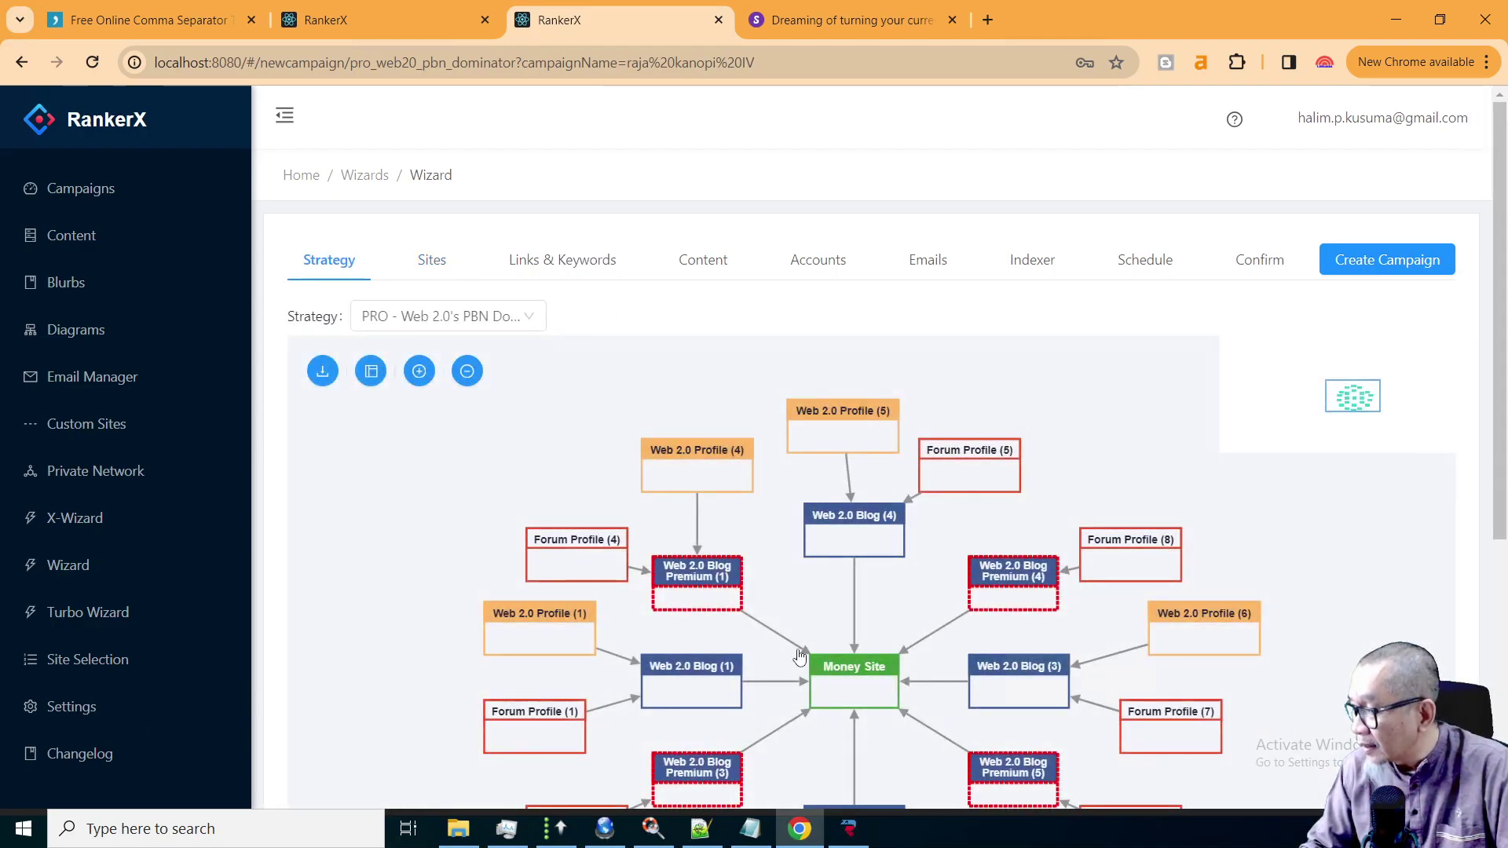
click(432, 263)
click(329, 367)
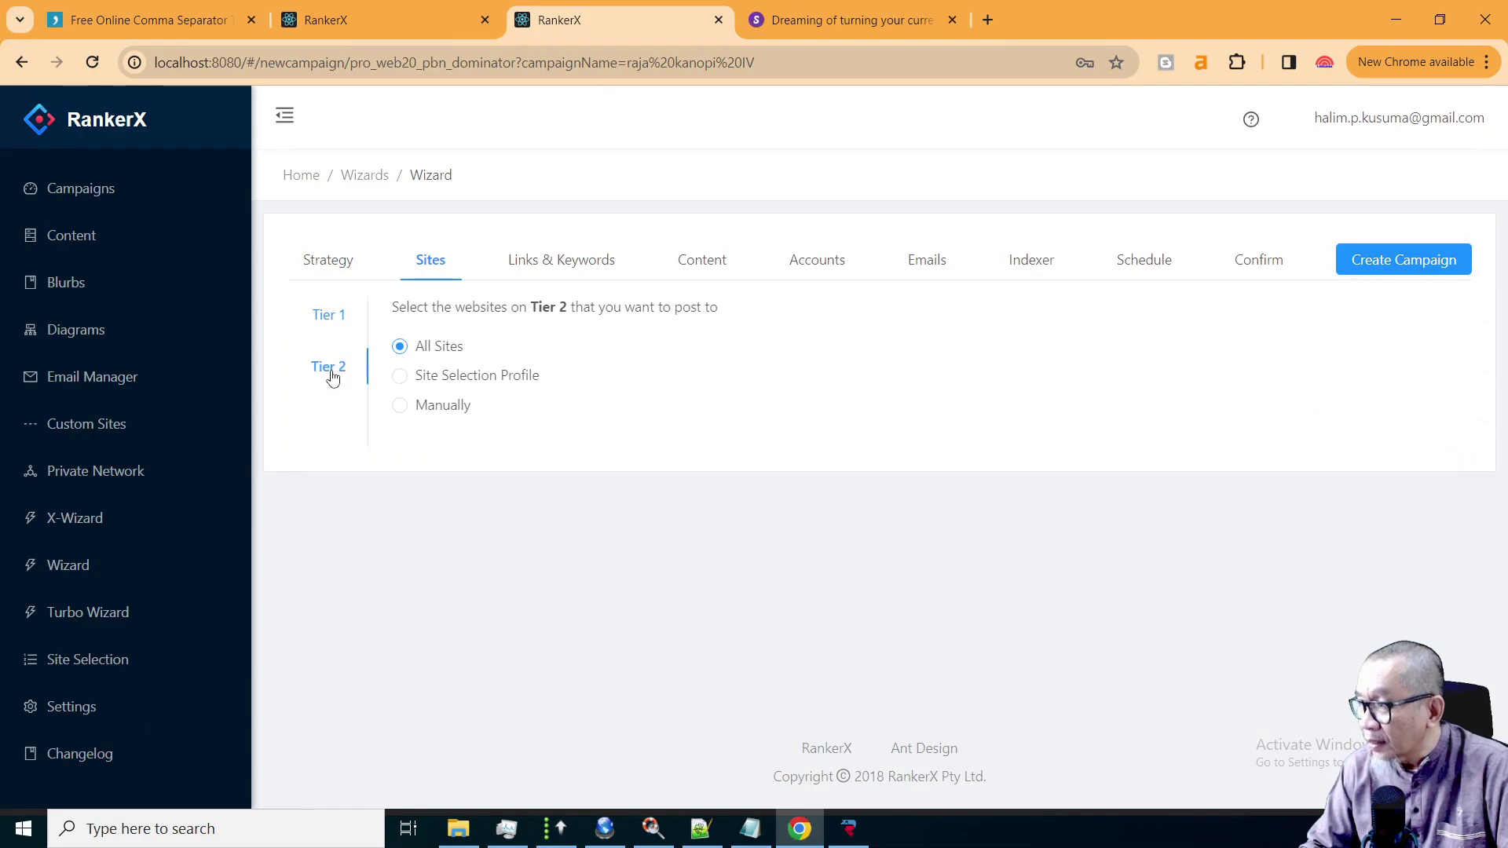
In the Tier 1 links and keywords settings, set the minimum links per post to 1 and check the maximum.
click(602, 269)
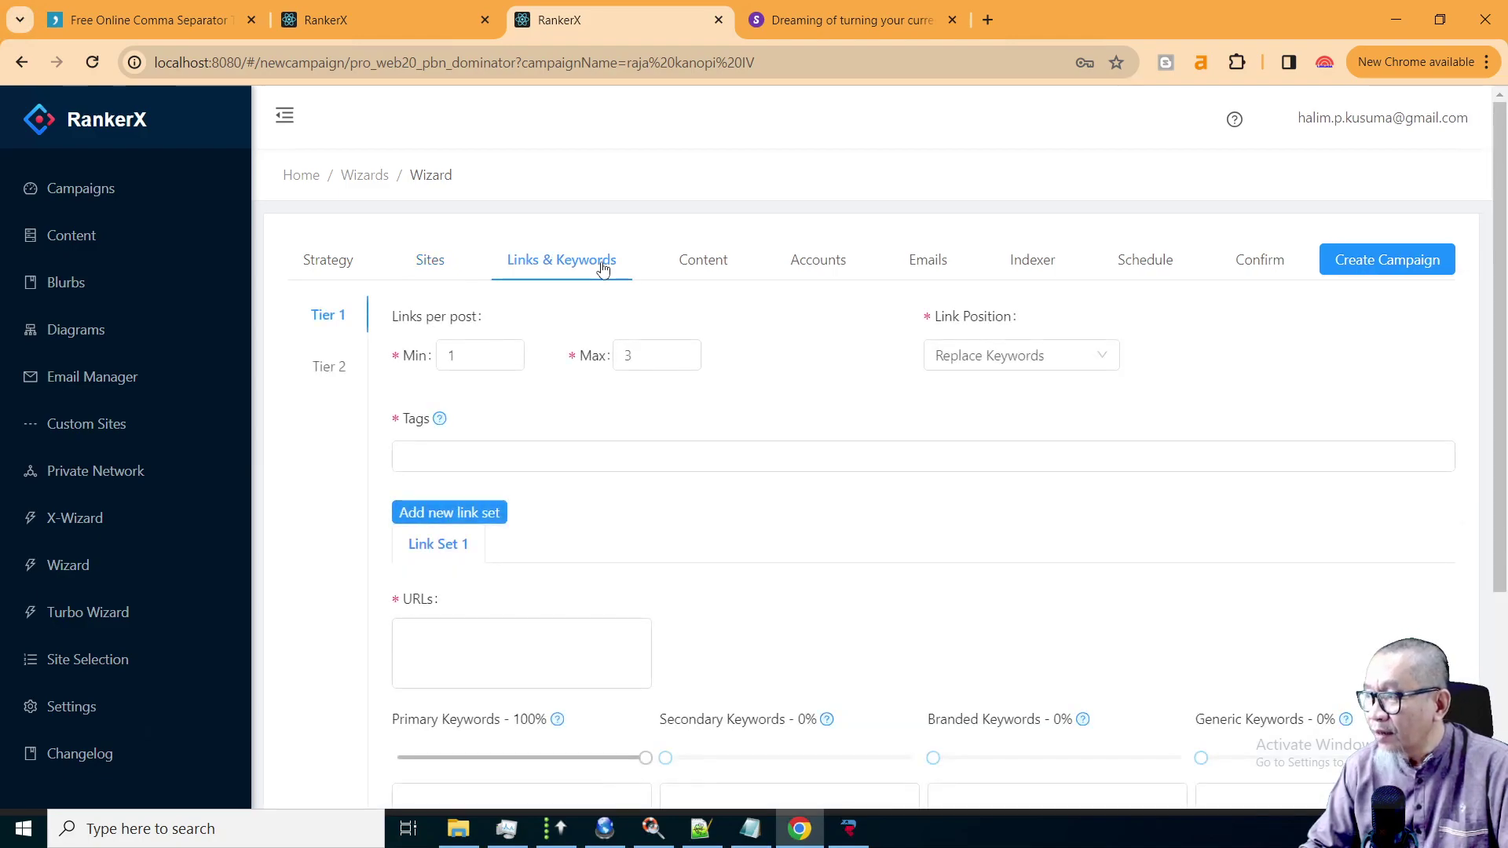
click(446, 351)
text(1)
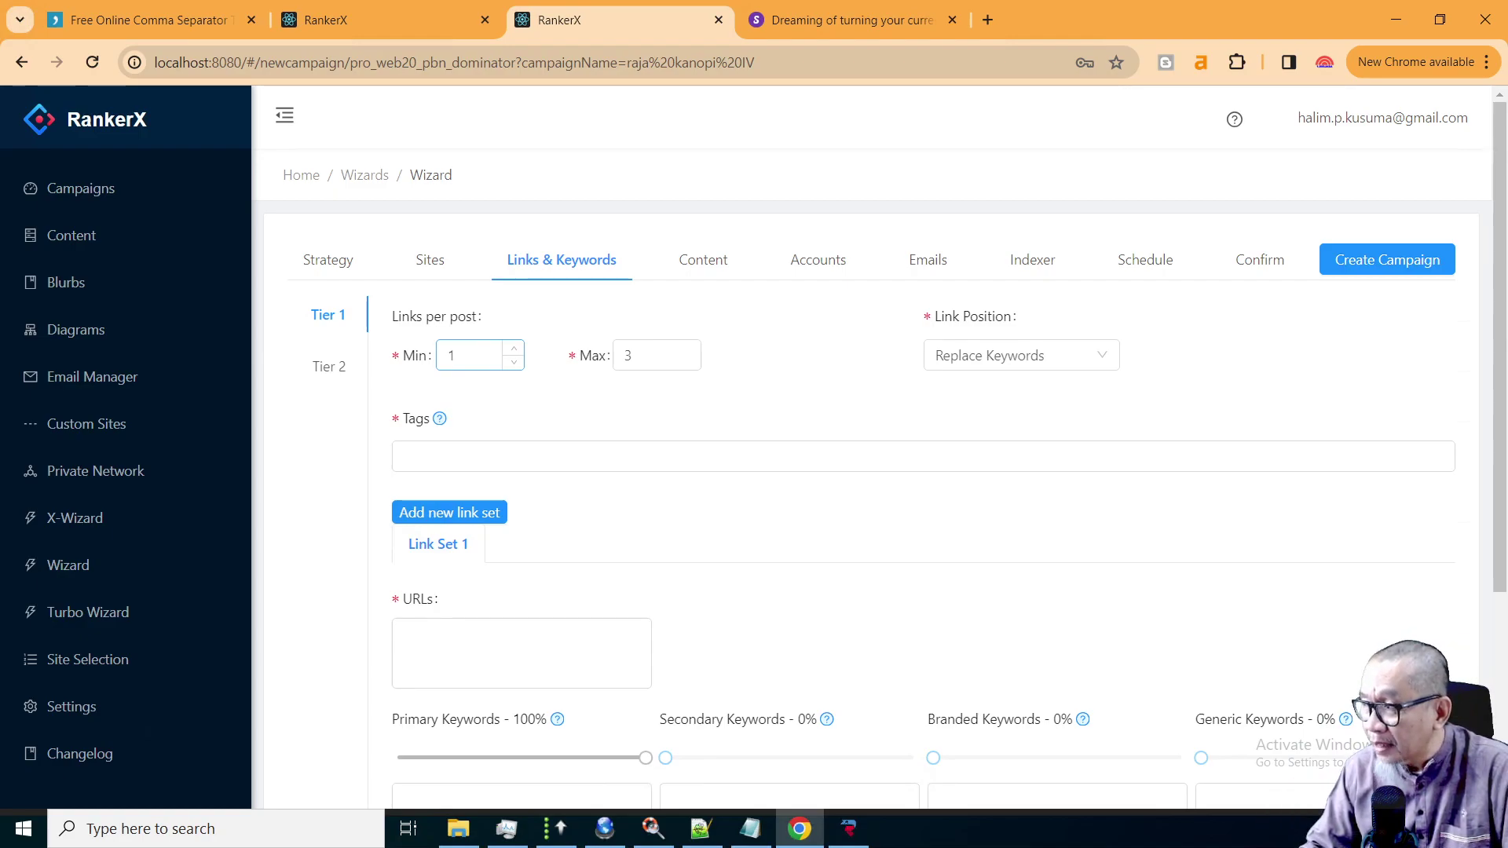
click(644, 355)
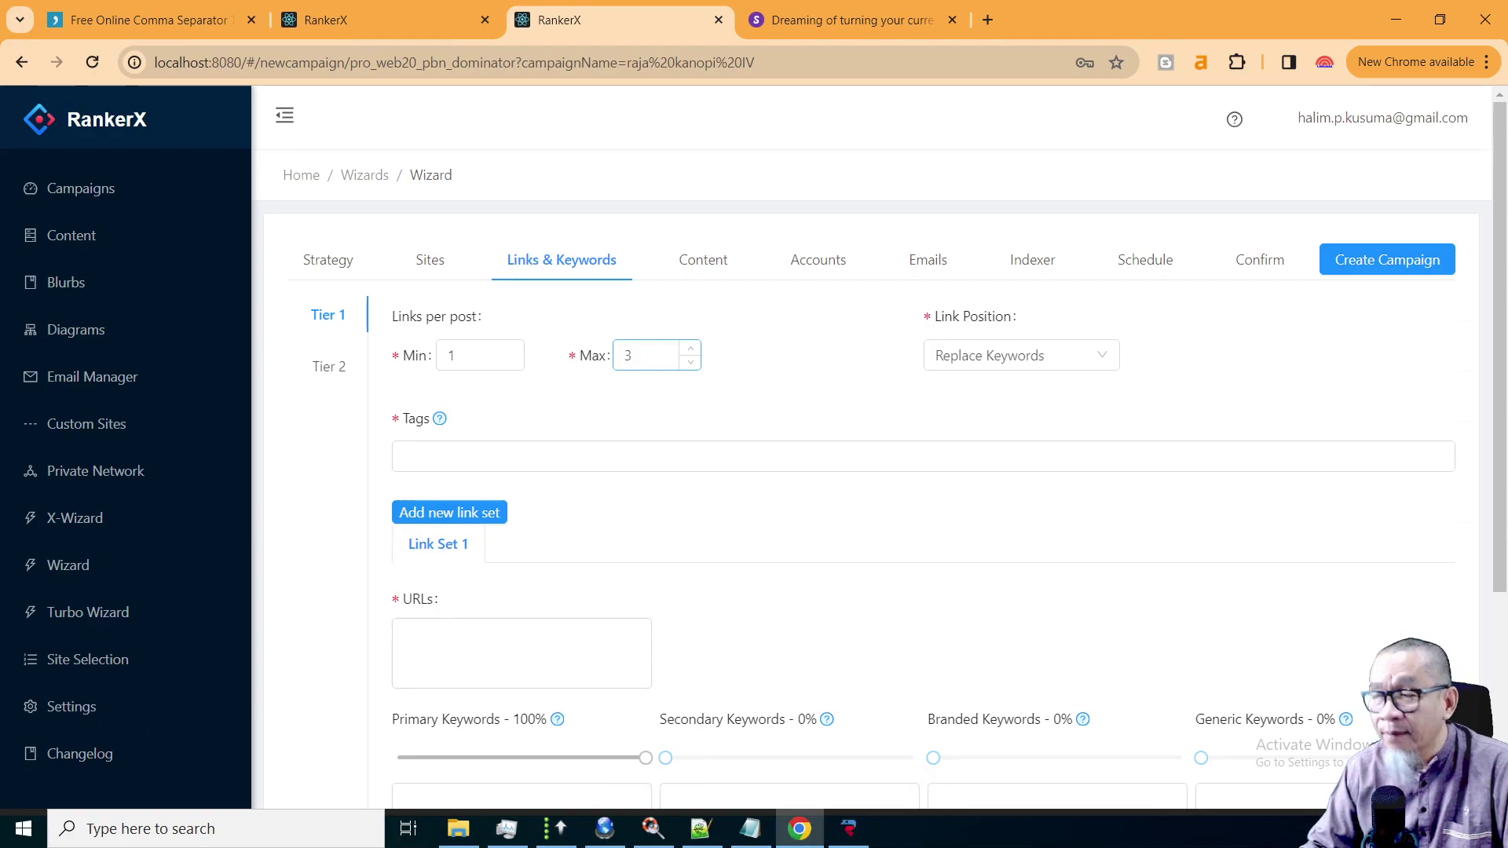
Enter "home renovation" as the Tier 1 tag.
click(405, 456)
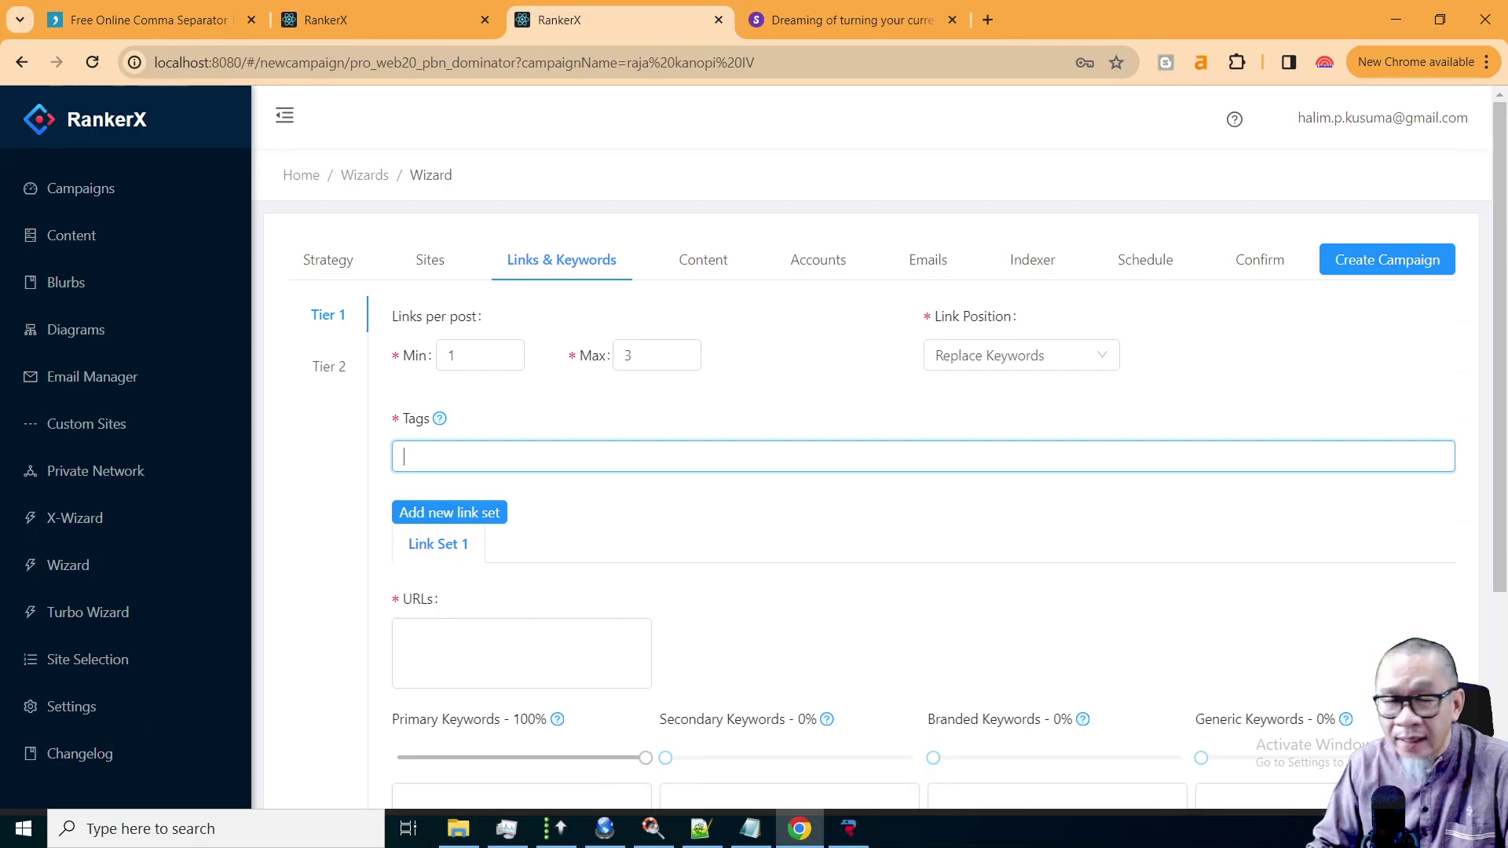
text(re)
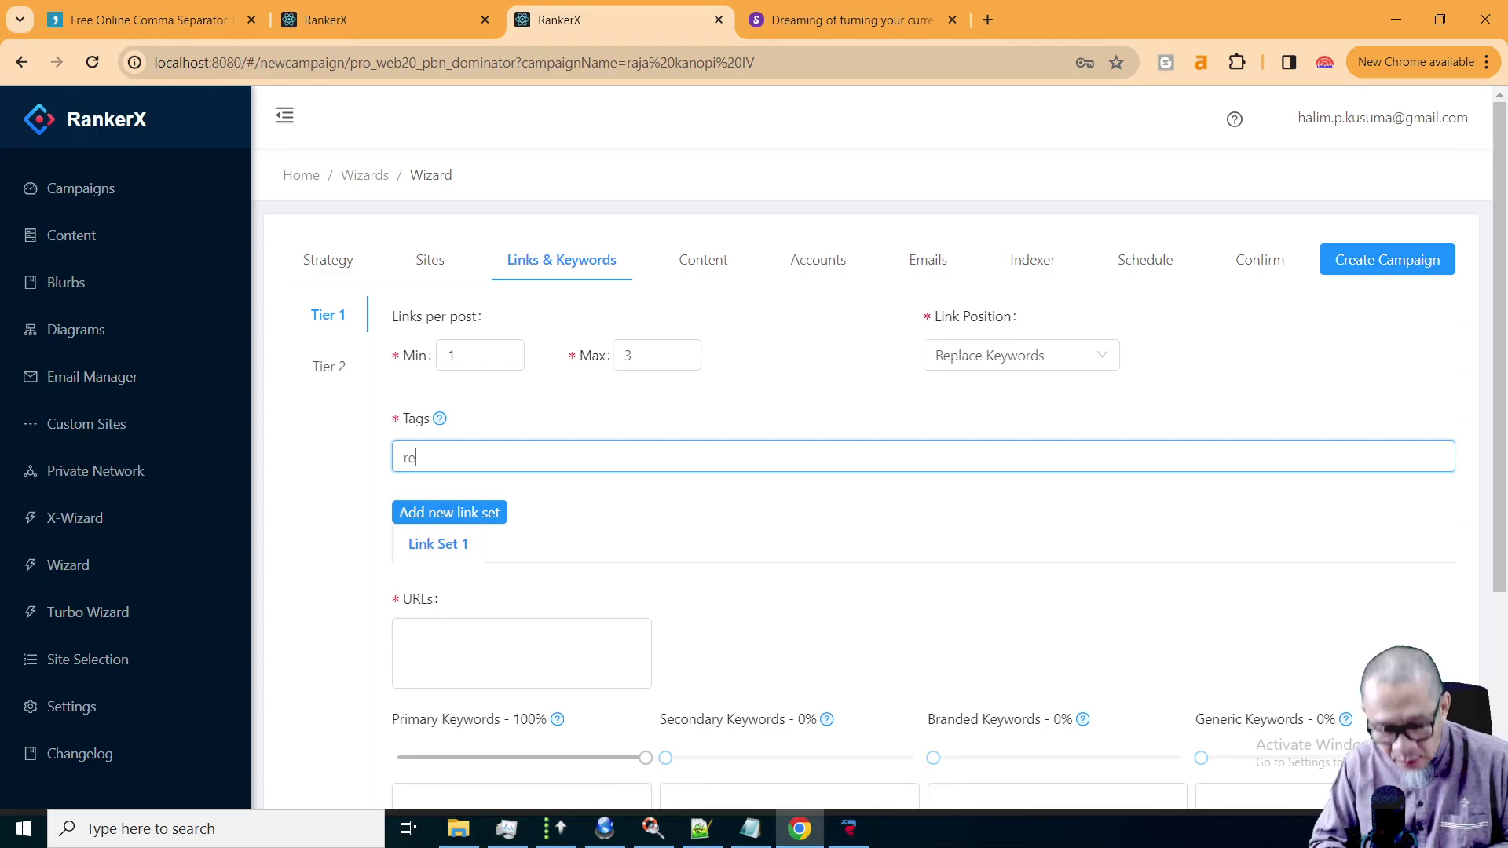
key(BackSpace)
key(BackSpace)
text(home r)
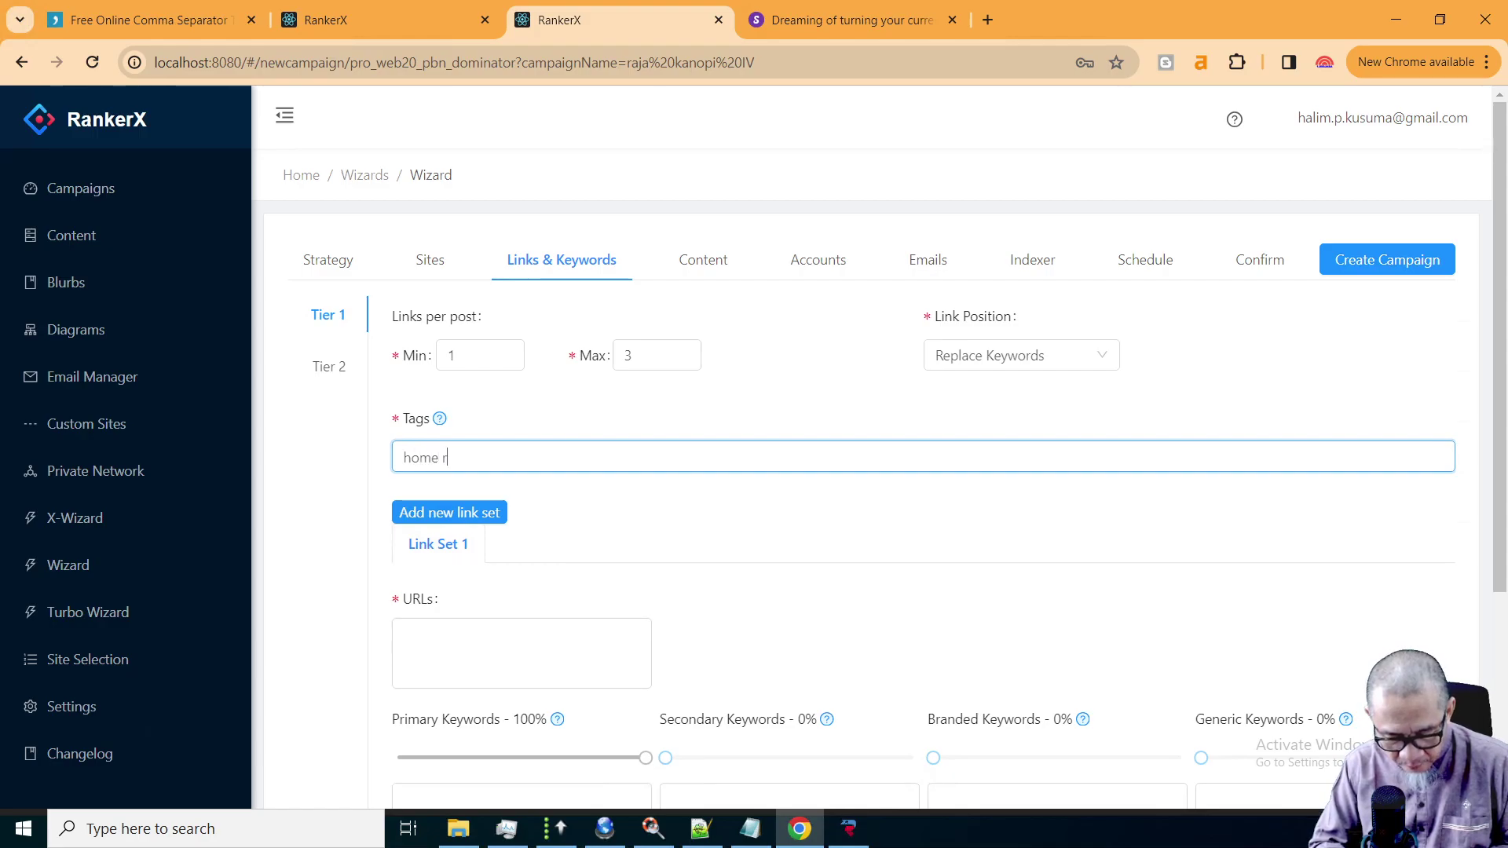
text(enovation)
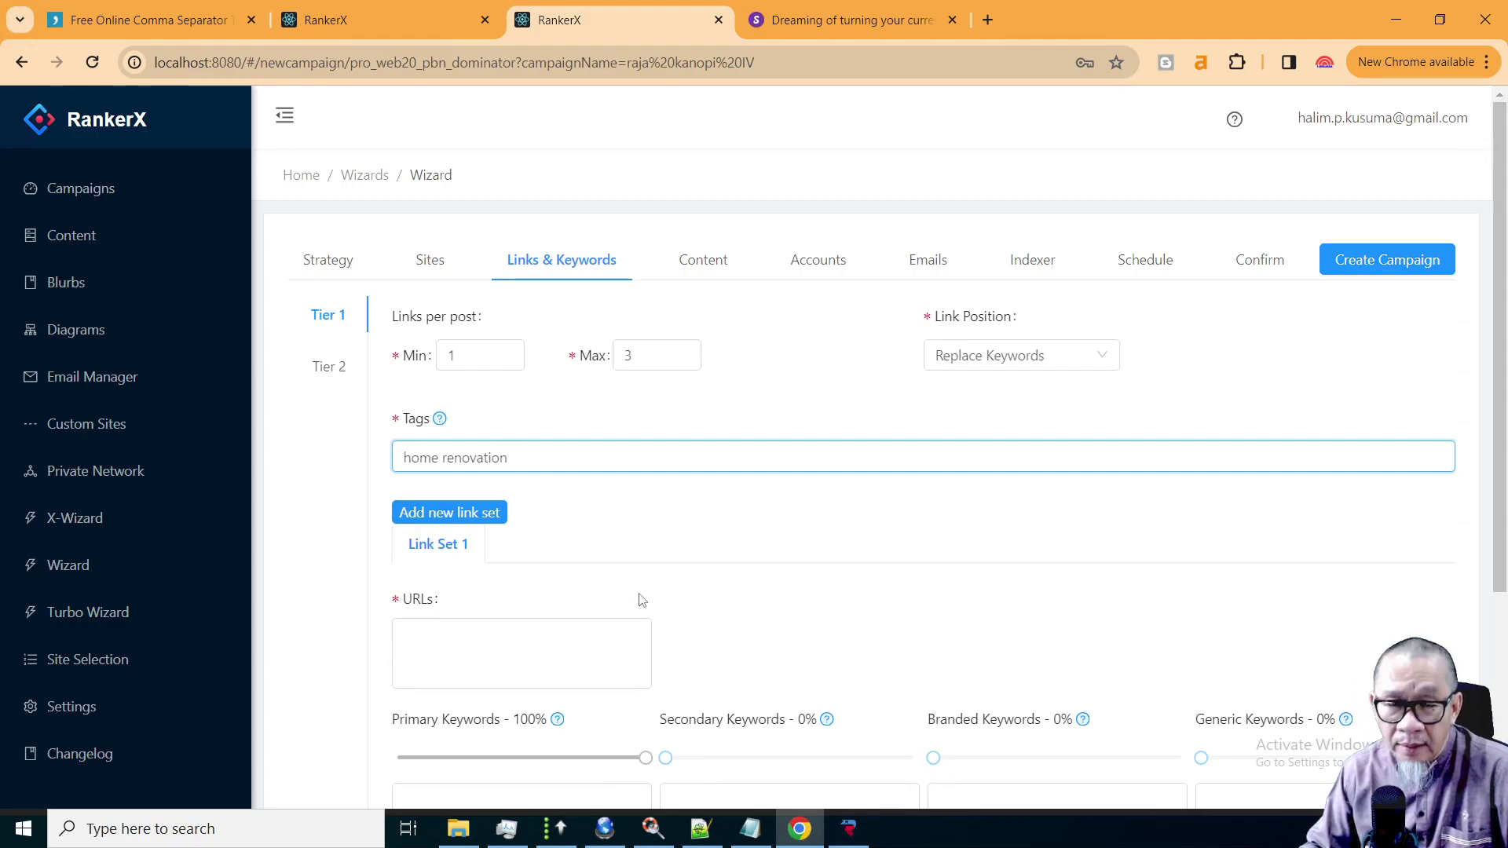
click(573, 636)
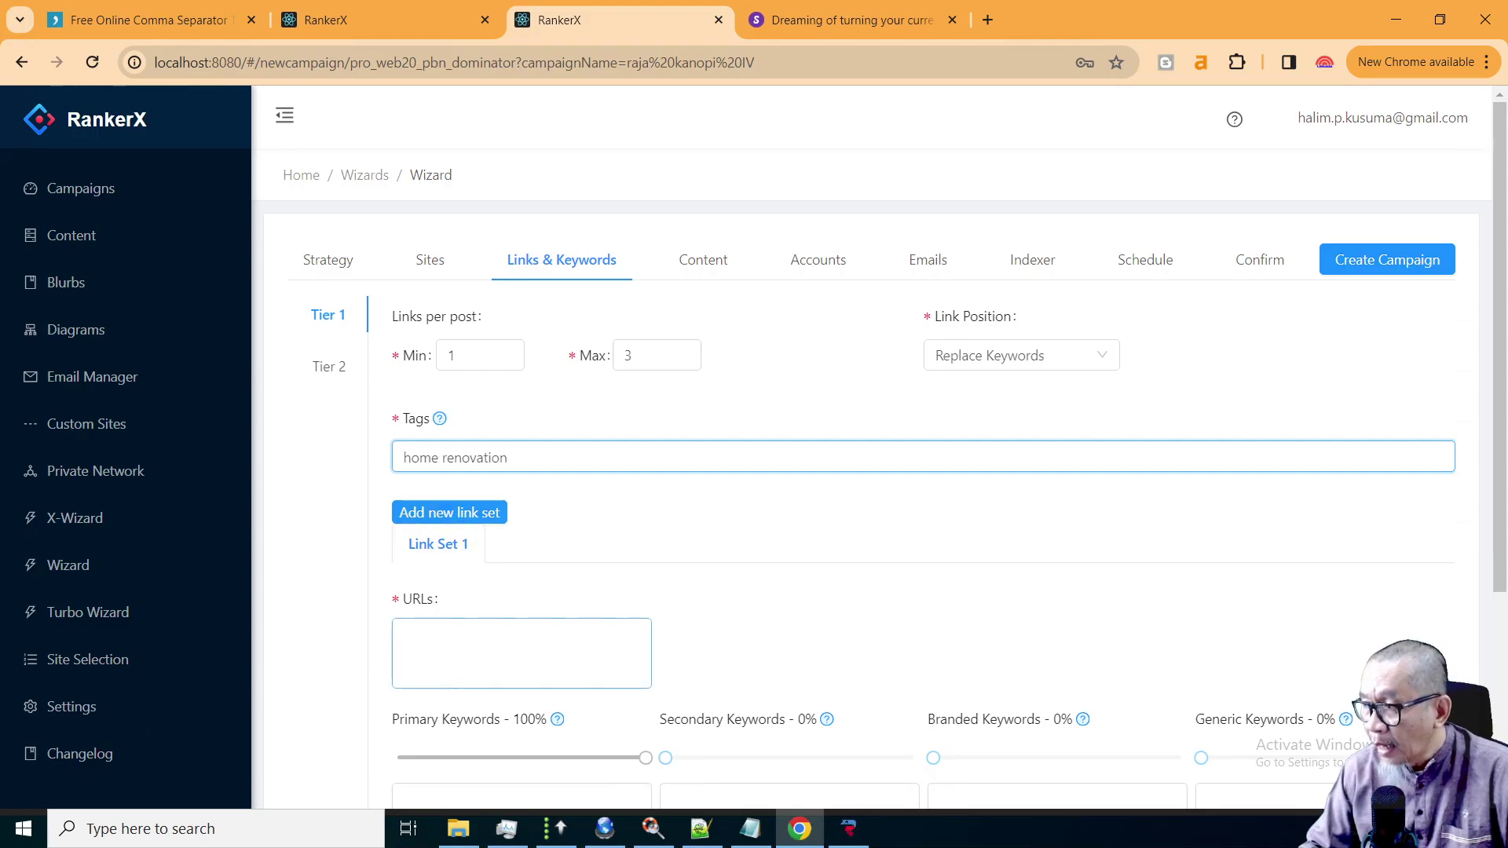
click(405, 633)
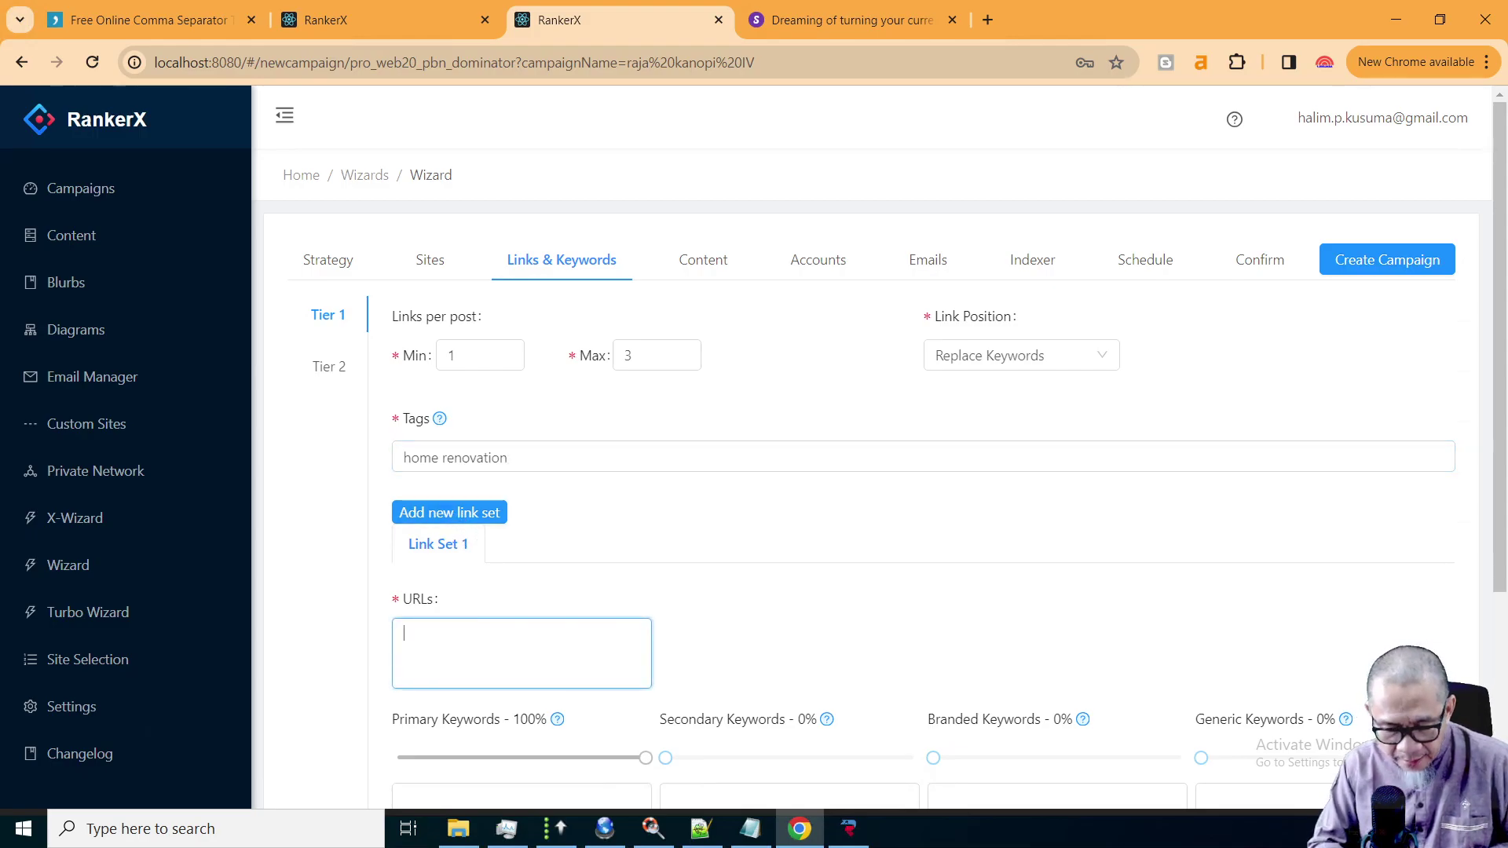
text(htt)
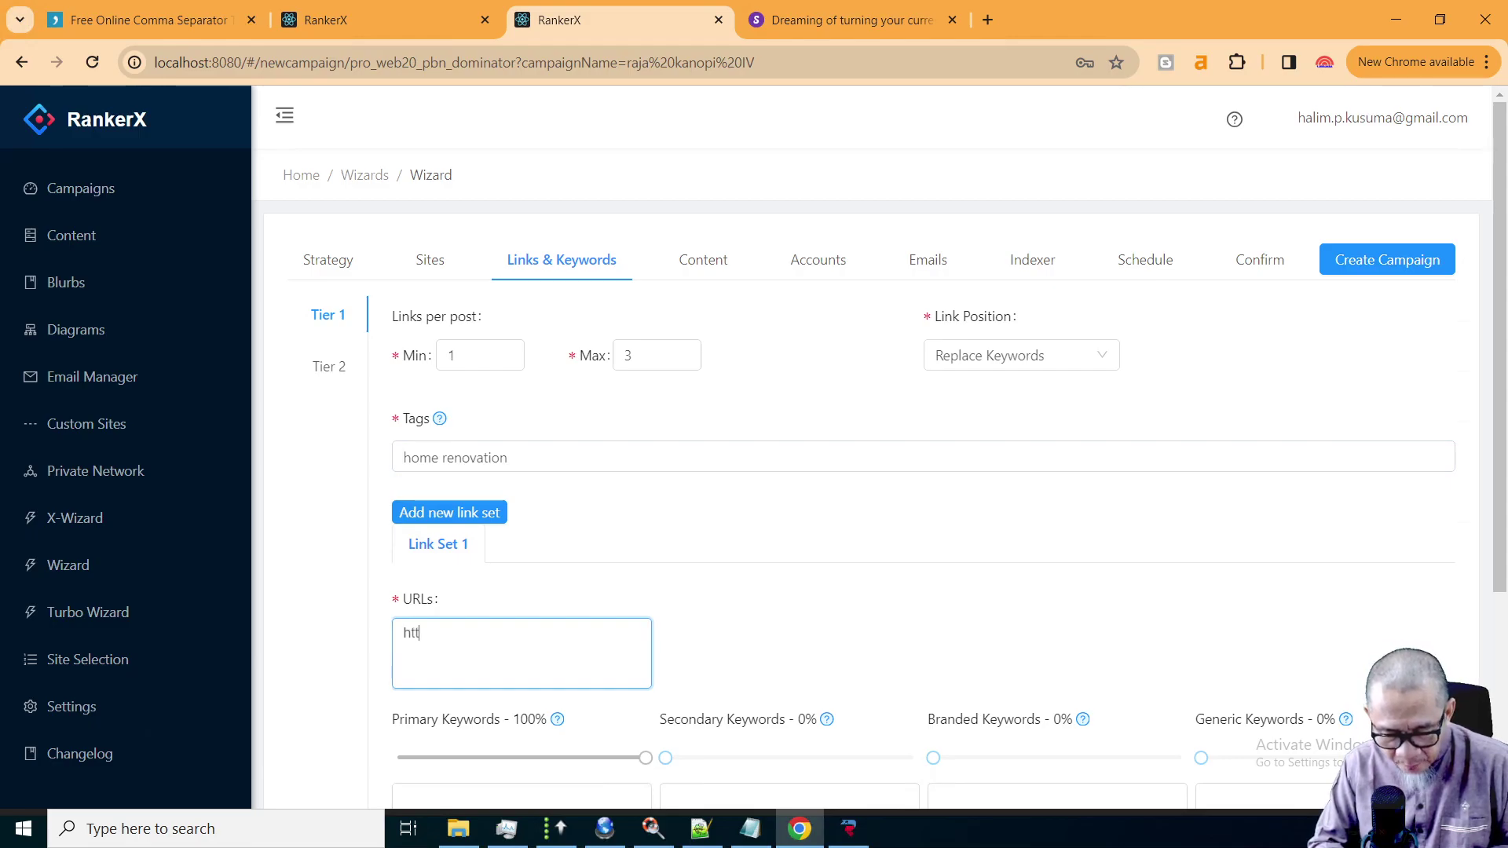
text(ps://rajaa)
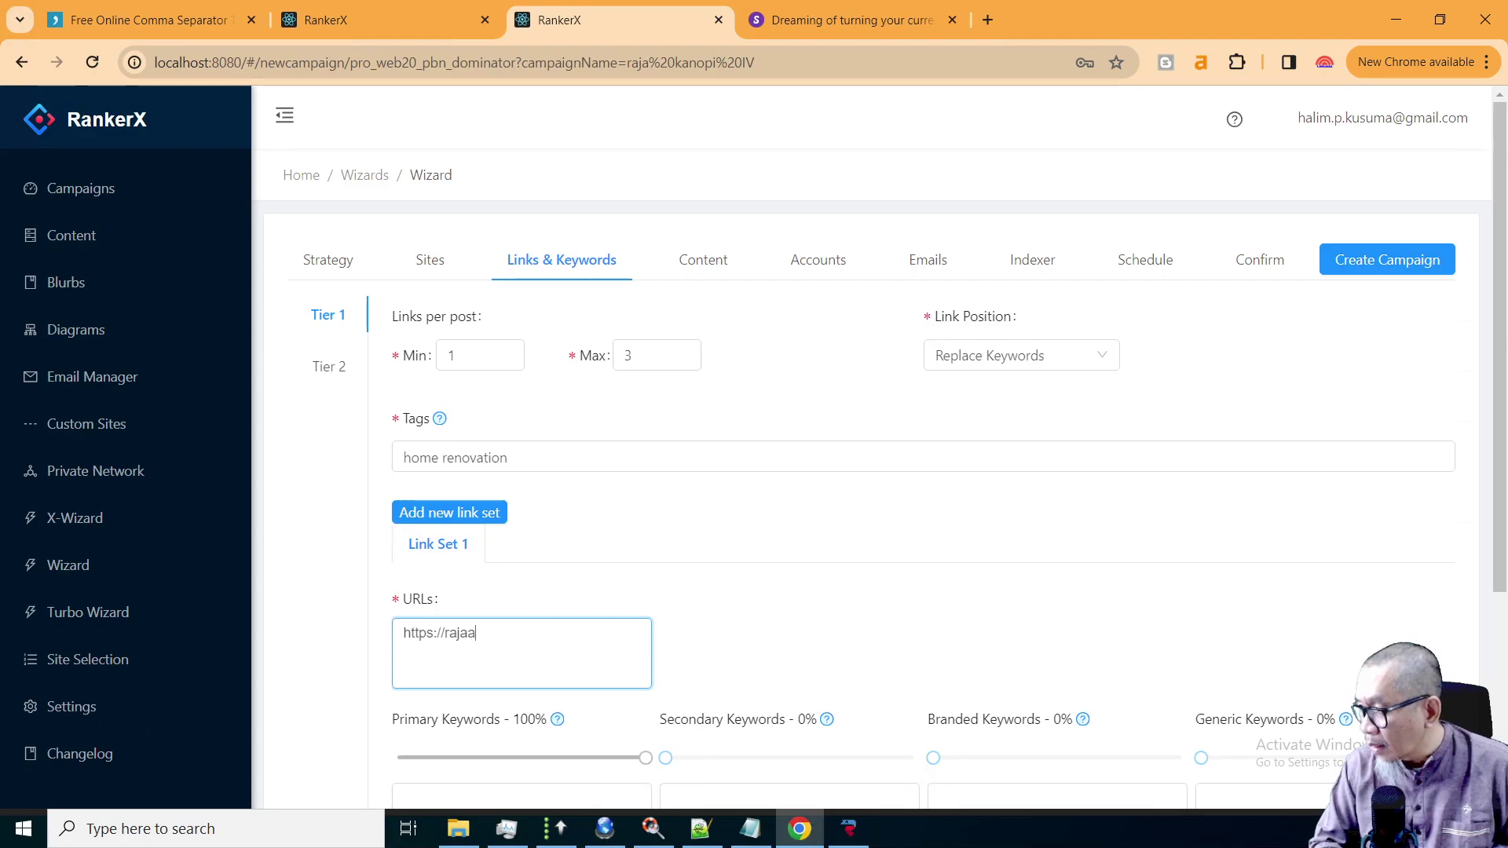
key(BackSpace)
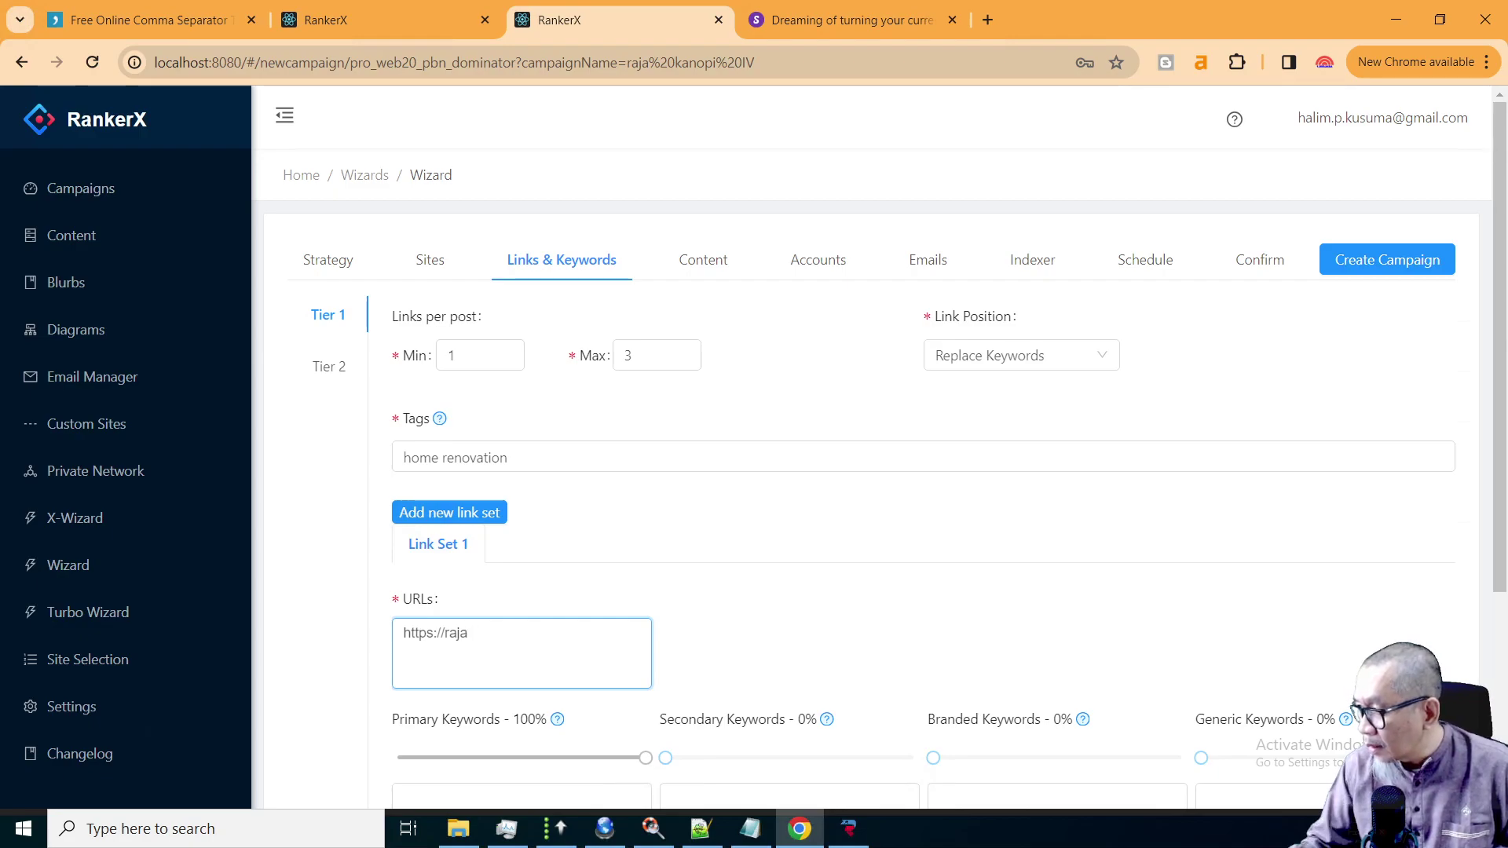
text(kan)
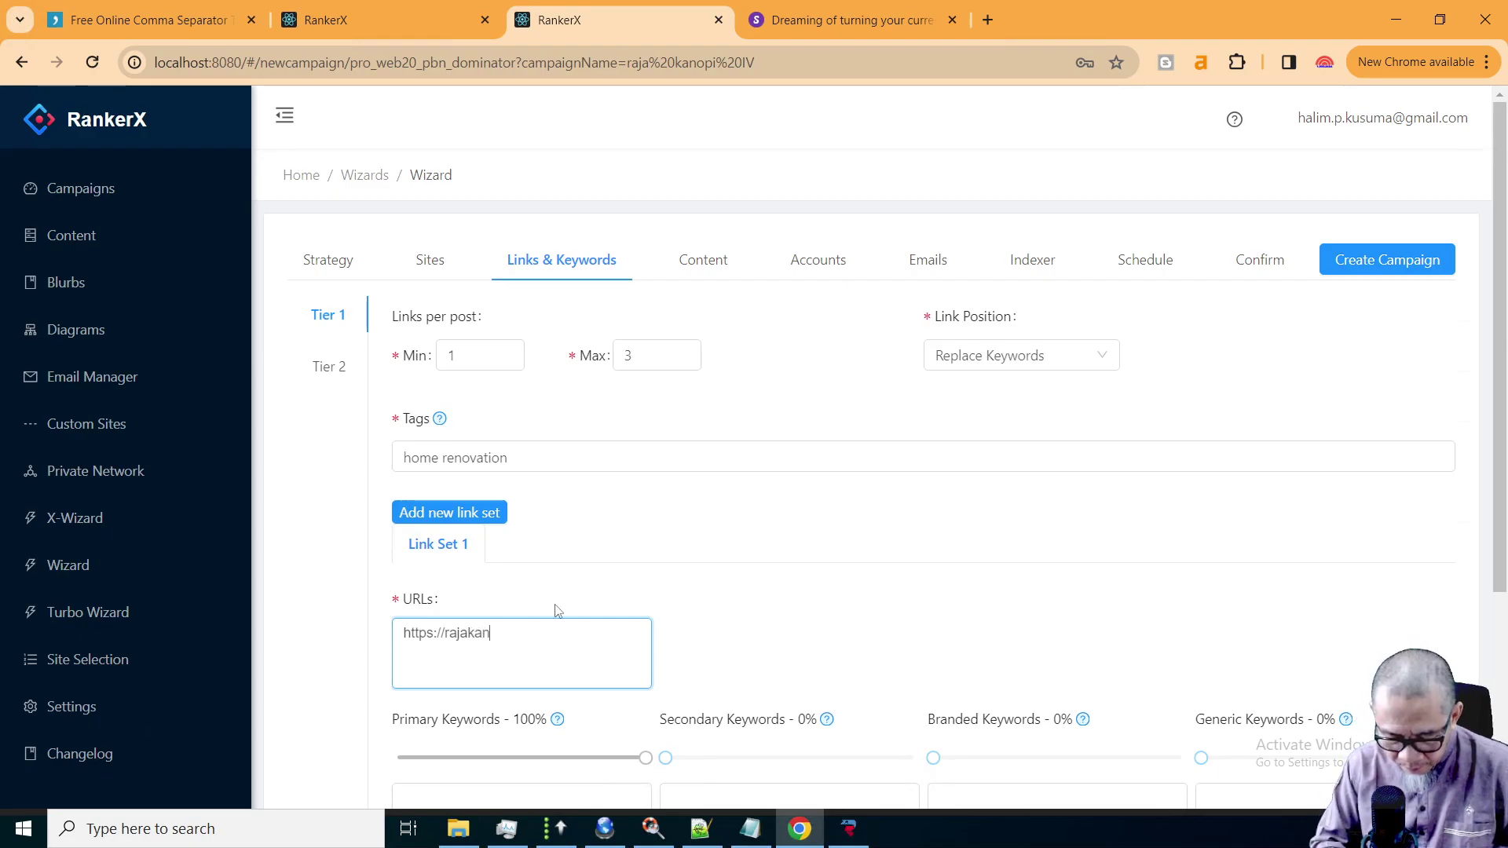
text(opi.com/)
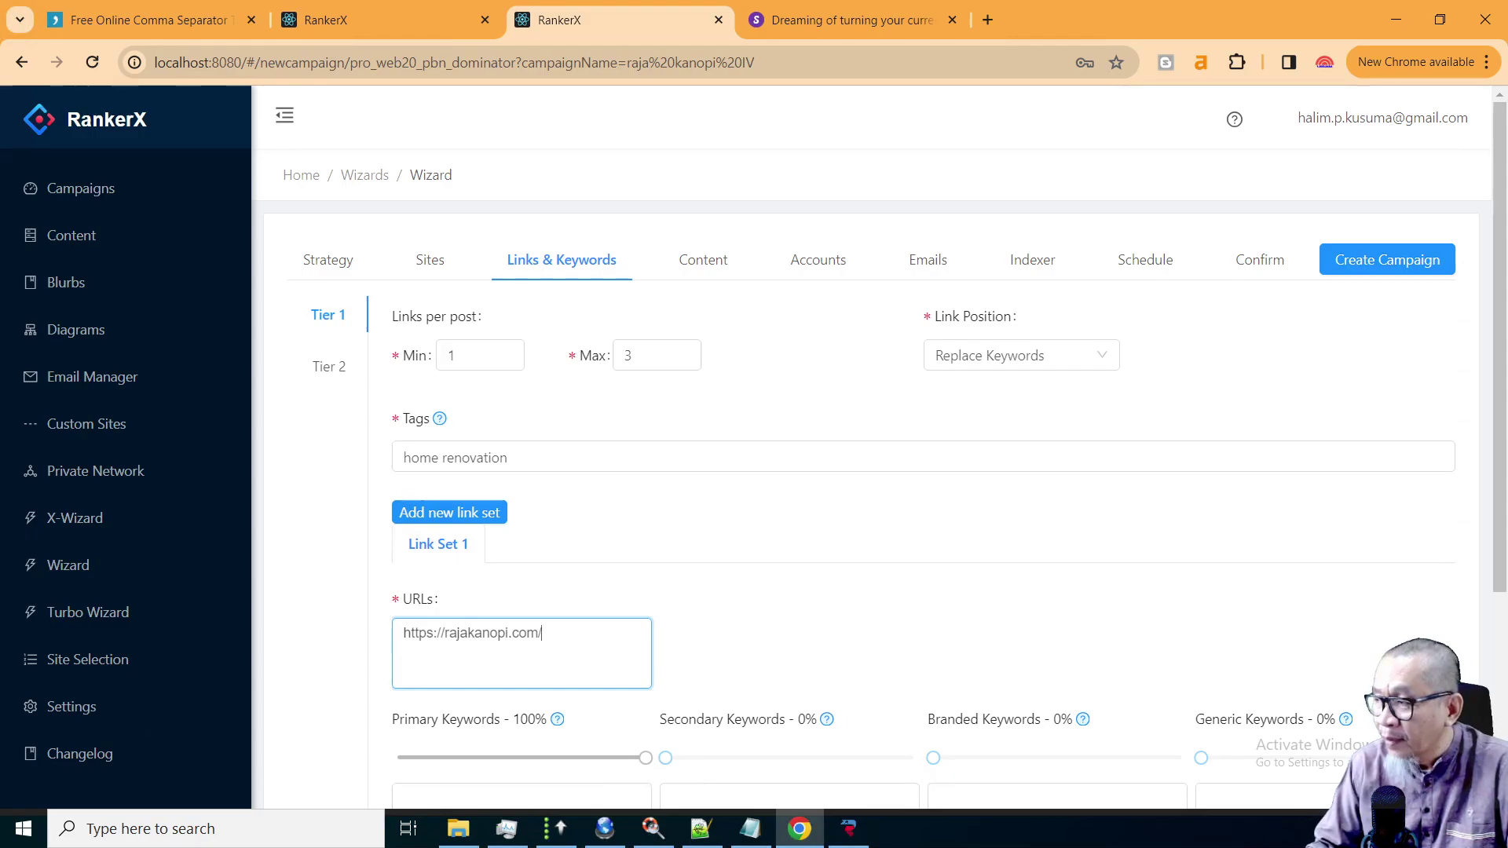
key(Tab)
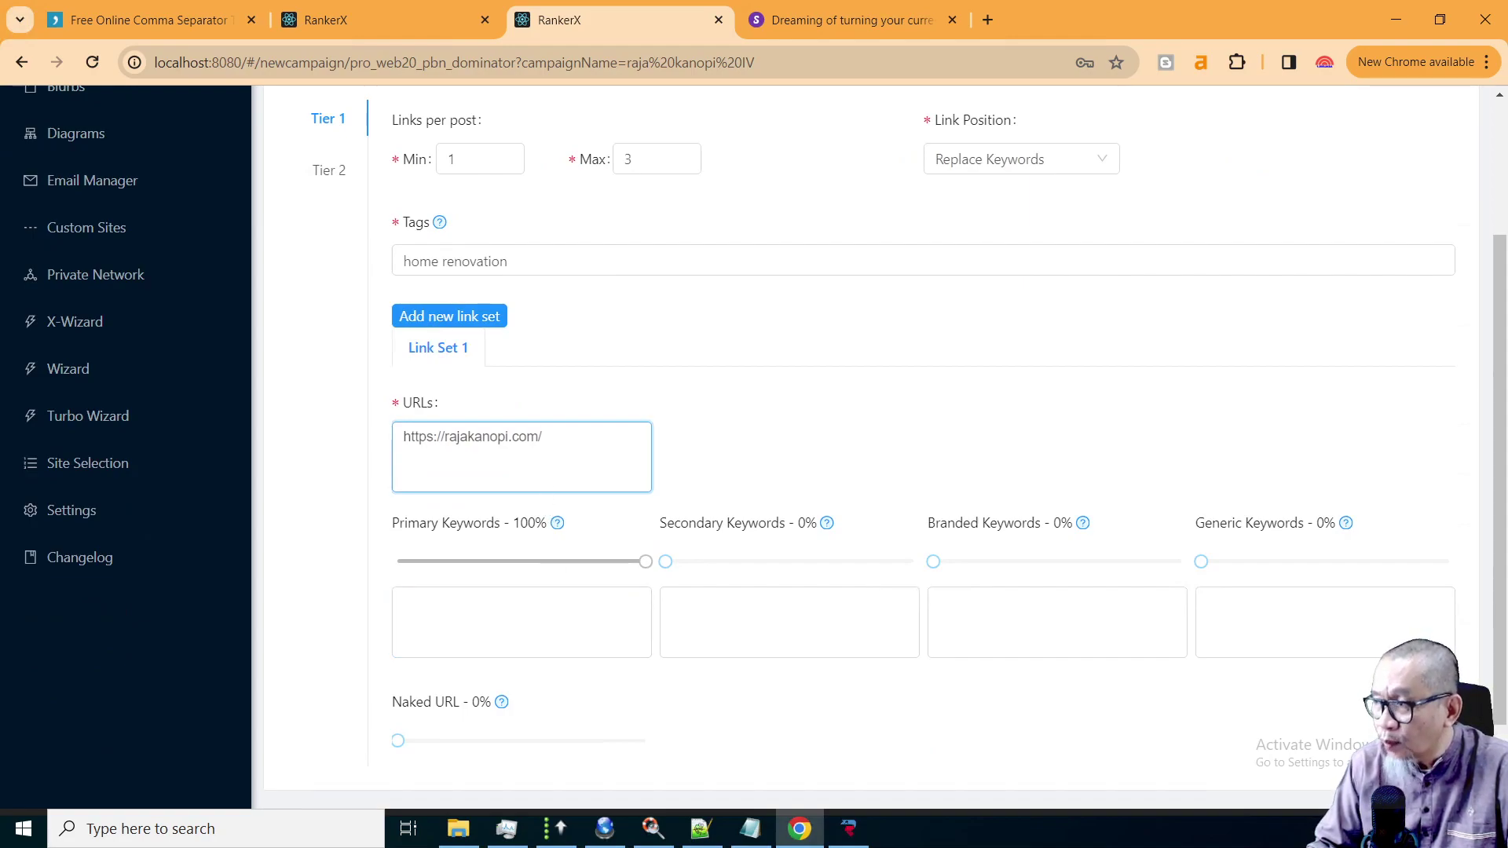
Enter "jasa pasang kanopi kaca" as the primary keyword of Tier 1's Link Set 1.
click(405, 604)
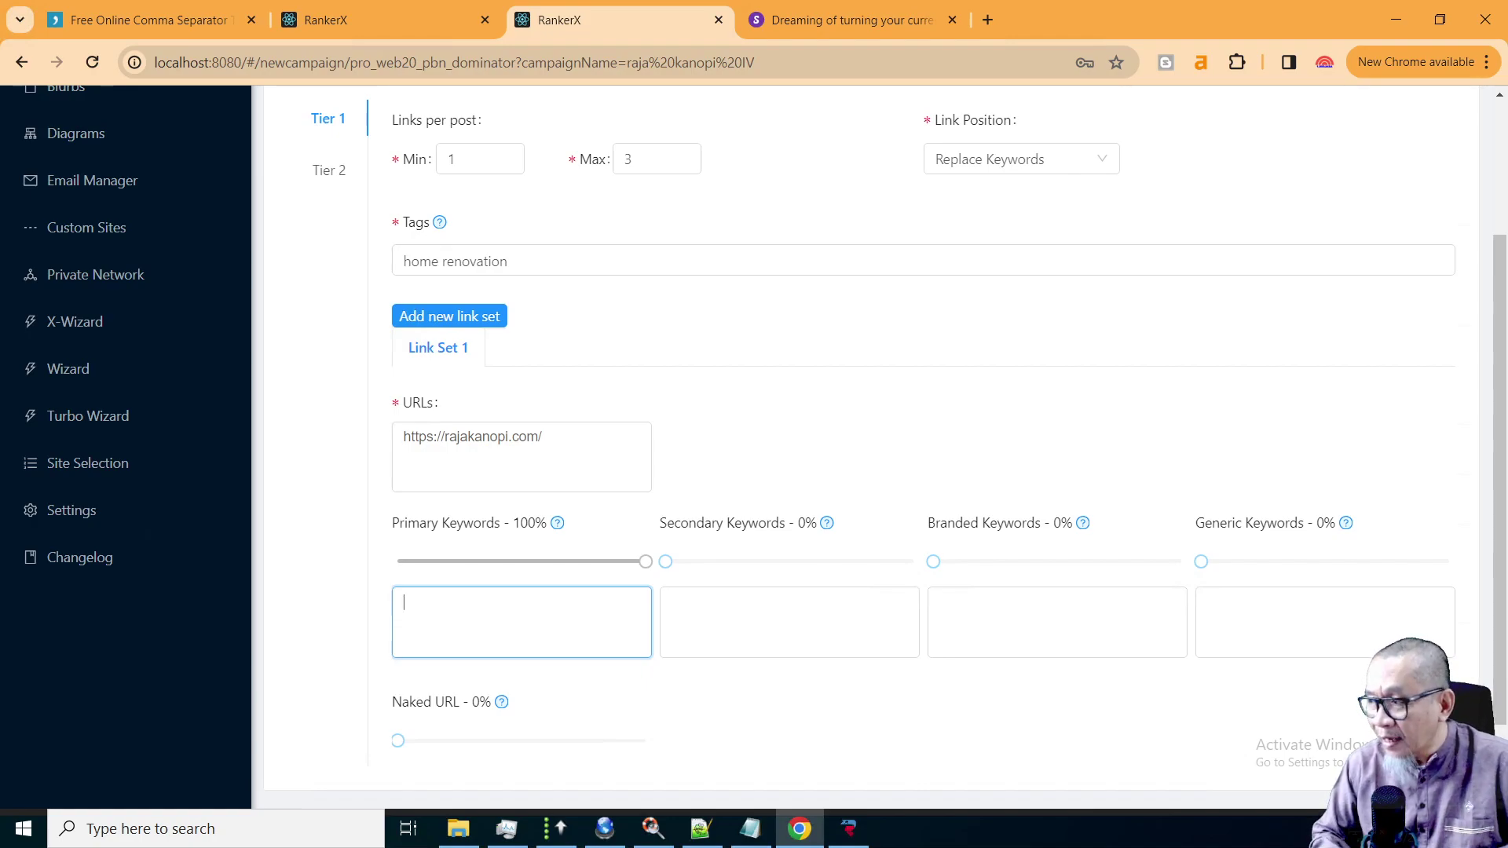
text(jasa pasang kanopi)
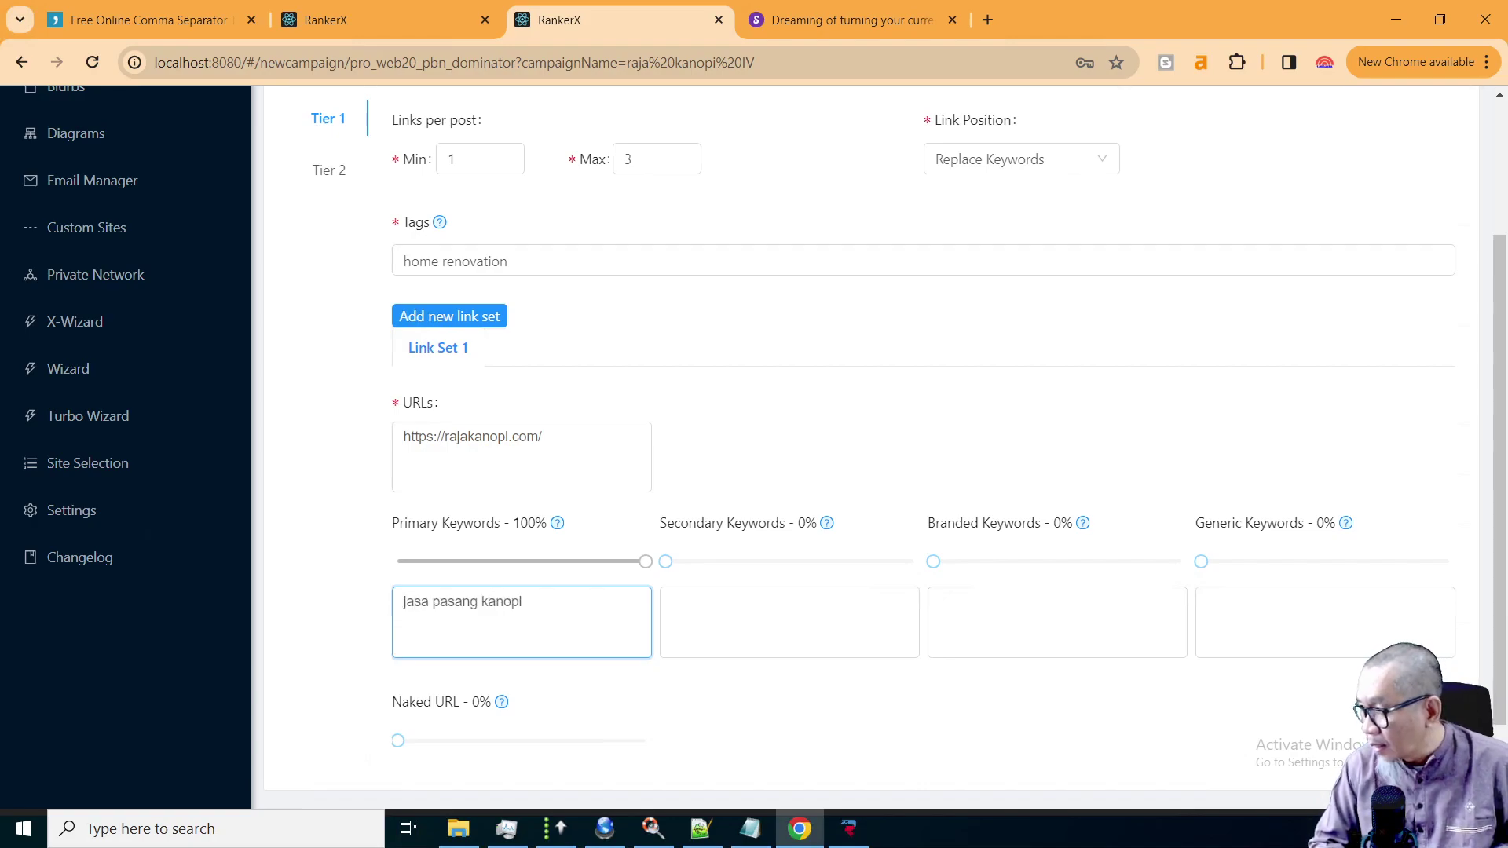
text( kaca)
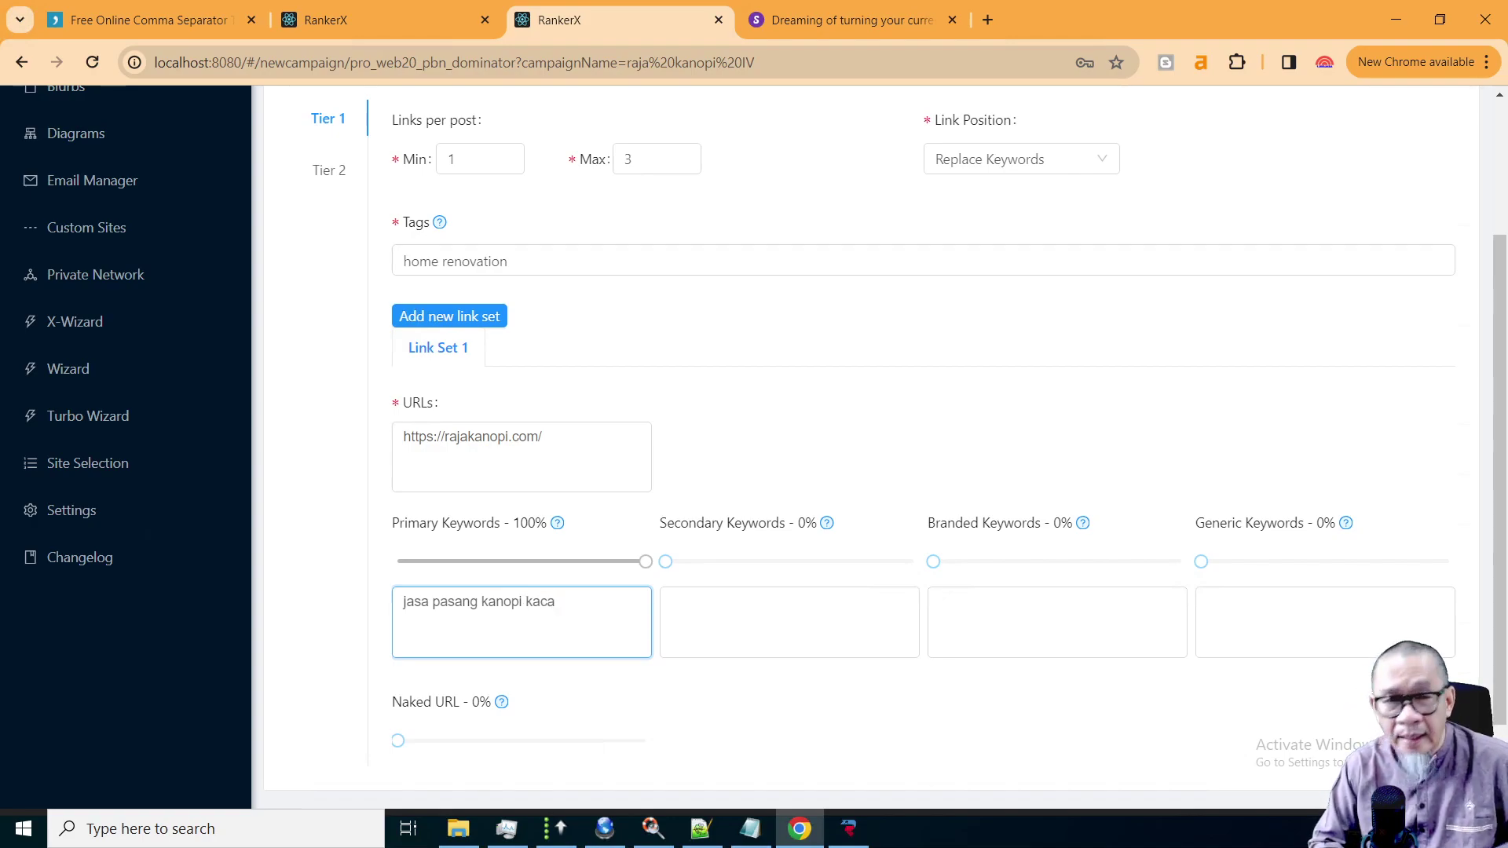
Copy the primary keyword "jasa pasang kanopi kaca" into the secondary, branded and generic keywords of Link Set 1.
click(731, 636)
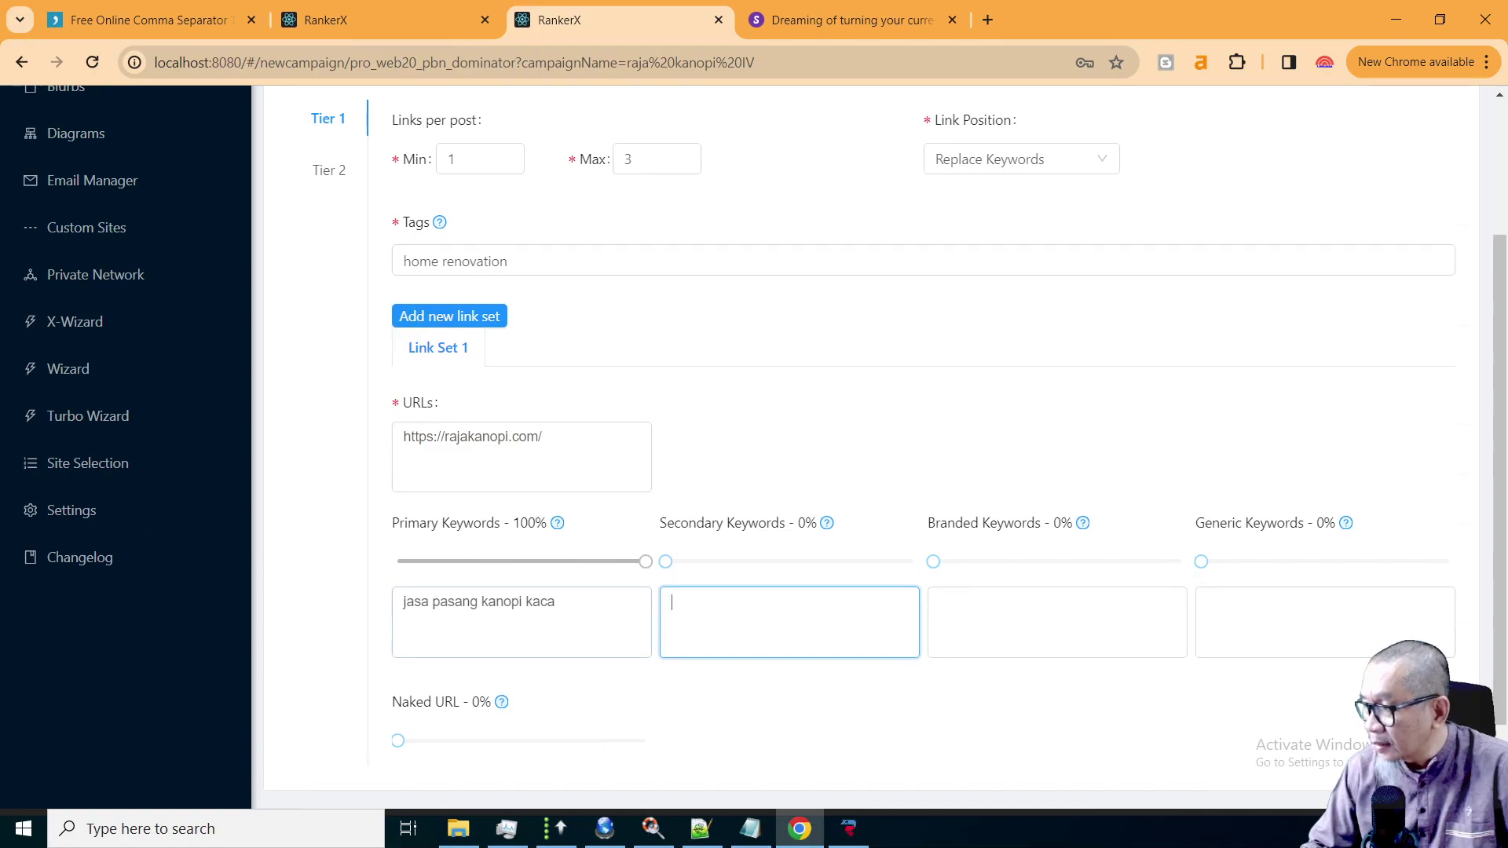
drag(559, 602, 366, 615)
key(ctrl+c)
click(672, 603)
key(ctrl+v)
key(Tab)
key(ctrl+v)
key(Tab)
key(ctrl+v)
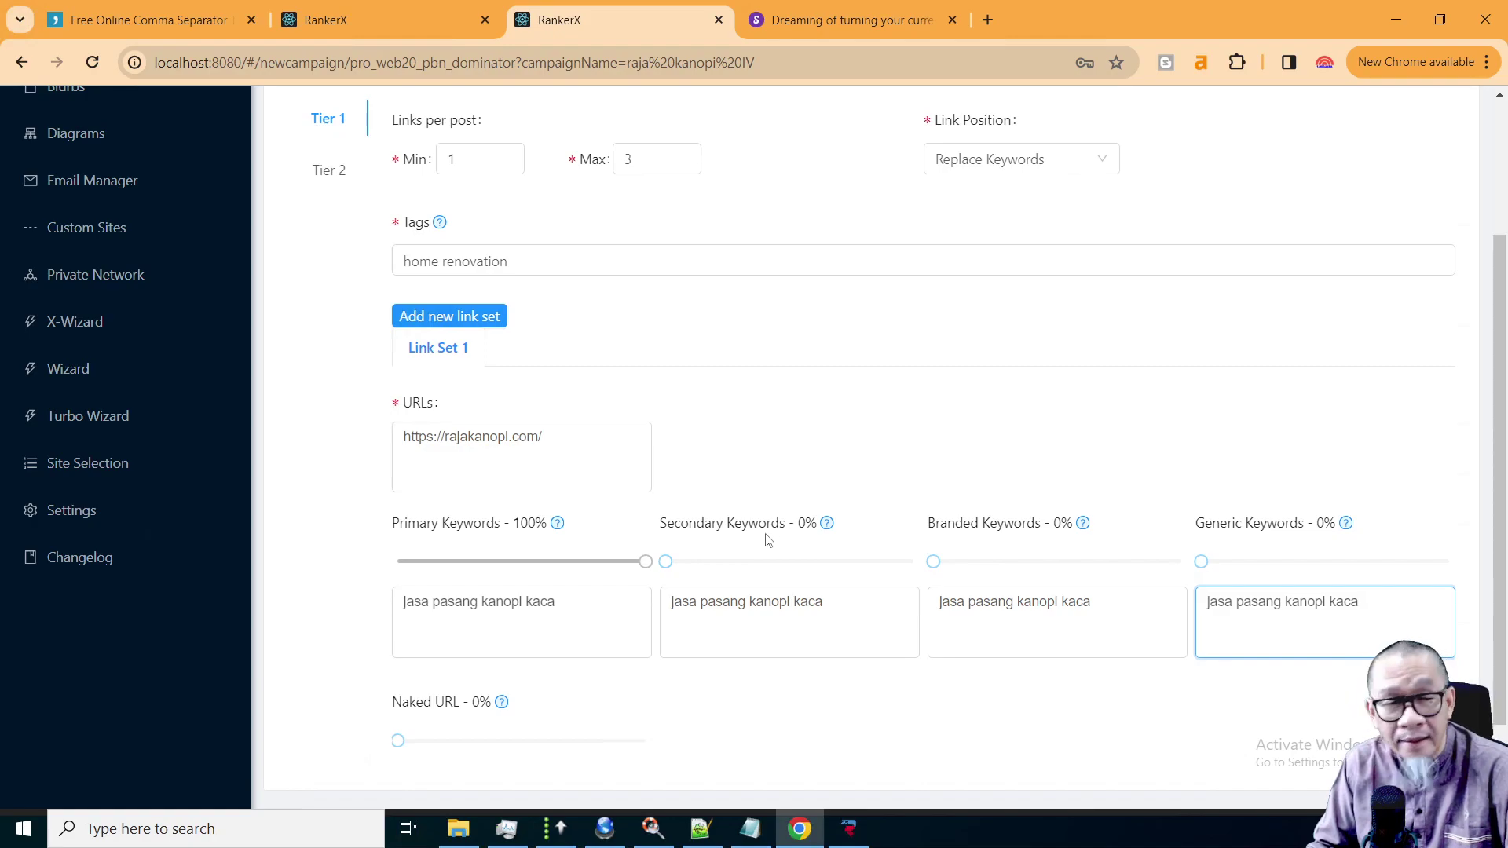
Distribute the Tier 1 keyword shares: secondary 16%, branded 15%, generic 9% and naked URL 4%.
drag(665, 568, 705, 564)
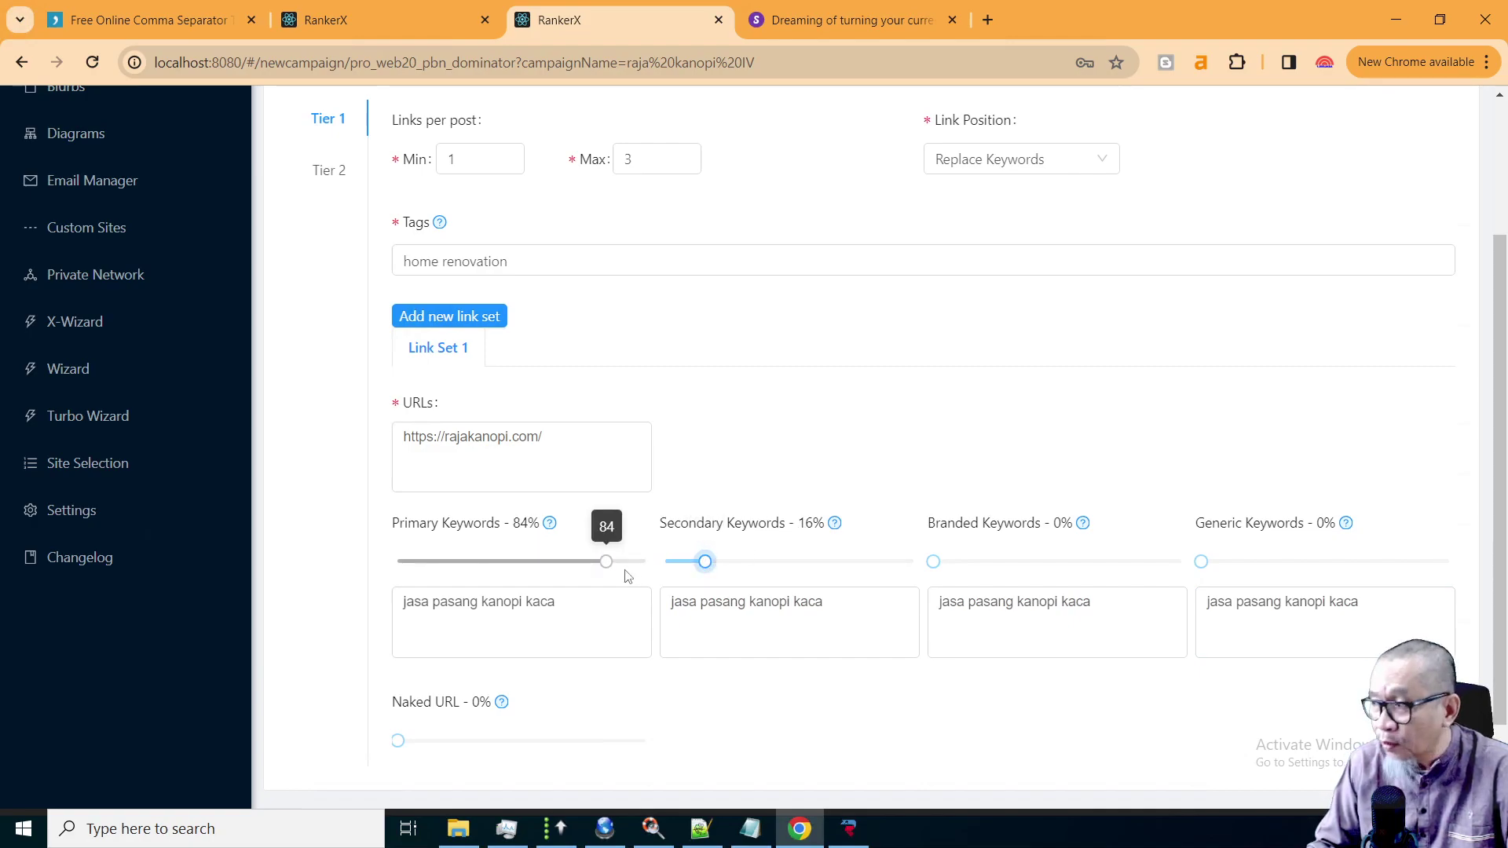
mouse_move(603, 564)
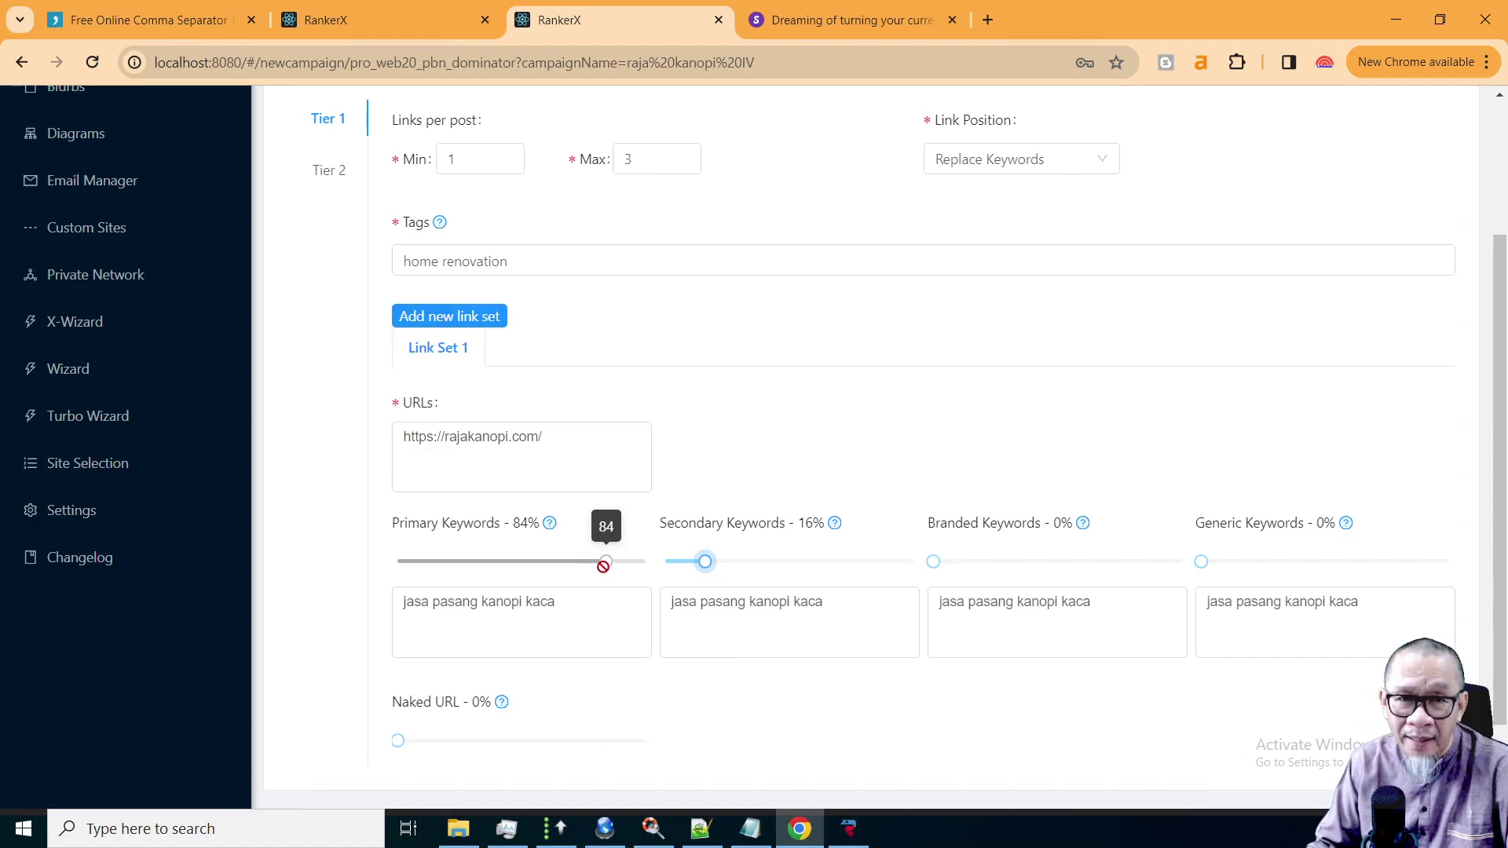
drag(939, 572, 977, 571)
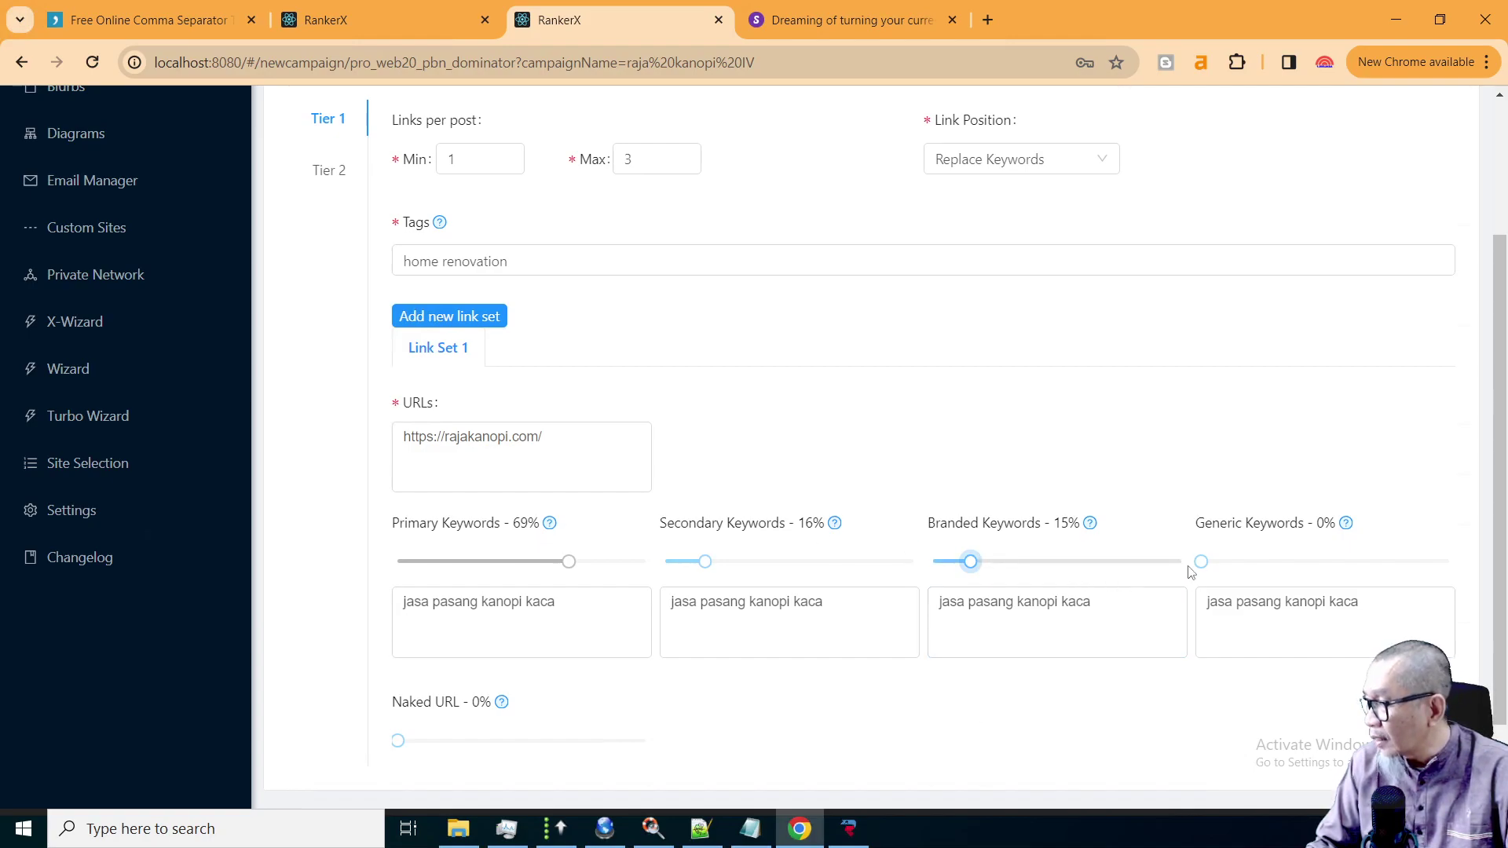
drag(1200, 564, 1224, 565)
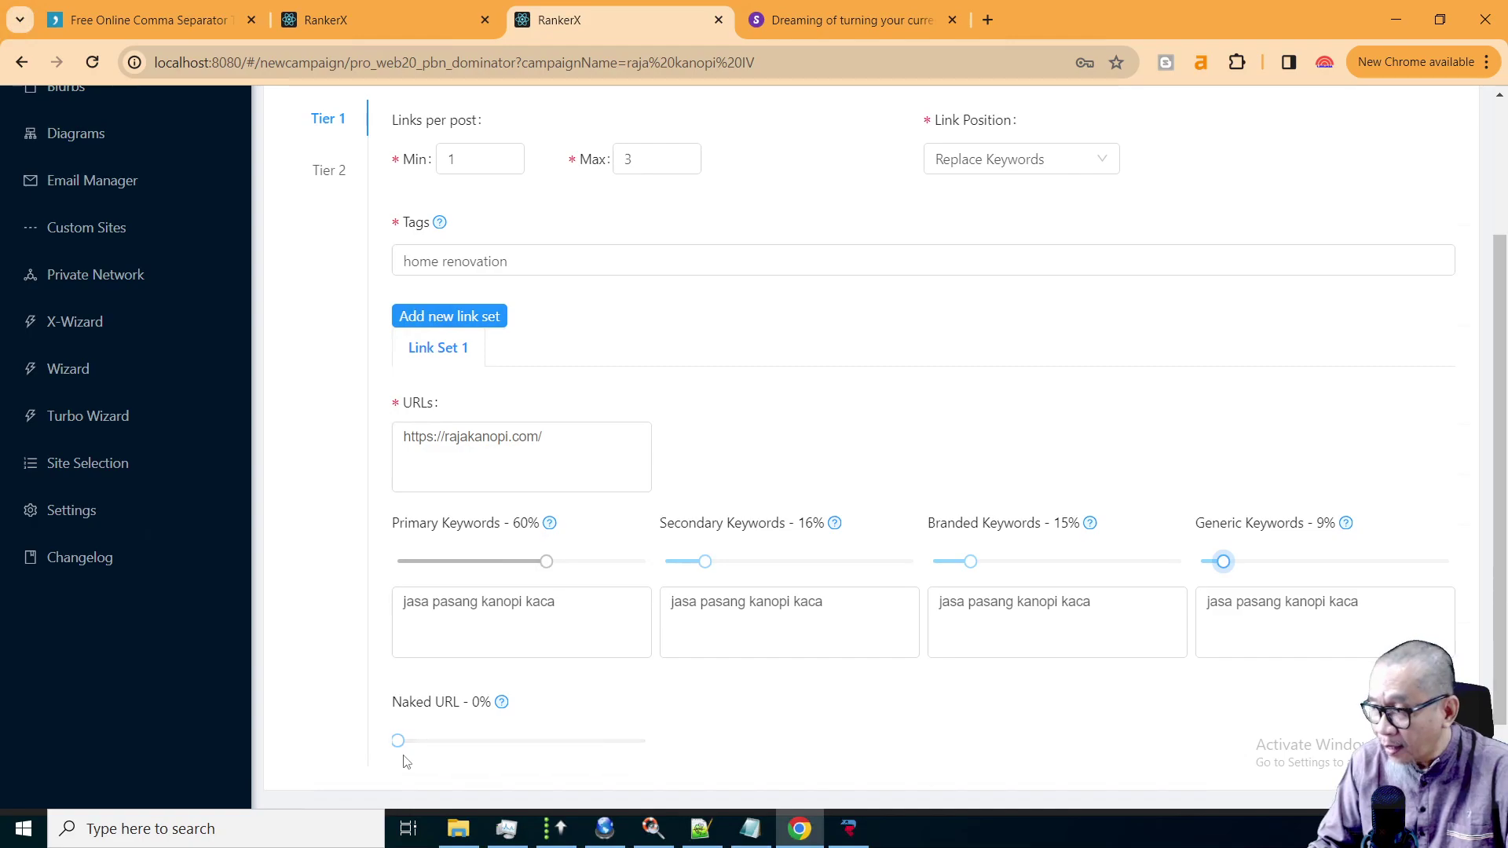
drag(398, 743, 408, 750)
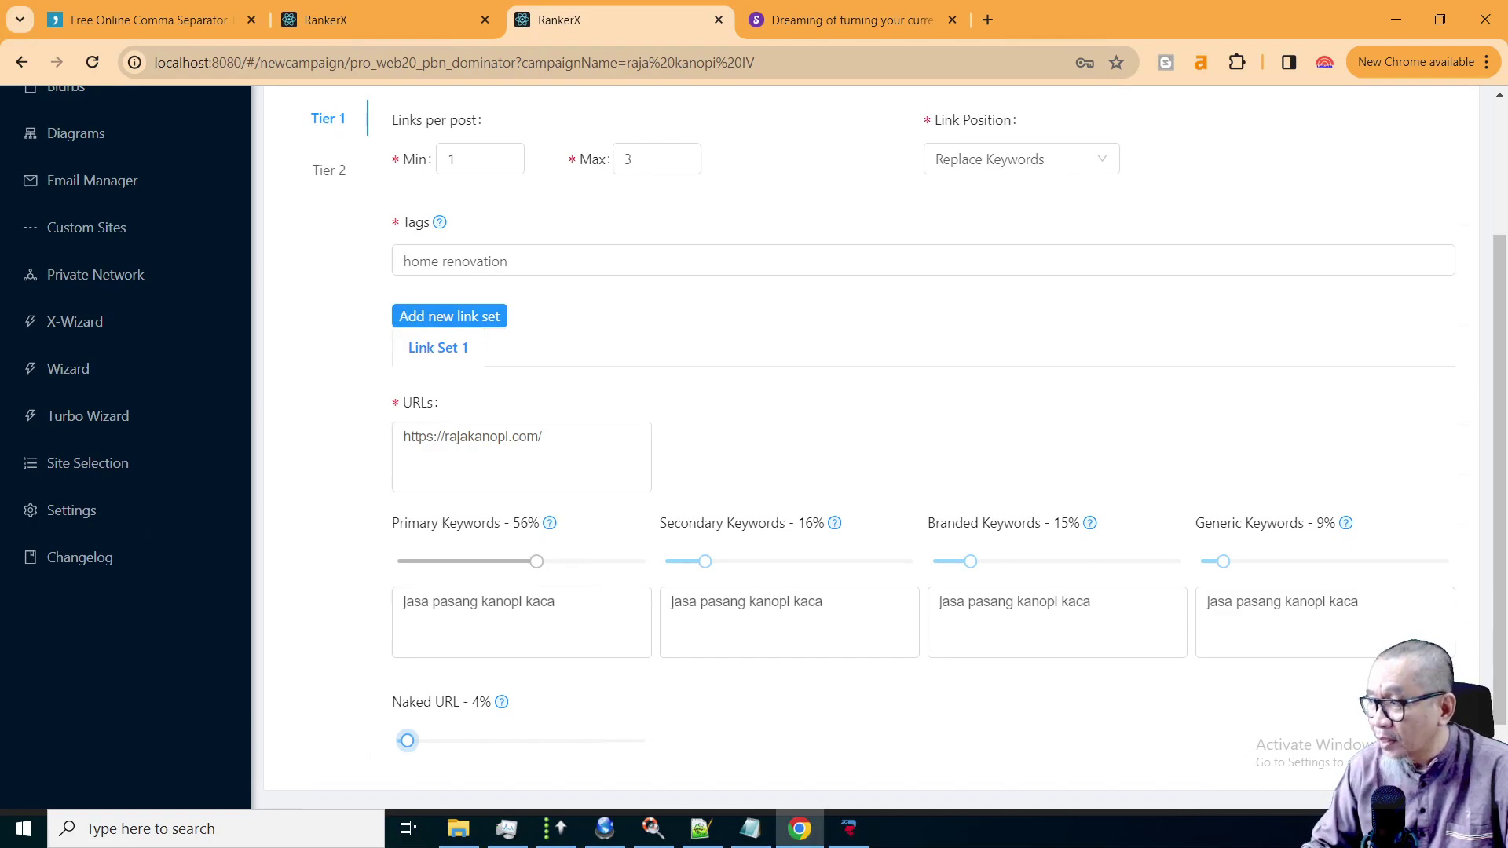
mouse_move(552, 520)
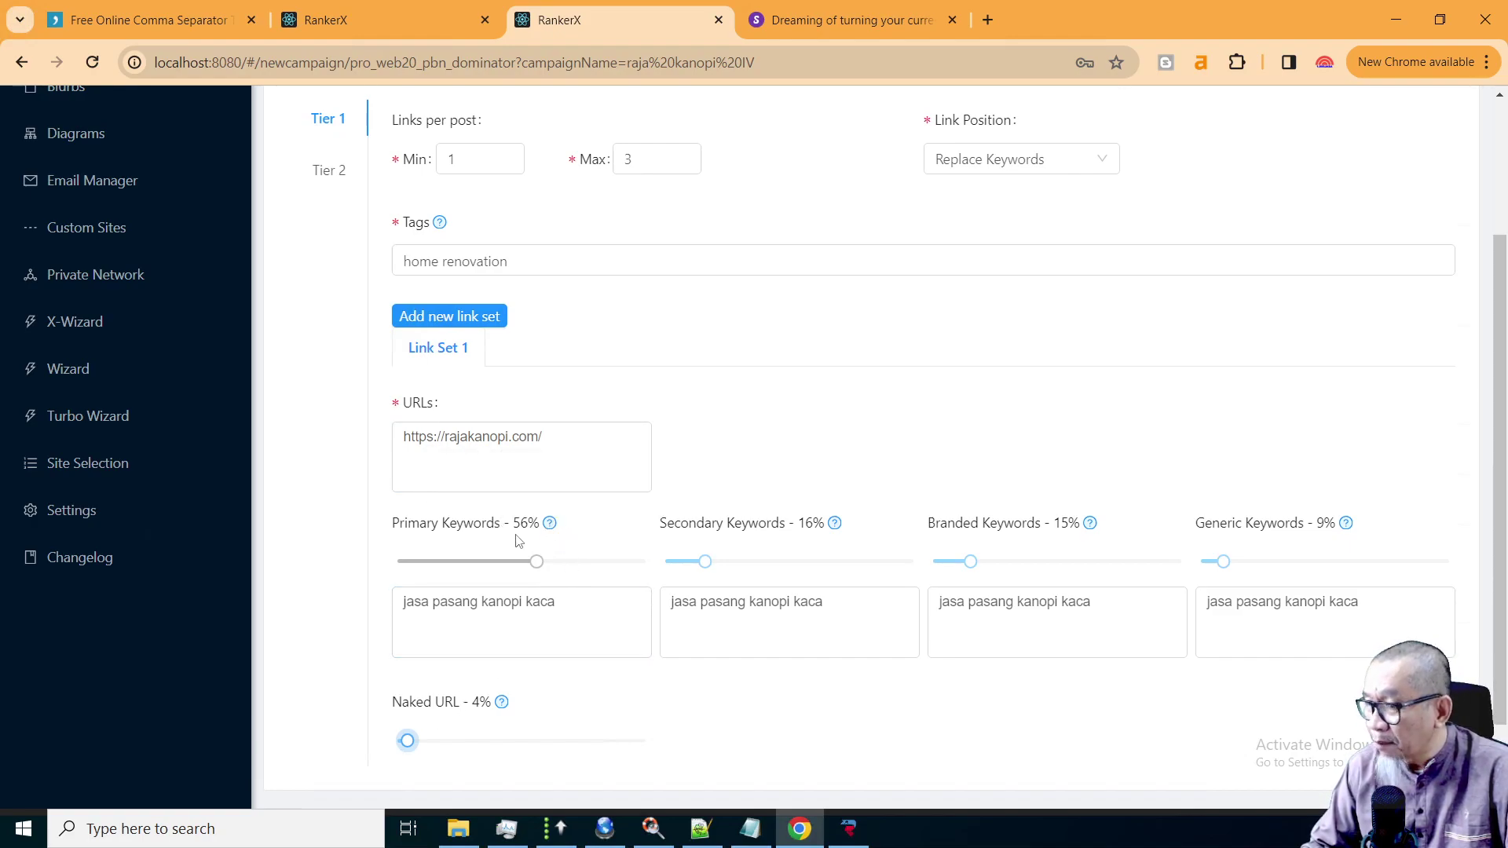
click(529, 592)
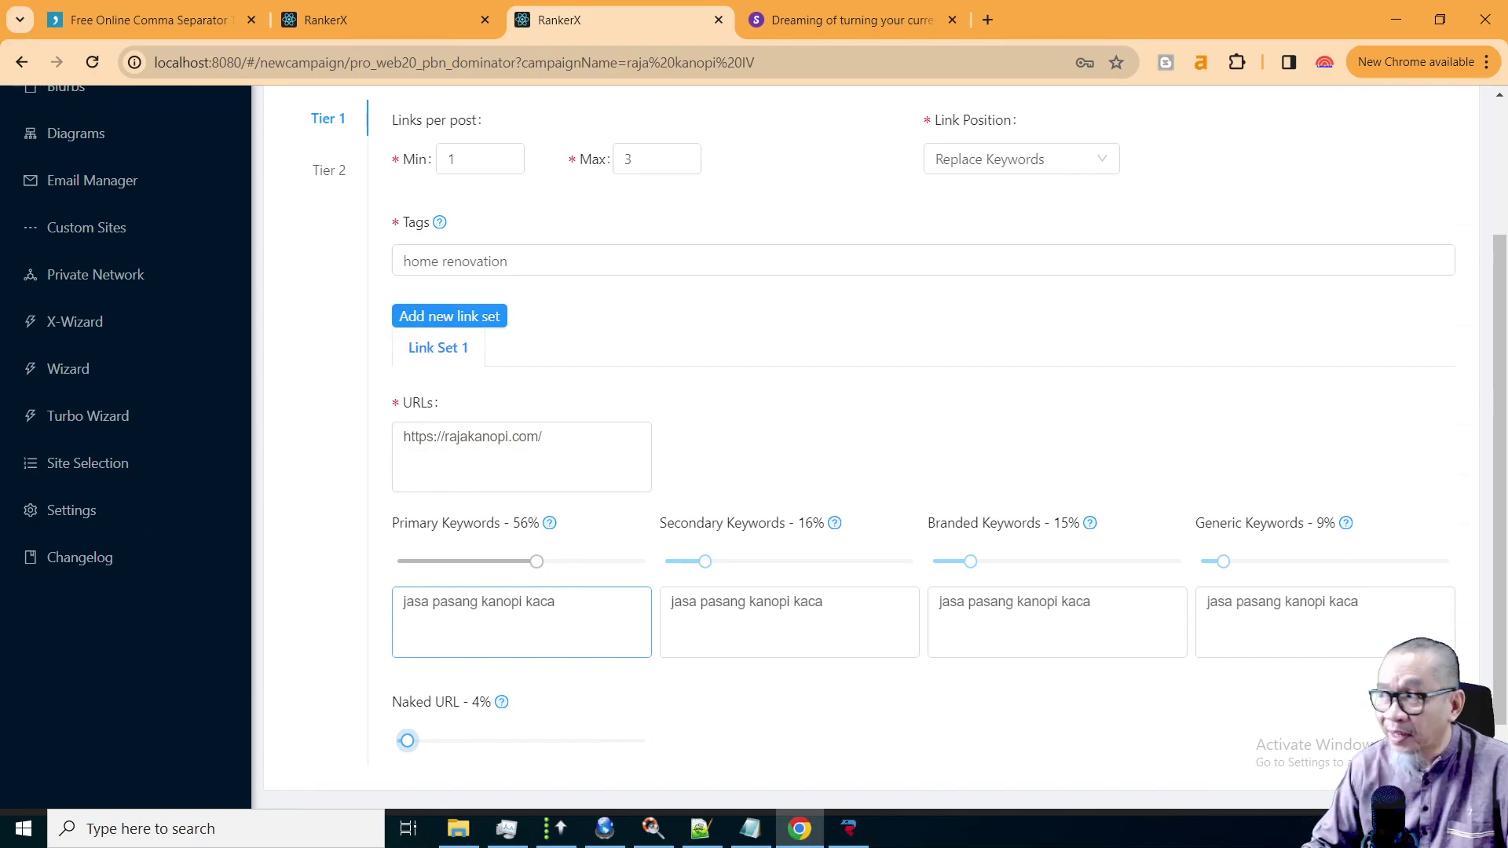
Copy the Tier 1 links and keywords settings to Tier 2.
scroll(1050, 557, up, 2)
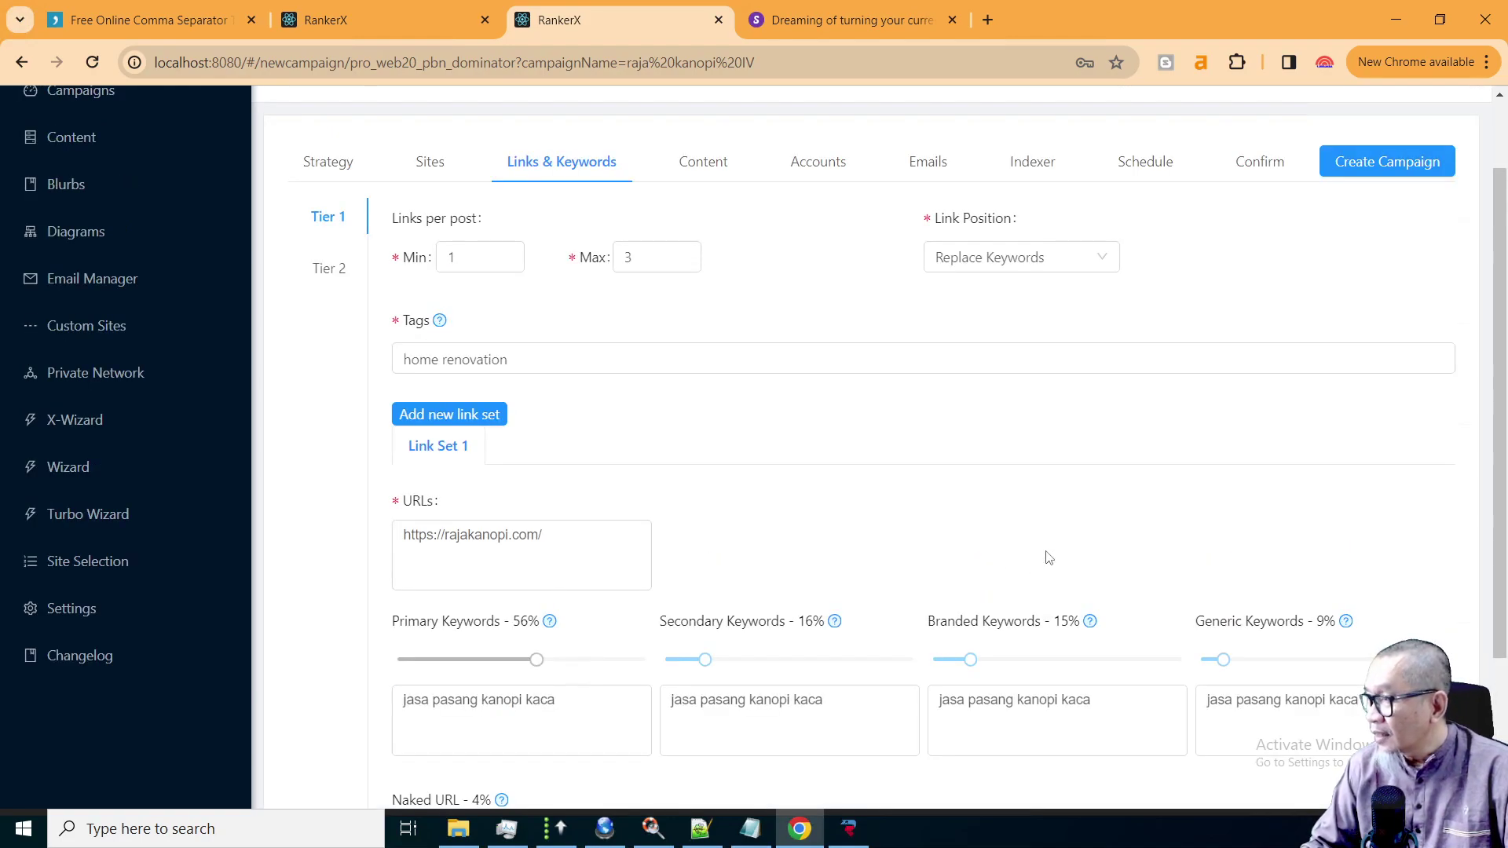
click(330, 270)
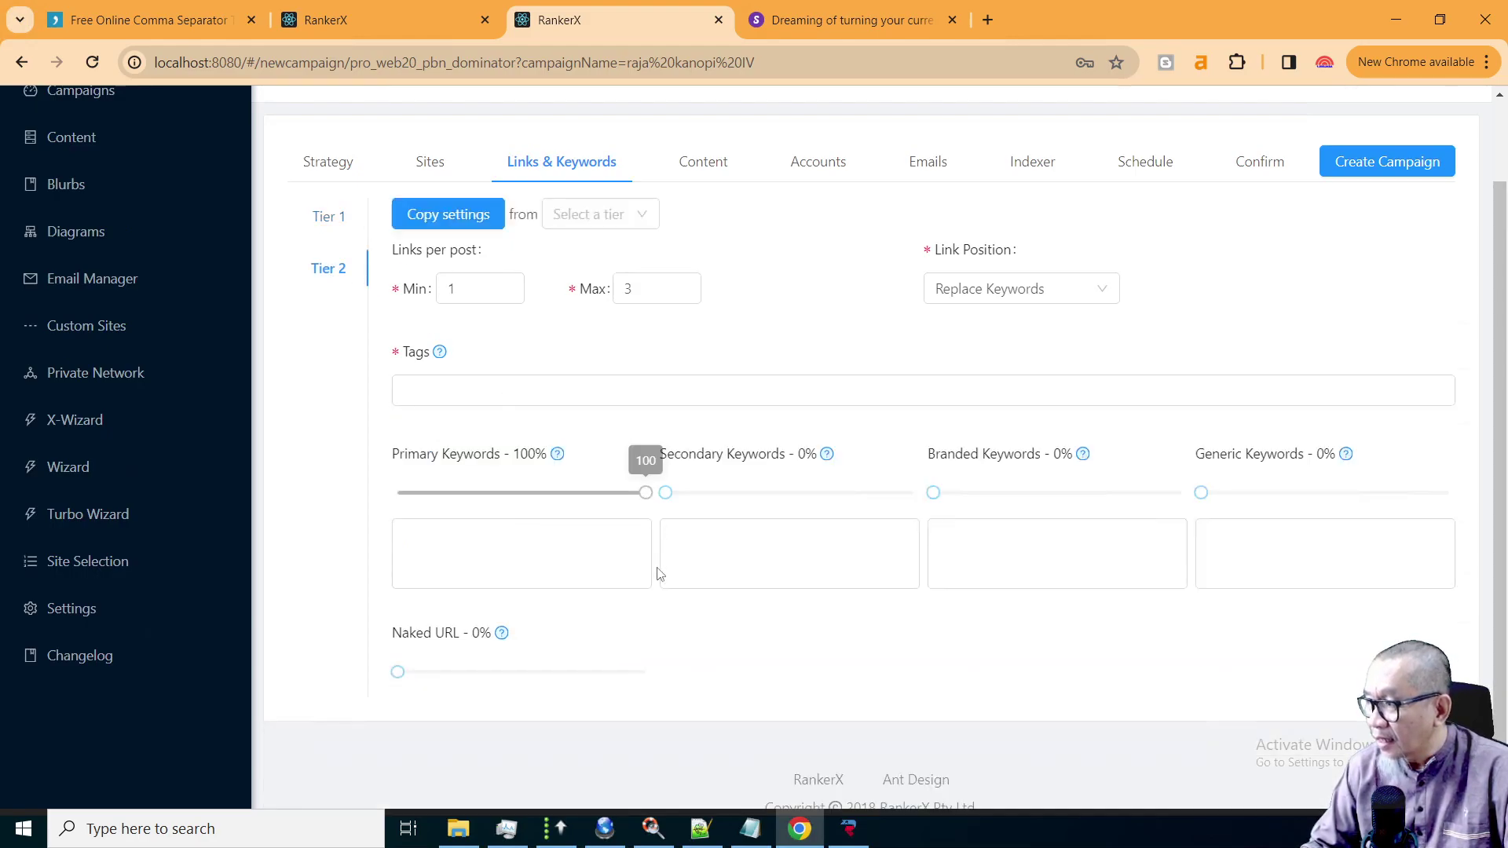
click(461, 213)
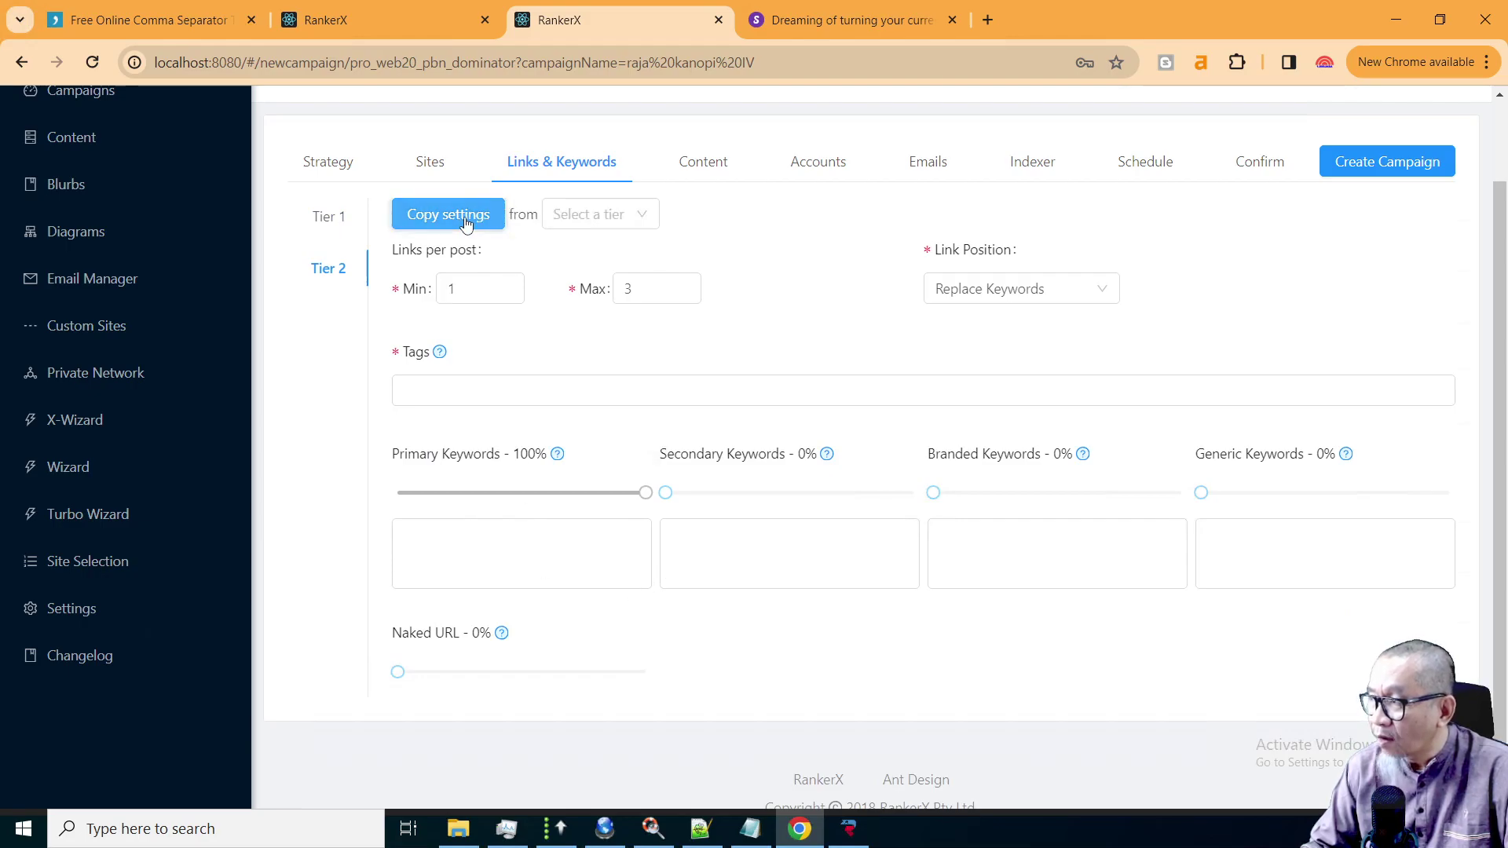
click(598, 222)
click(603, 257)
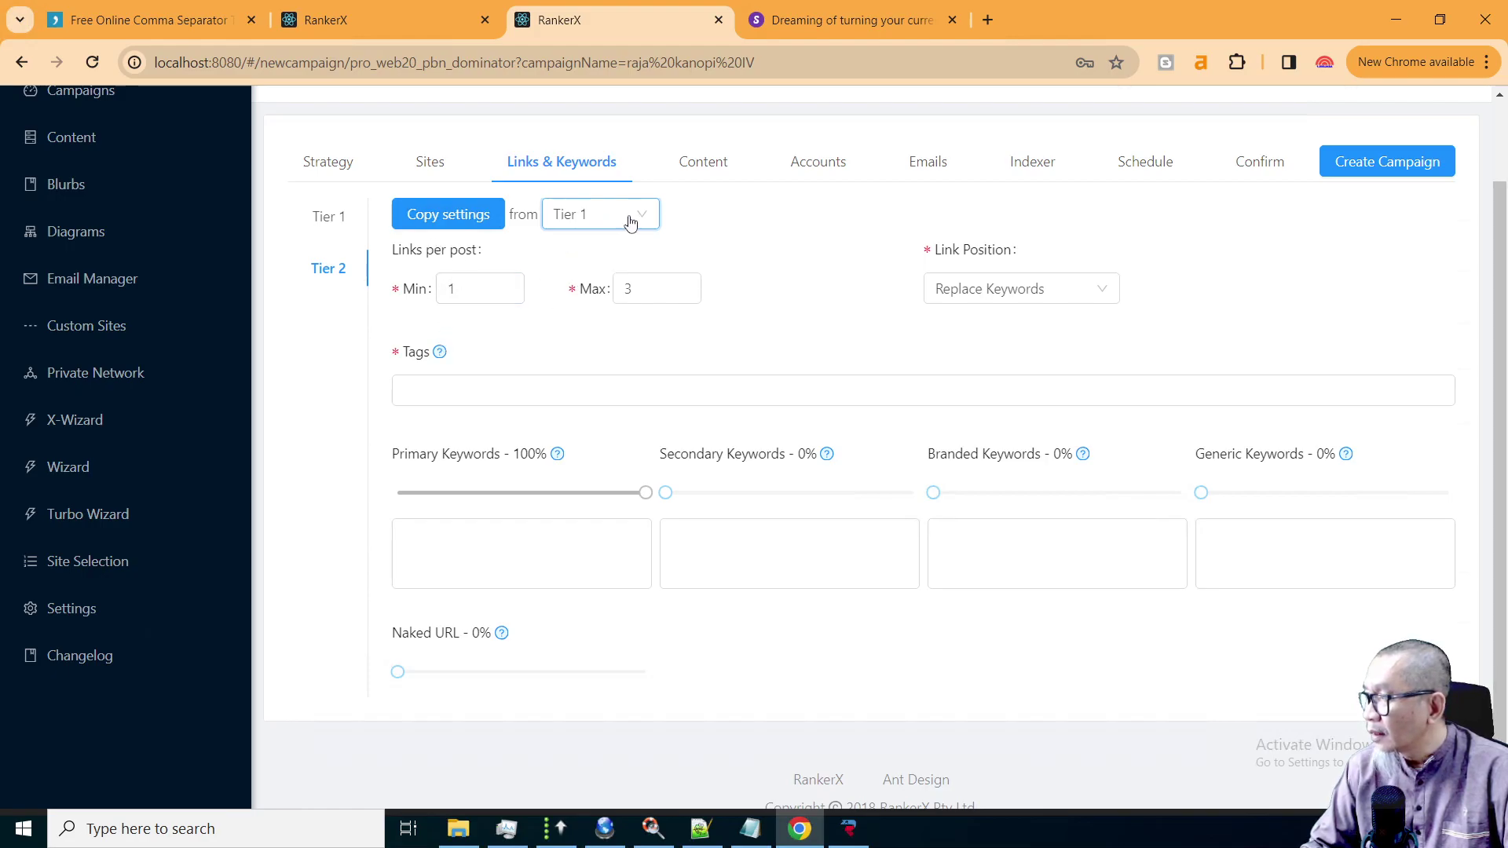
click(455, 221)
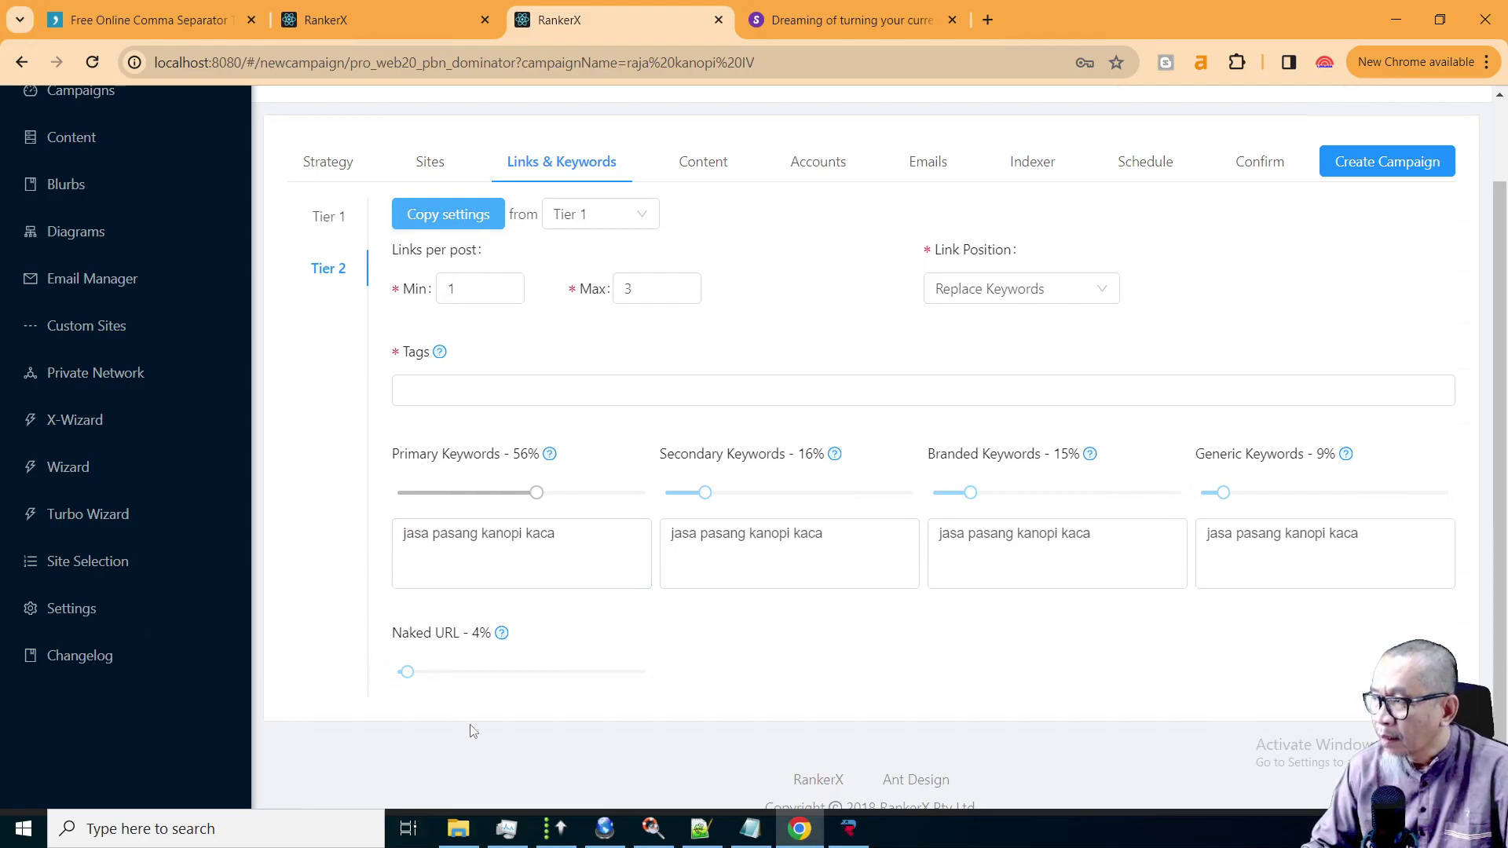
Enter "home renovation" as the Tier 2 tag.
click(526, 390)
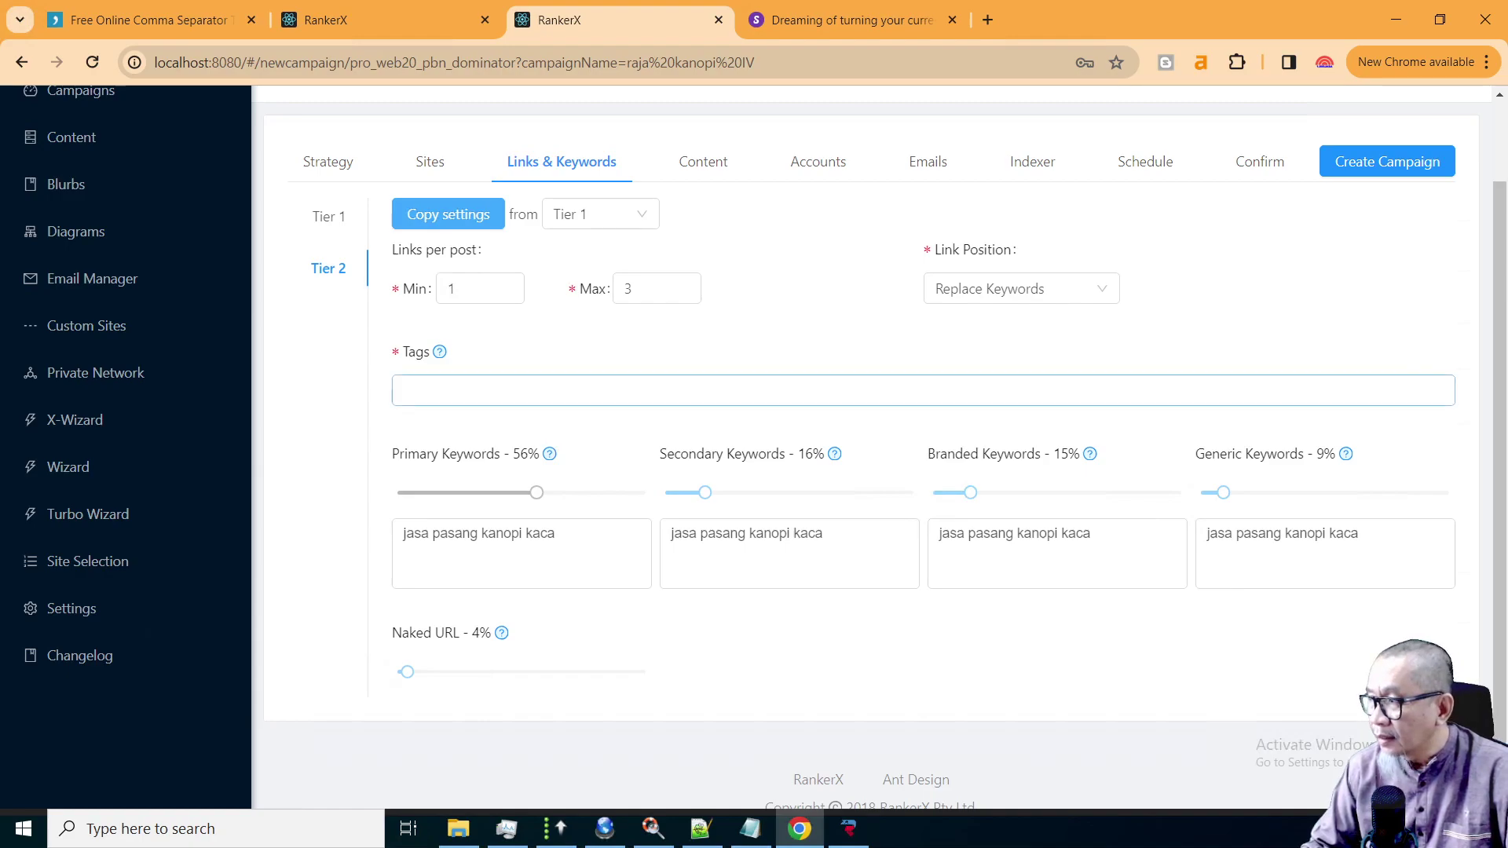
text(h)
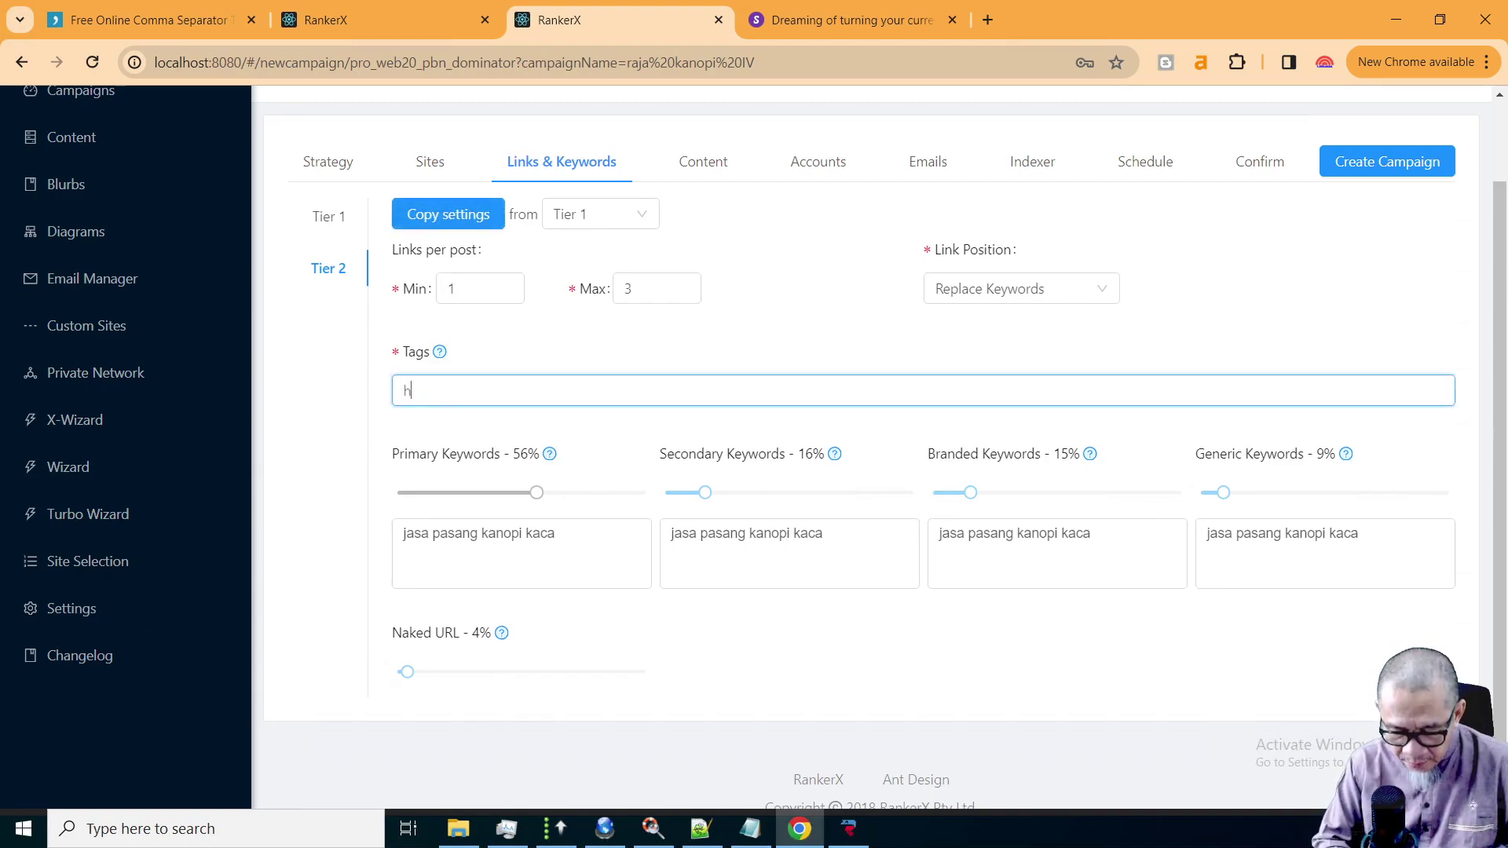
text(ome renovation)
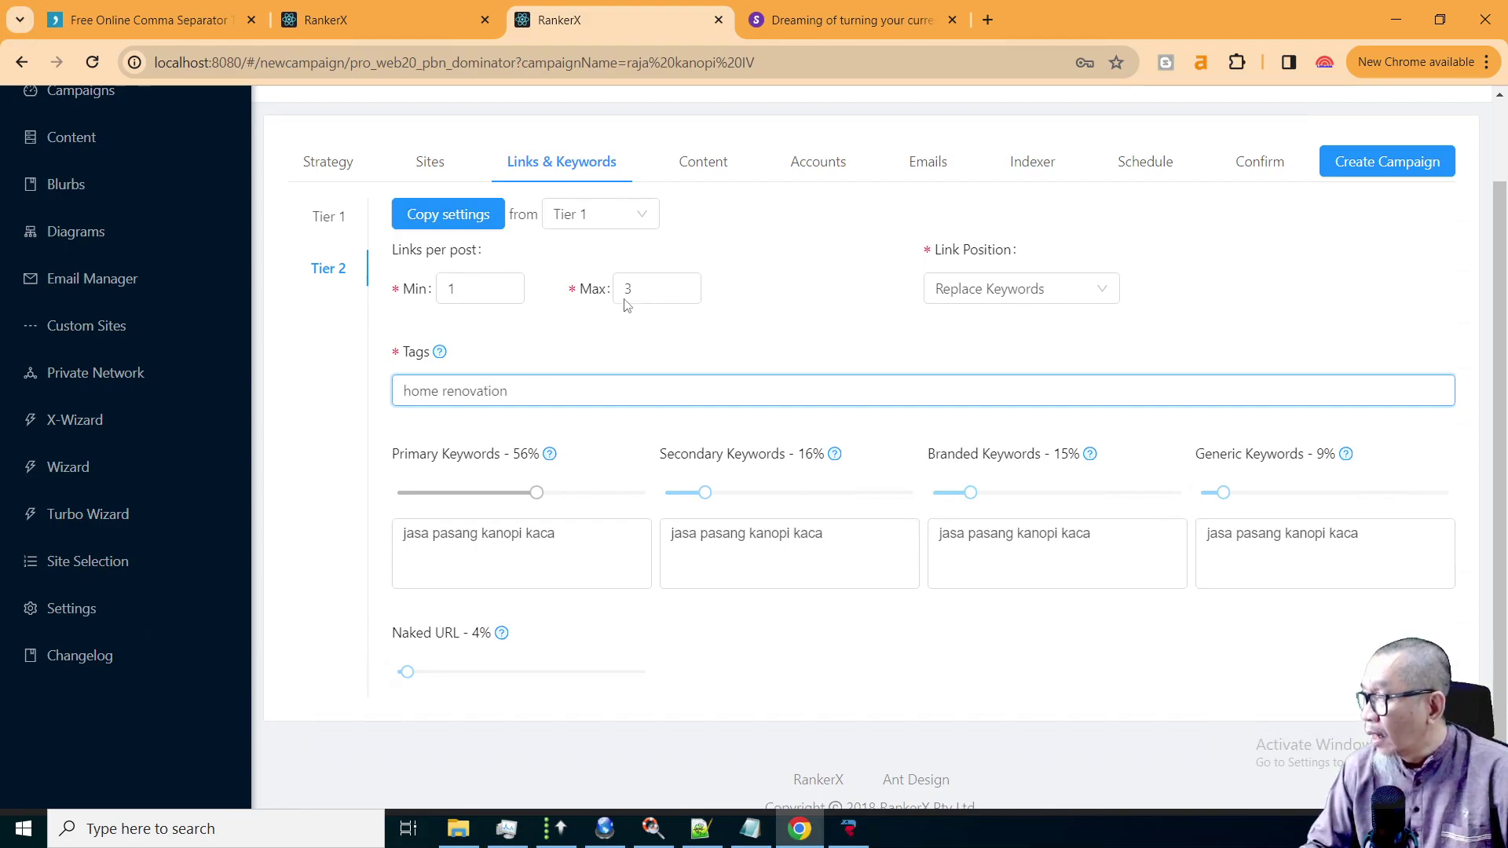
In the campaign's content settings, choose "Home Renovation" as the Tier 1 content group.
click(705, 165)
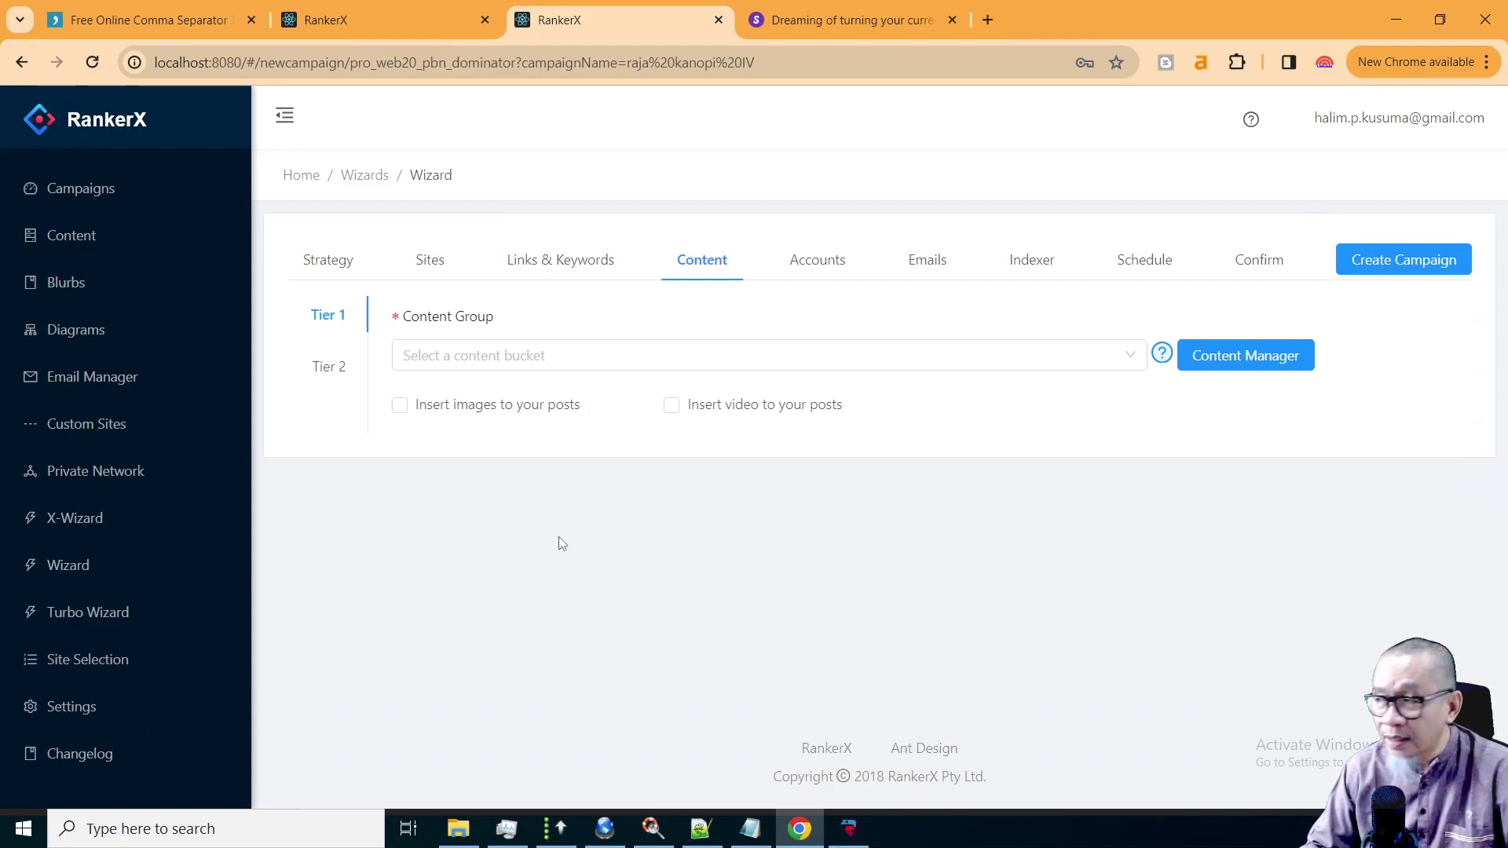
click(541, 369)
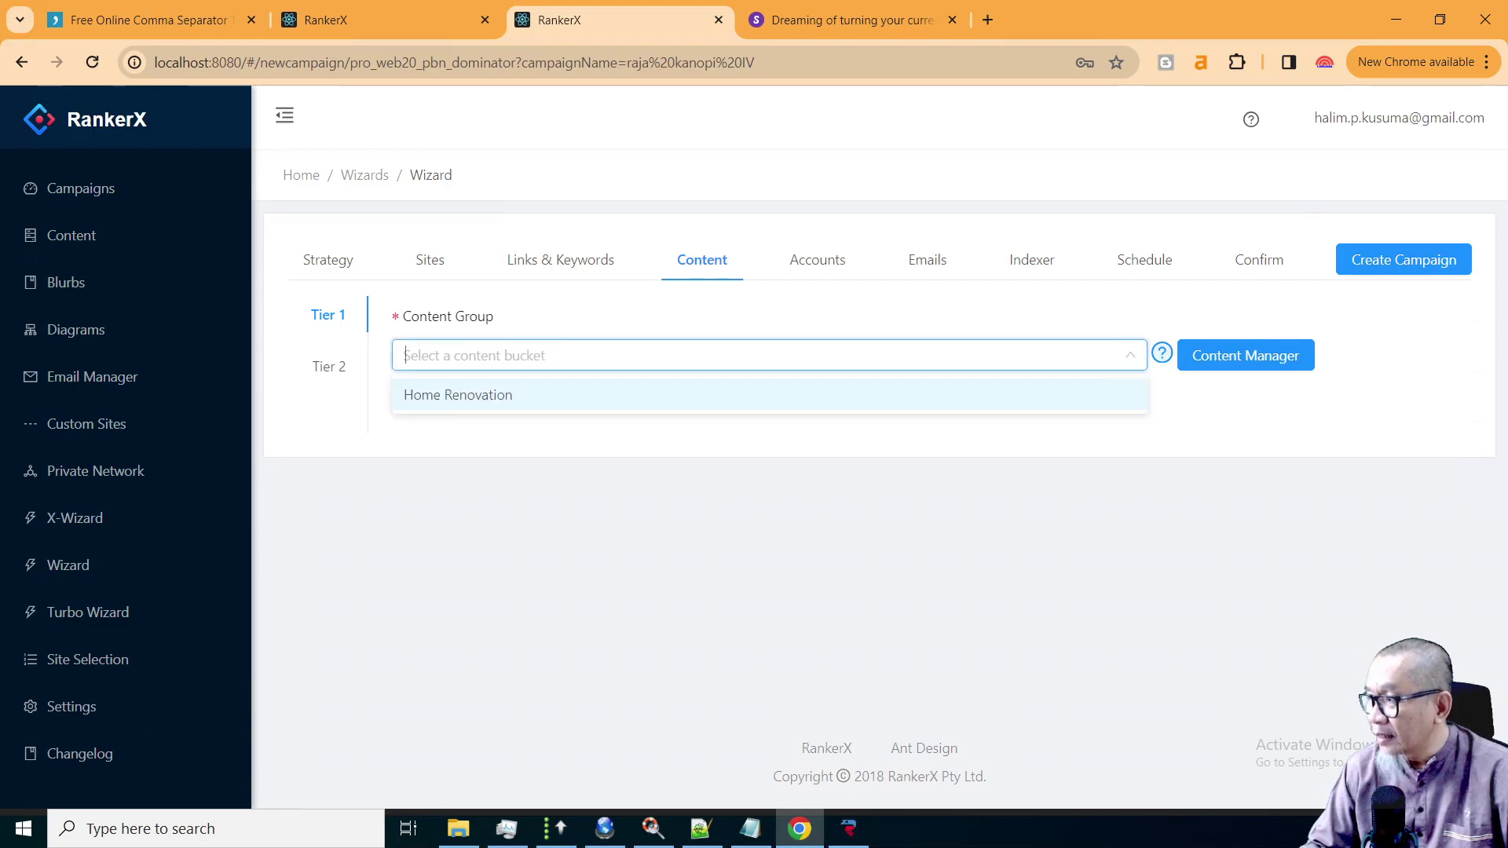
click(512, 399)
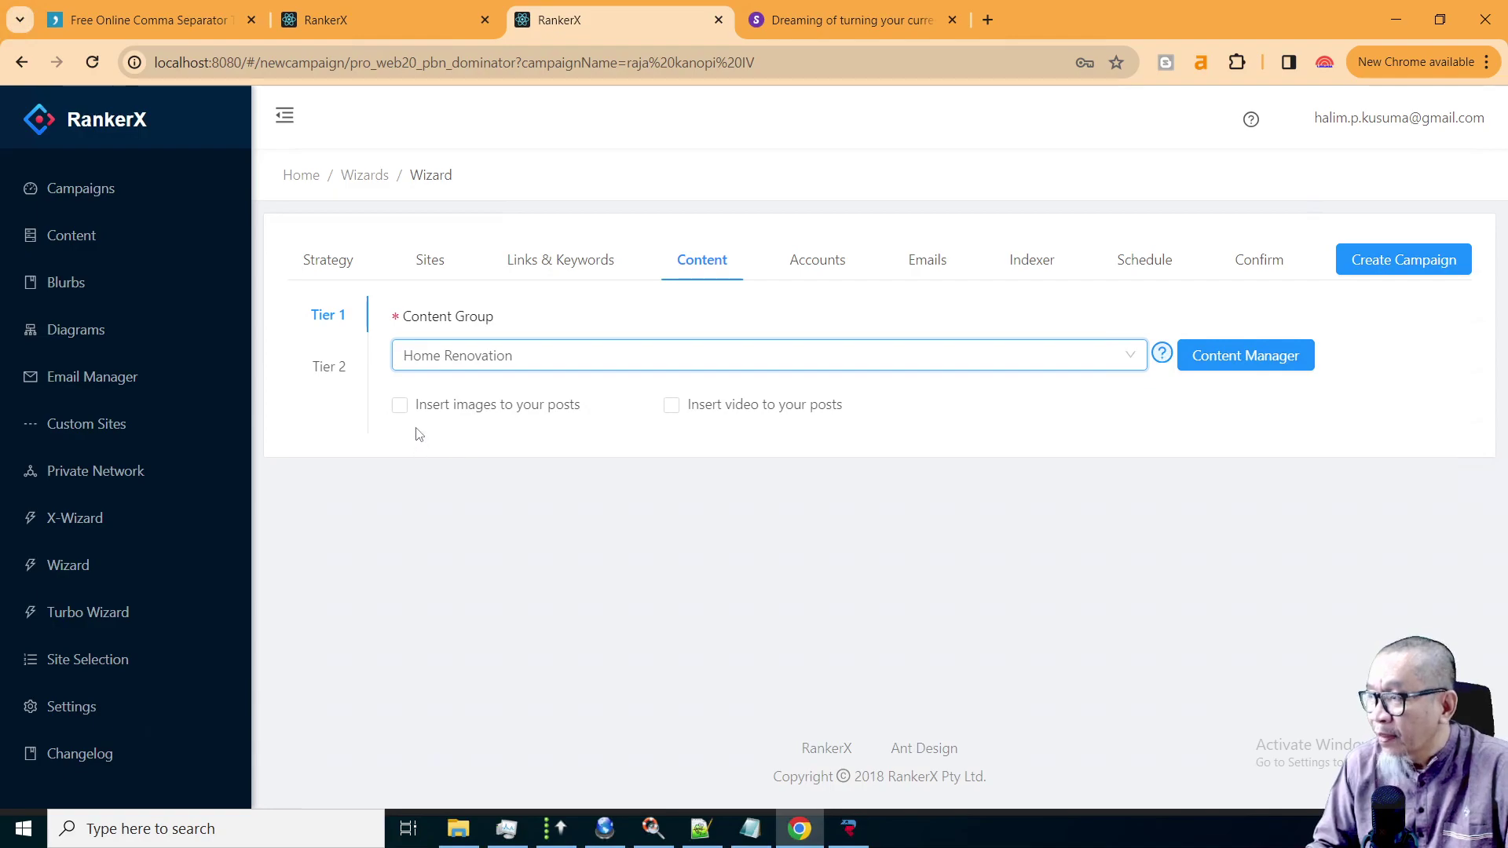
Enable inserting images by entered URLs and inserting videos in the Tier 1 posts.
click(400, 407)
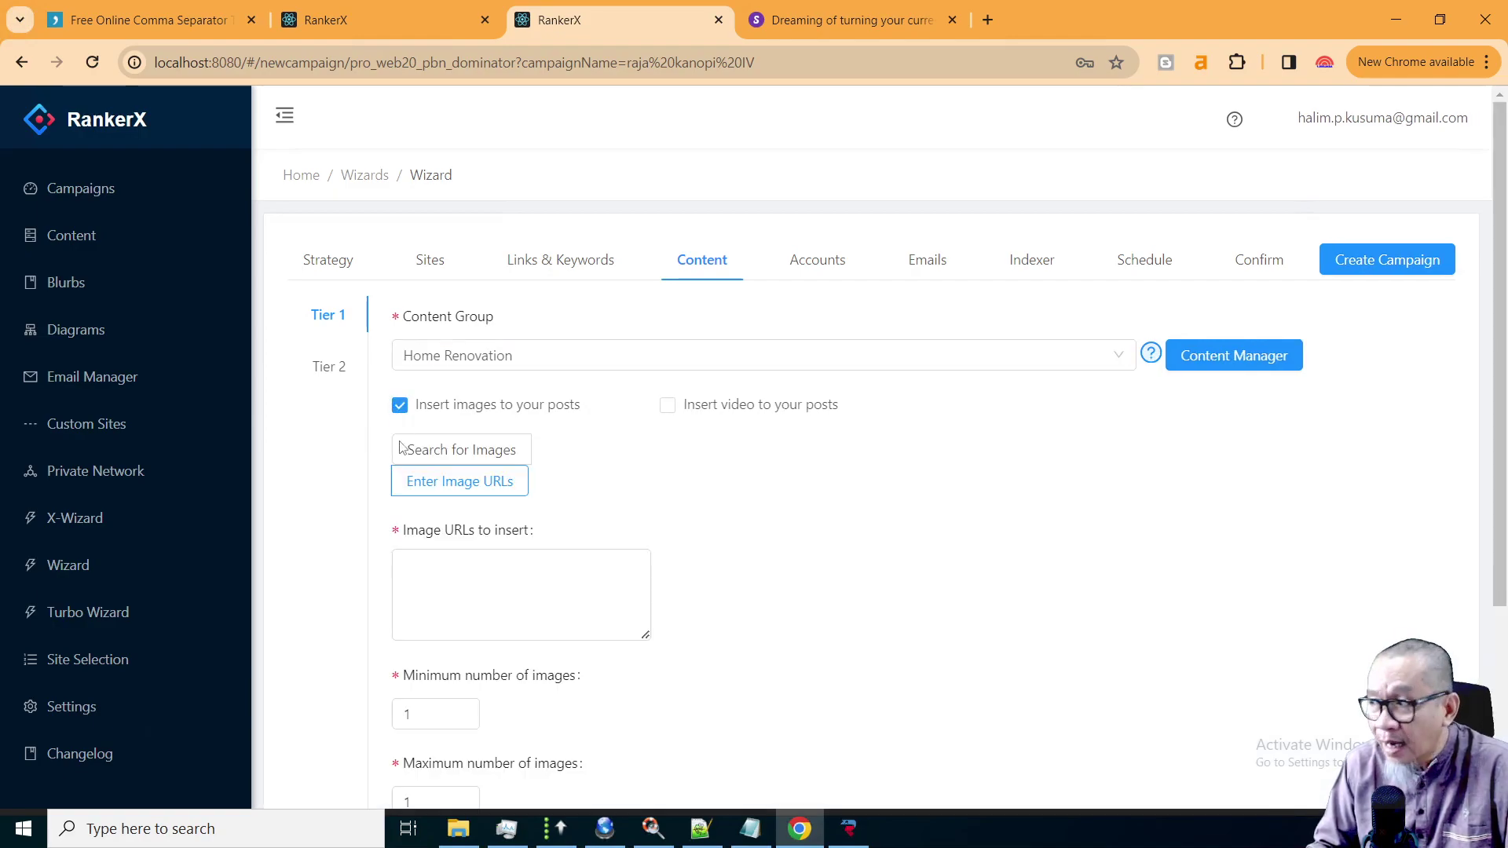
click(458, 457)
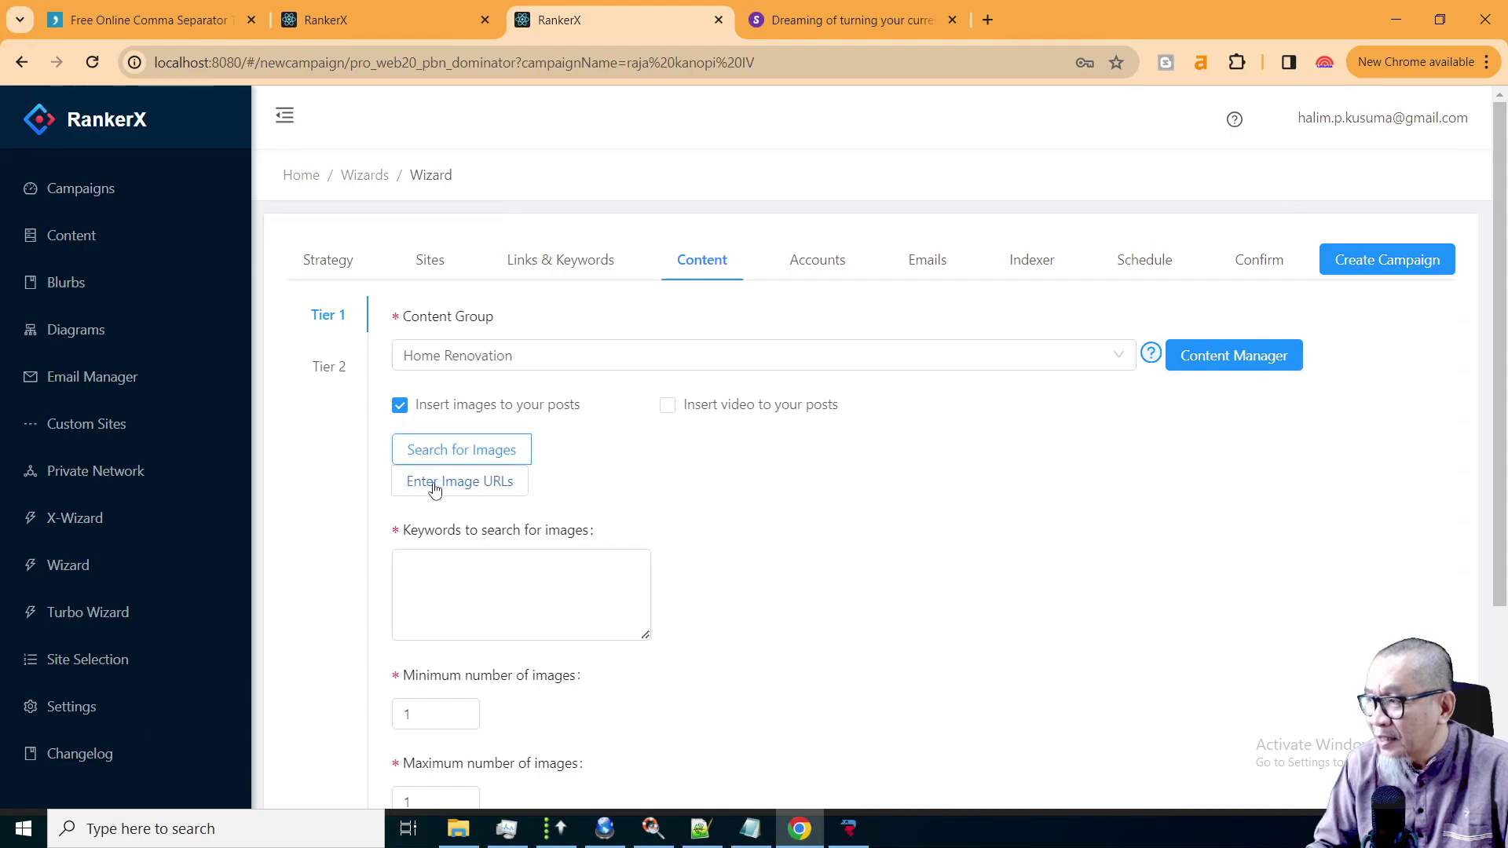
click(435, 487)
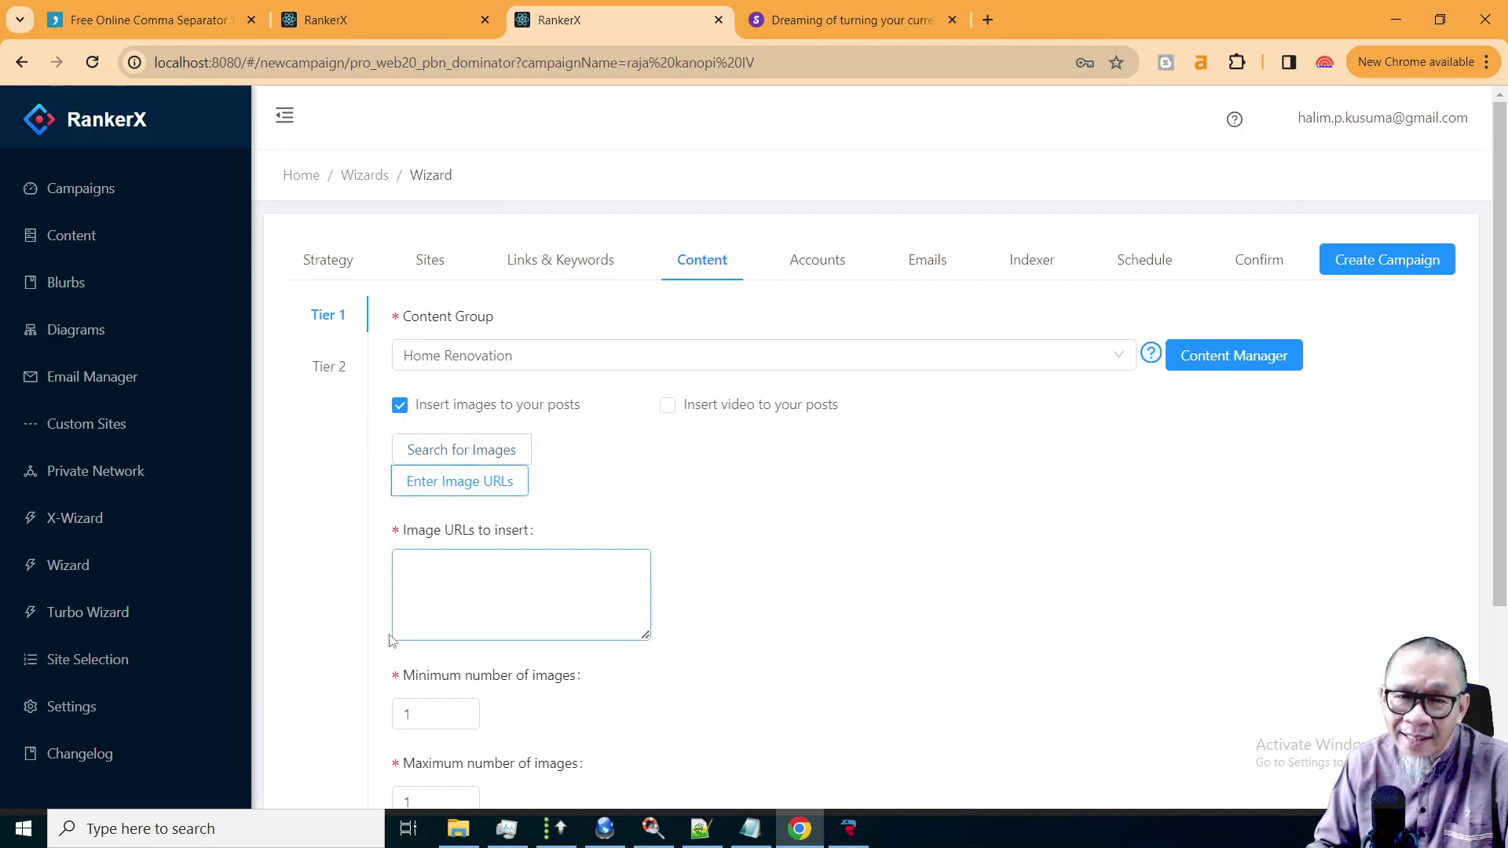
click(405, 564)
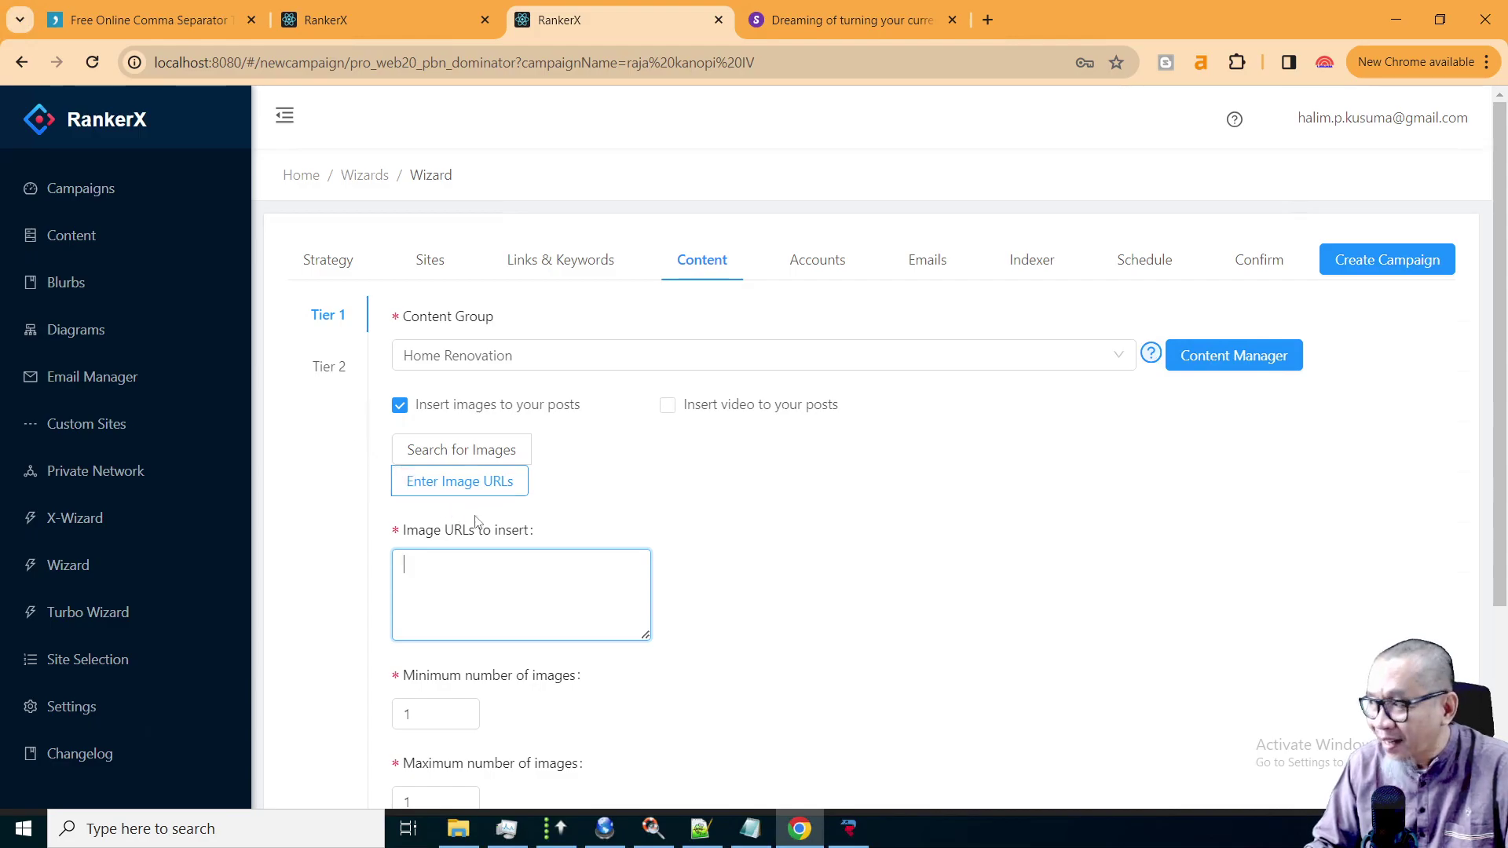
click(668, 406)
click(680, 491)
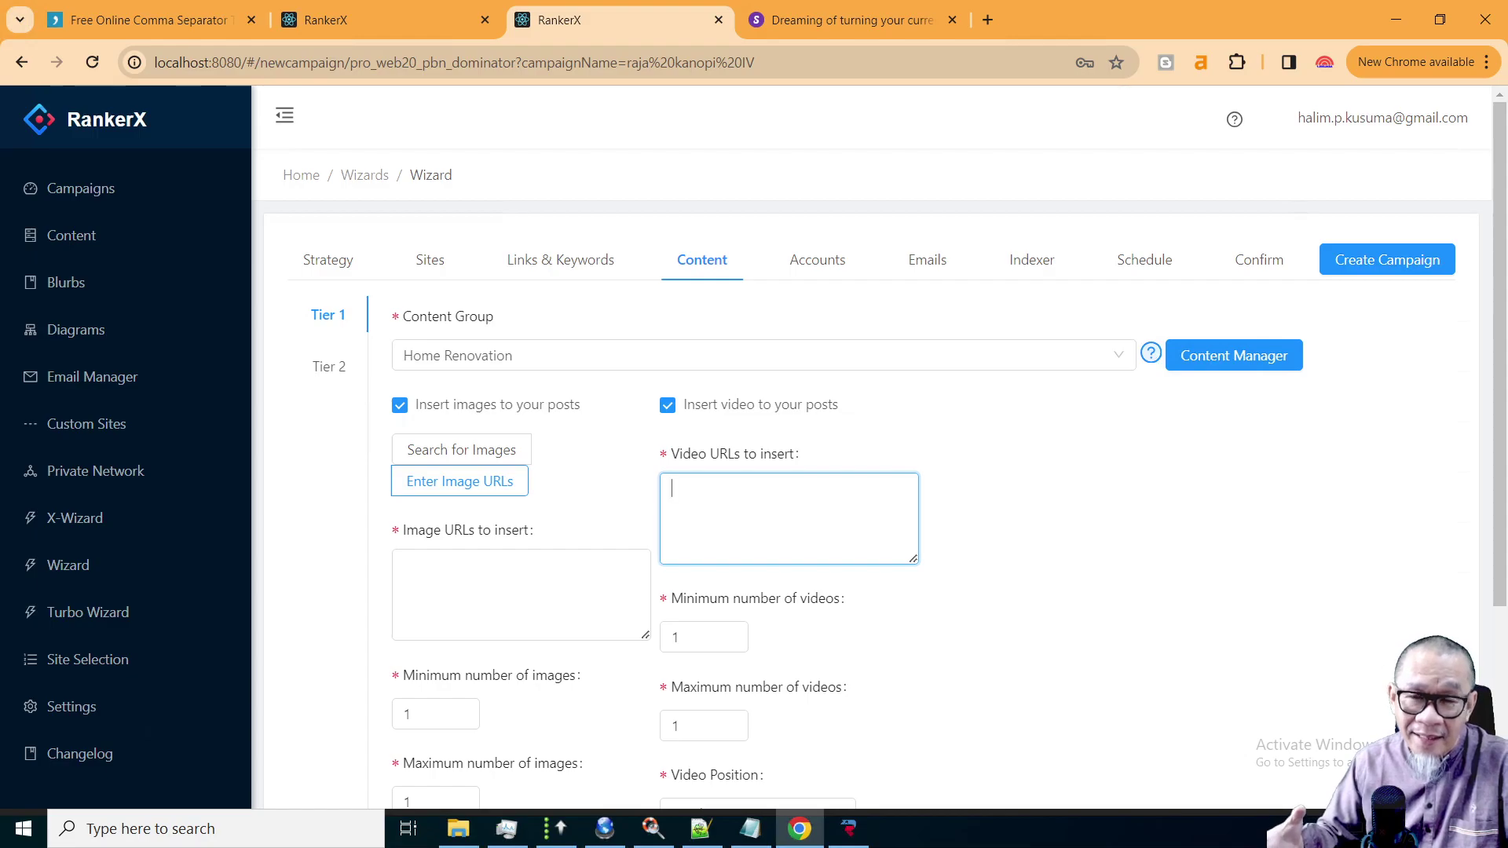
For Tier 2, choose the "Home Renovation" content group and enable inserting images and videos in the posts.
click(328, 369)
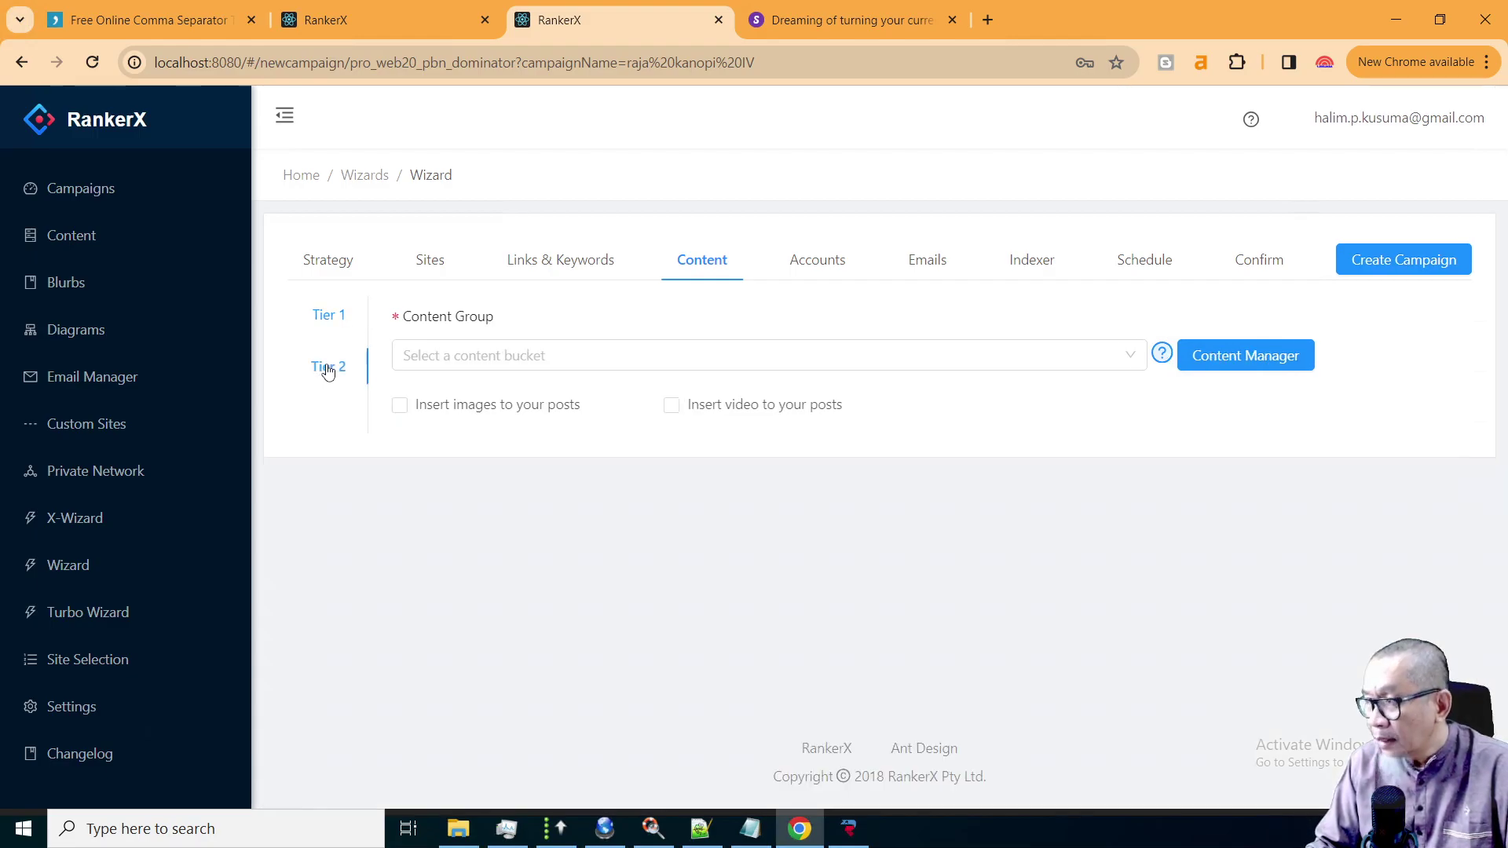
click(438, 358)
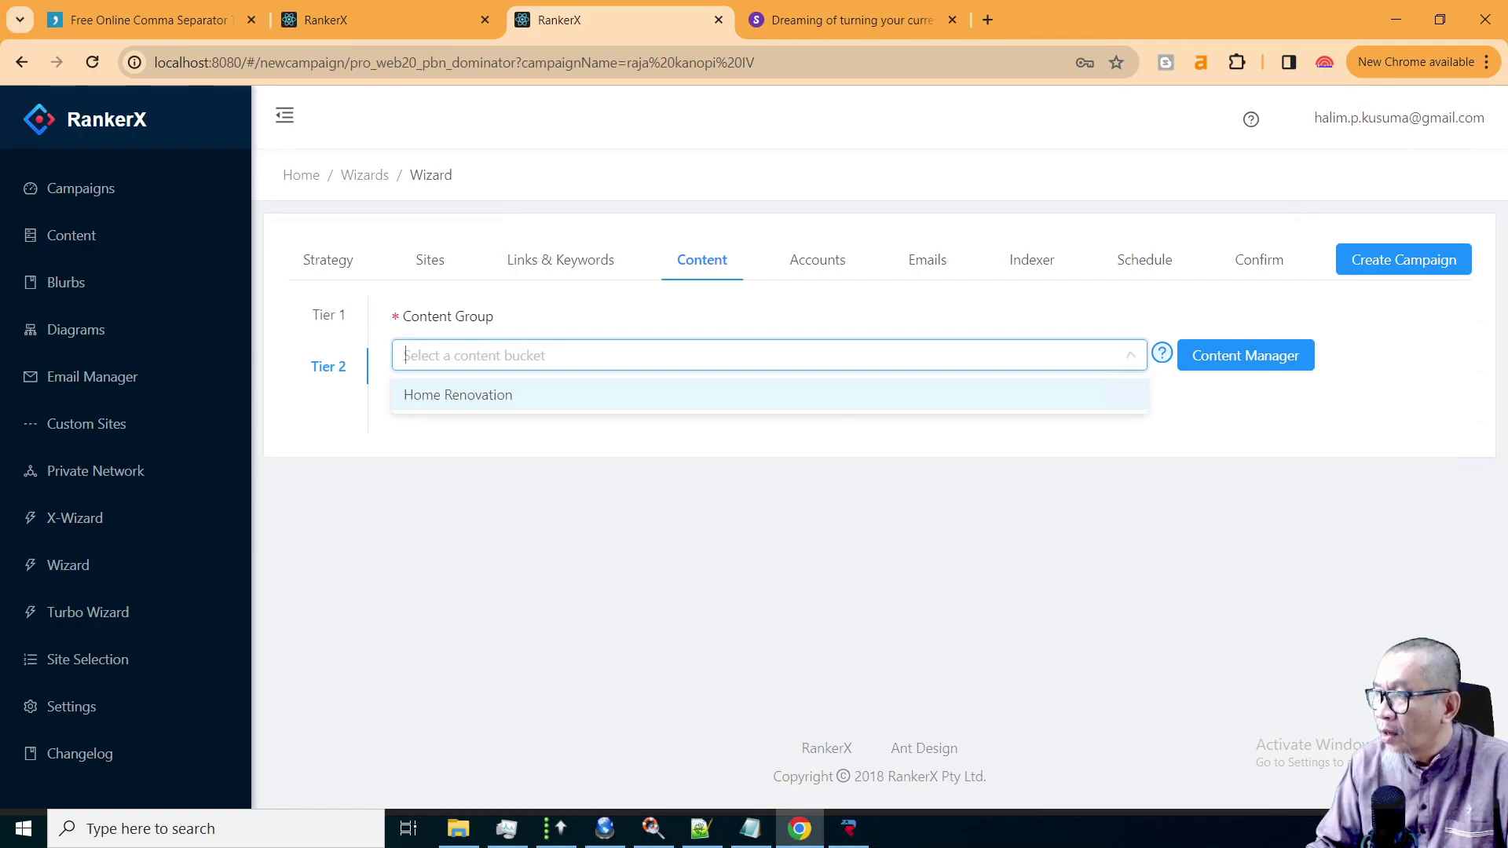
click(457, 396)
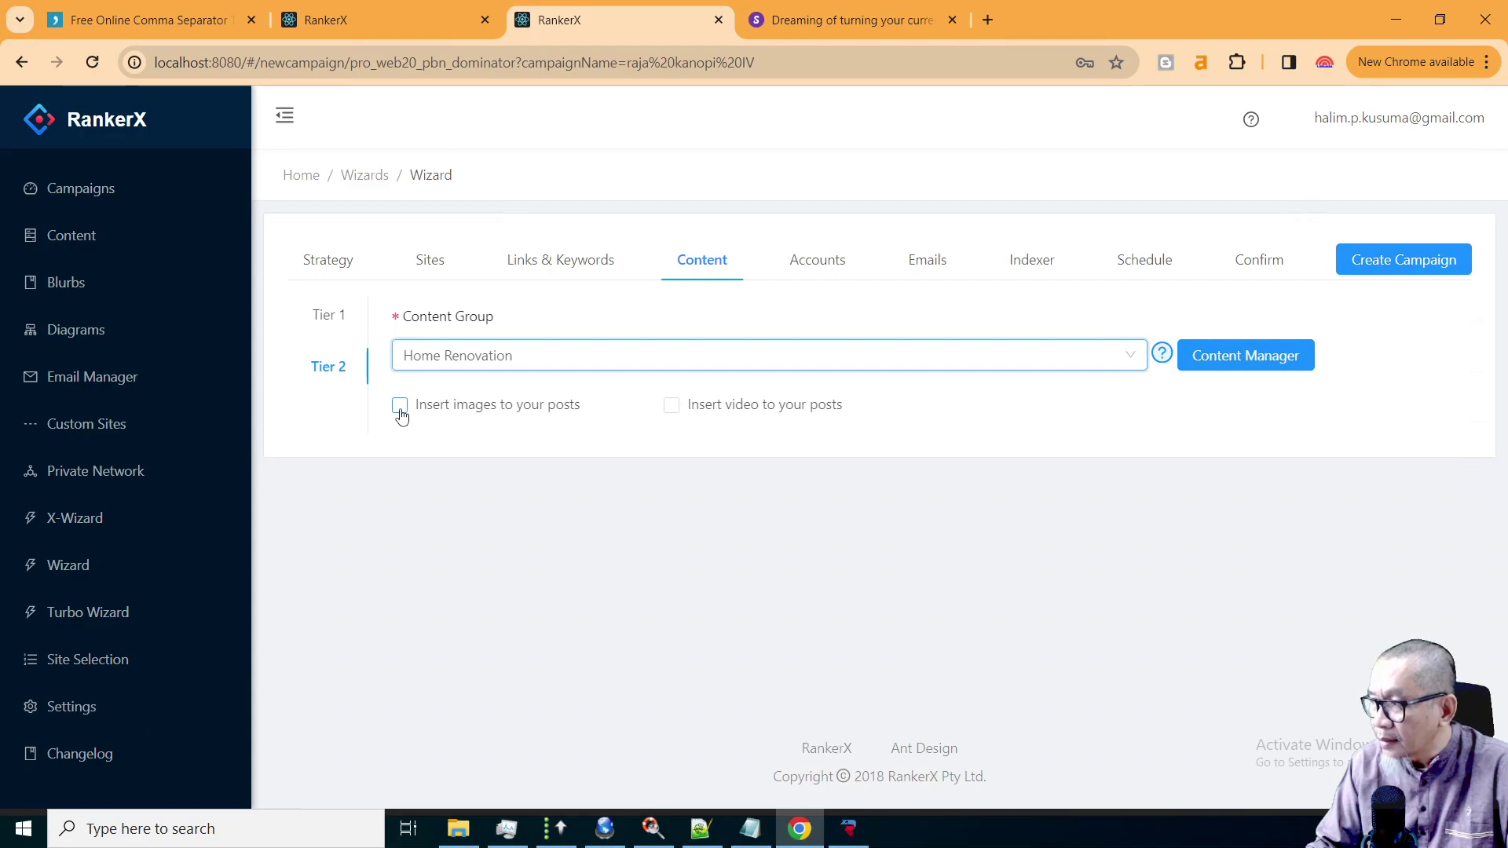
click(400, 406)
click(669, 406)
click(502, 585)
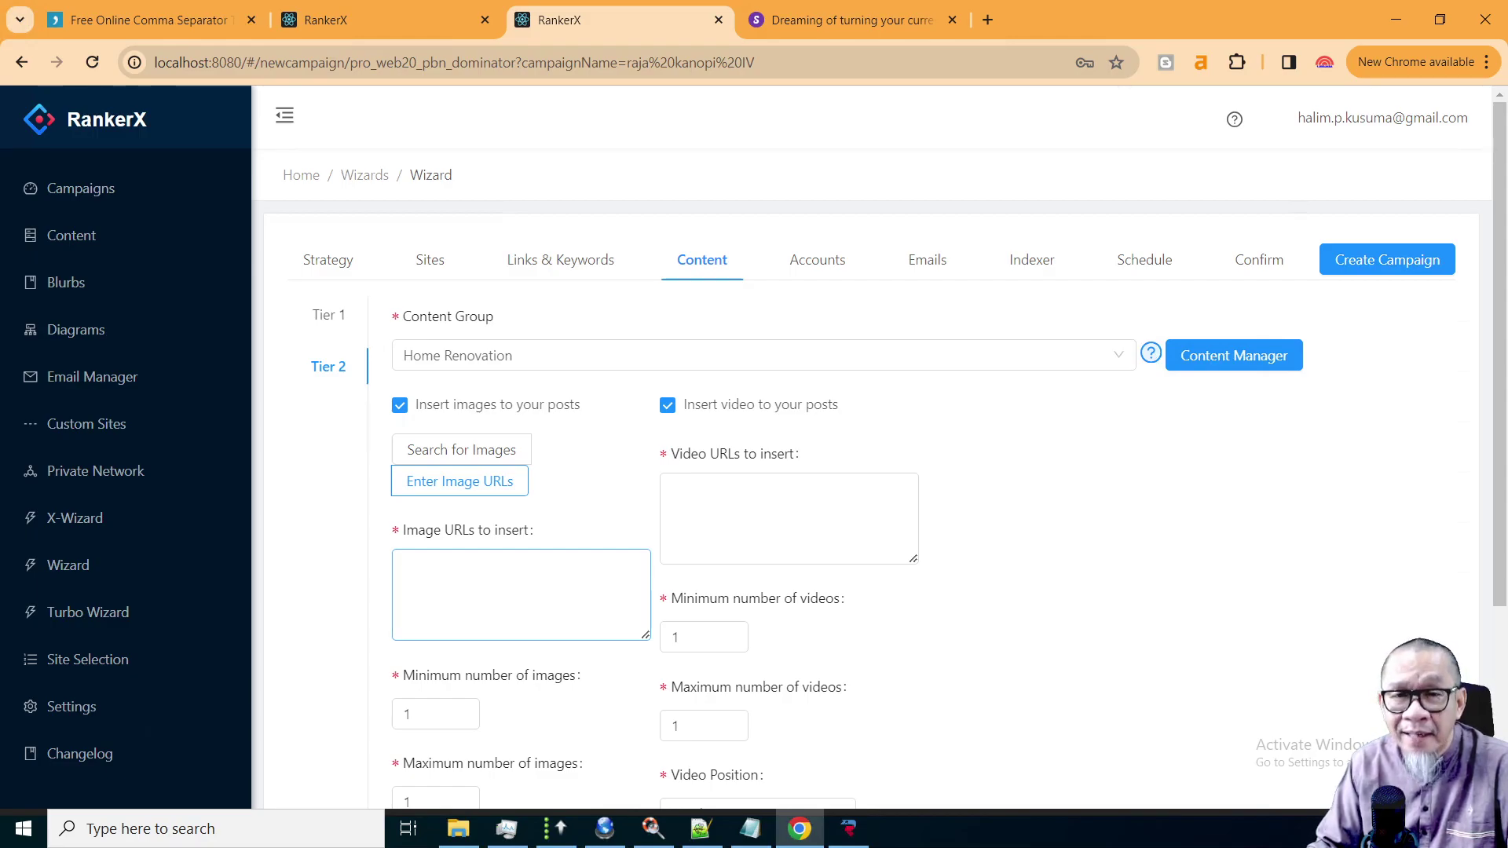
click(901, 328)
Review the campaign's account details and its email account source options.
click(822, 266)
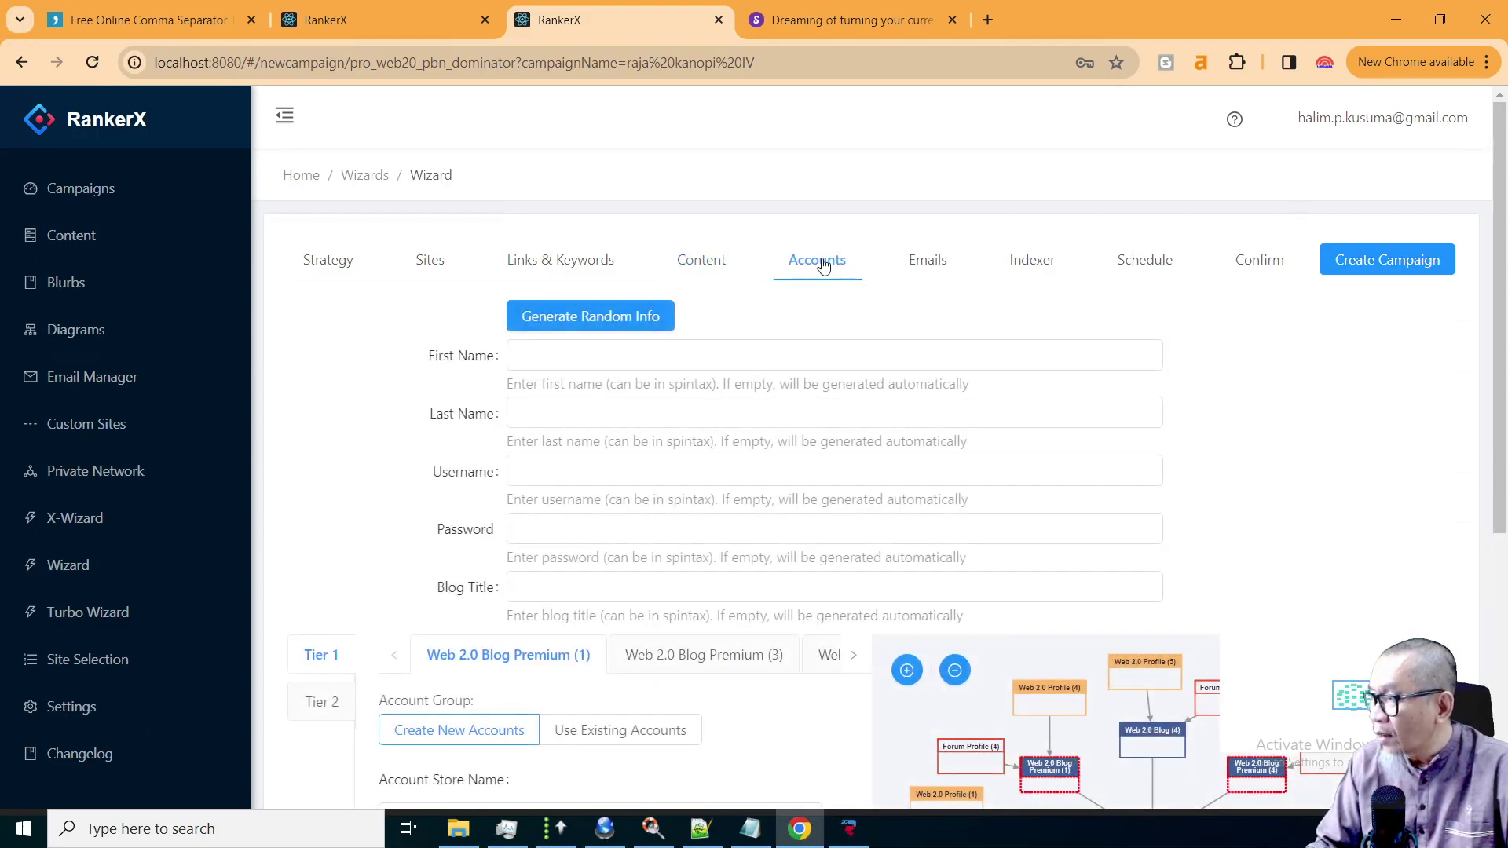
click(691, 355)
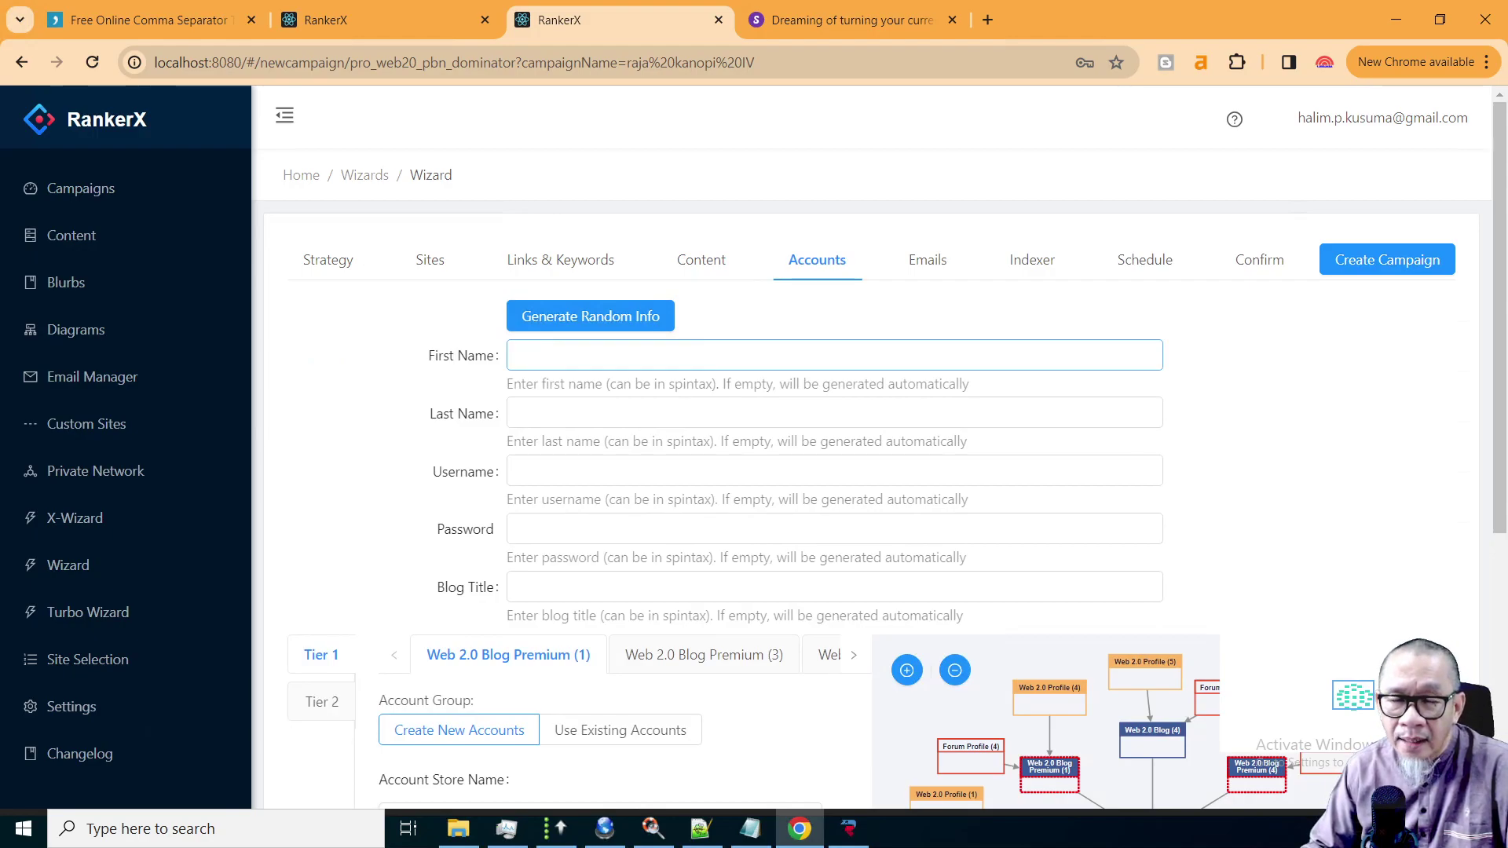
click(931, 267)
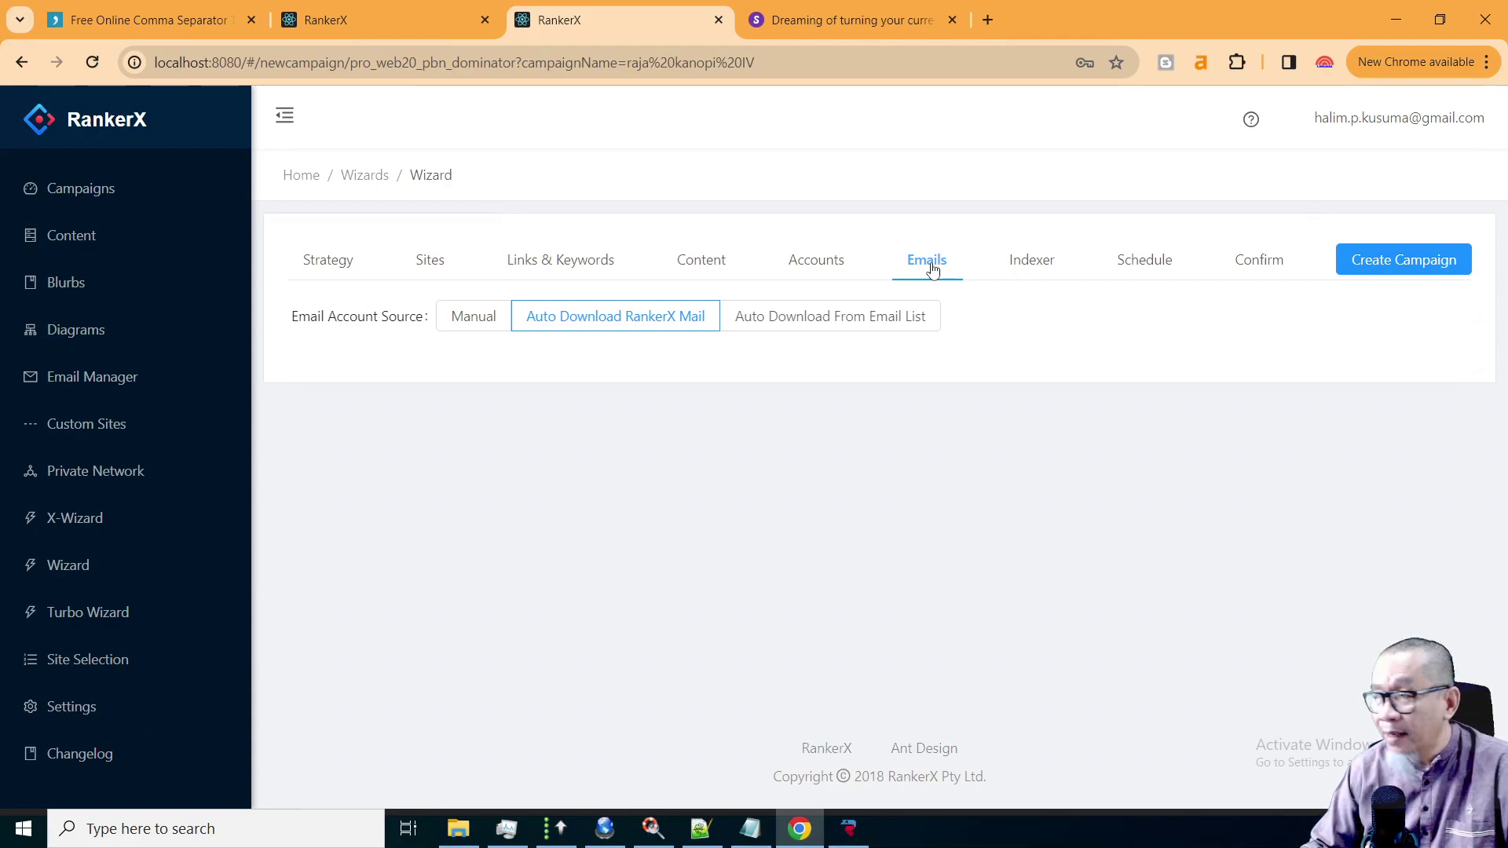
Check the campaign's indexer options and the indexing services' API key fields in the RankerX settings in a separate browser tab.
click(1045, 268)
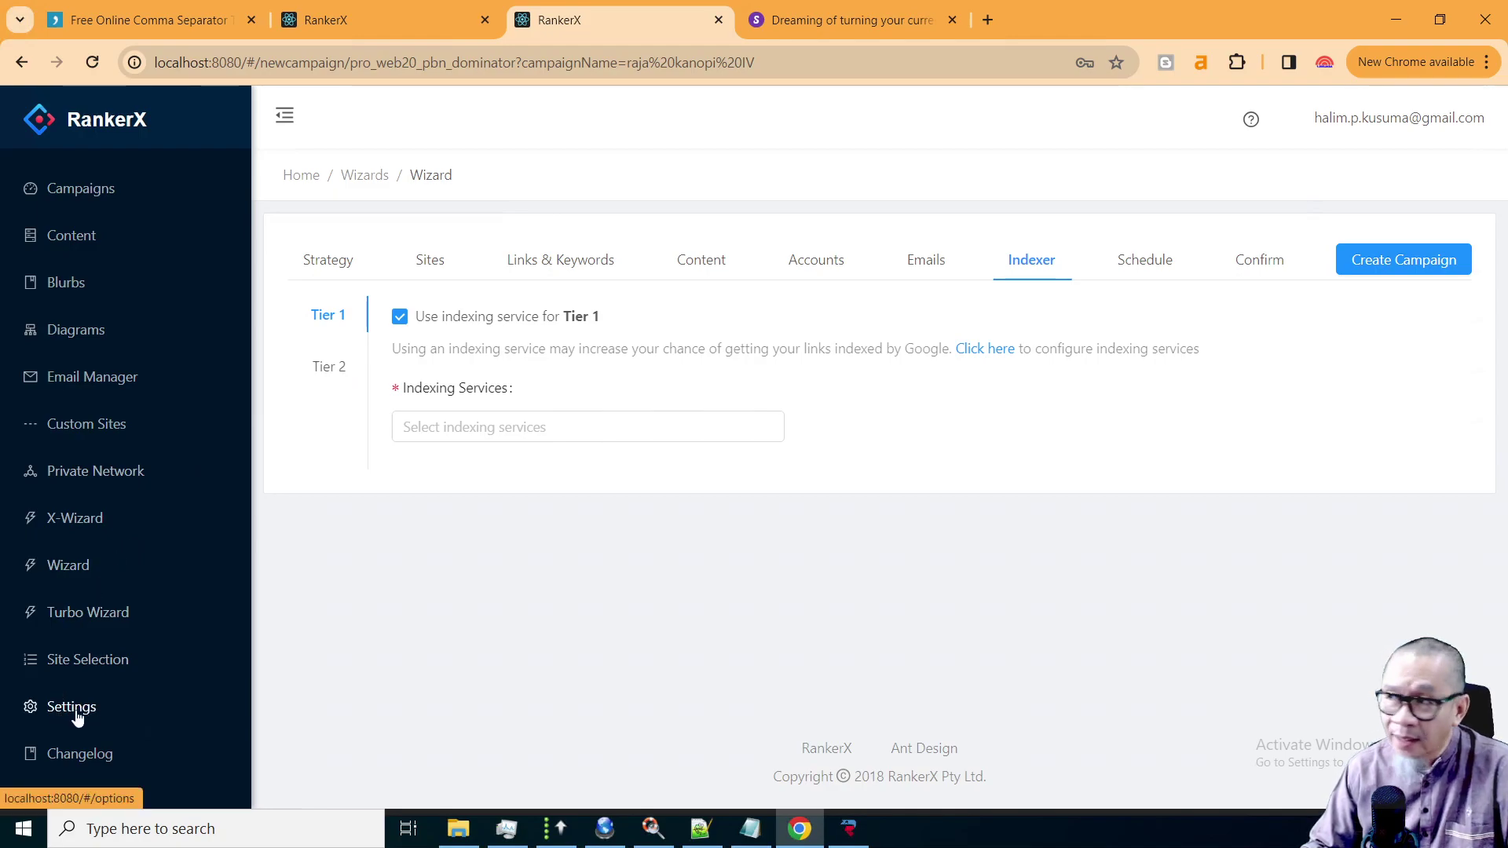
click(407, 17)
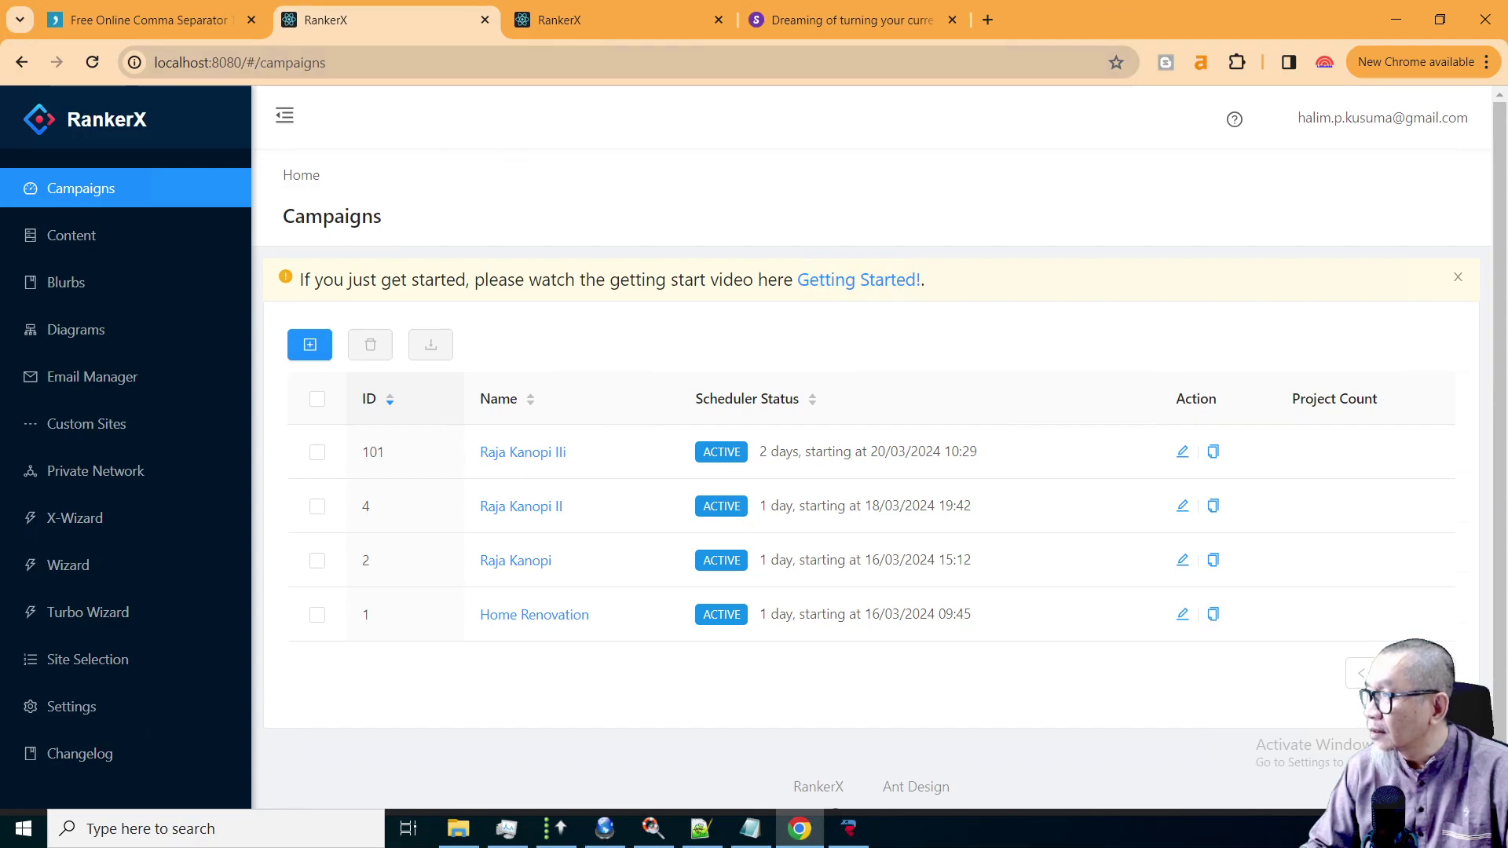
click(69, 710)
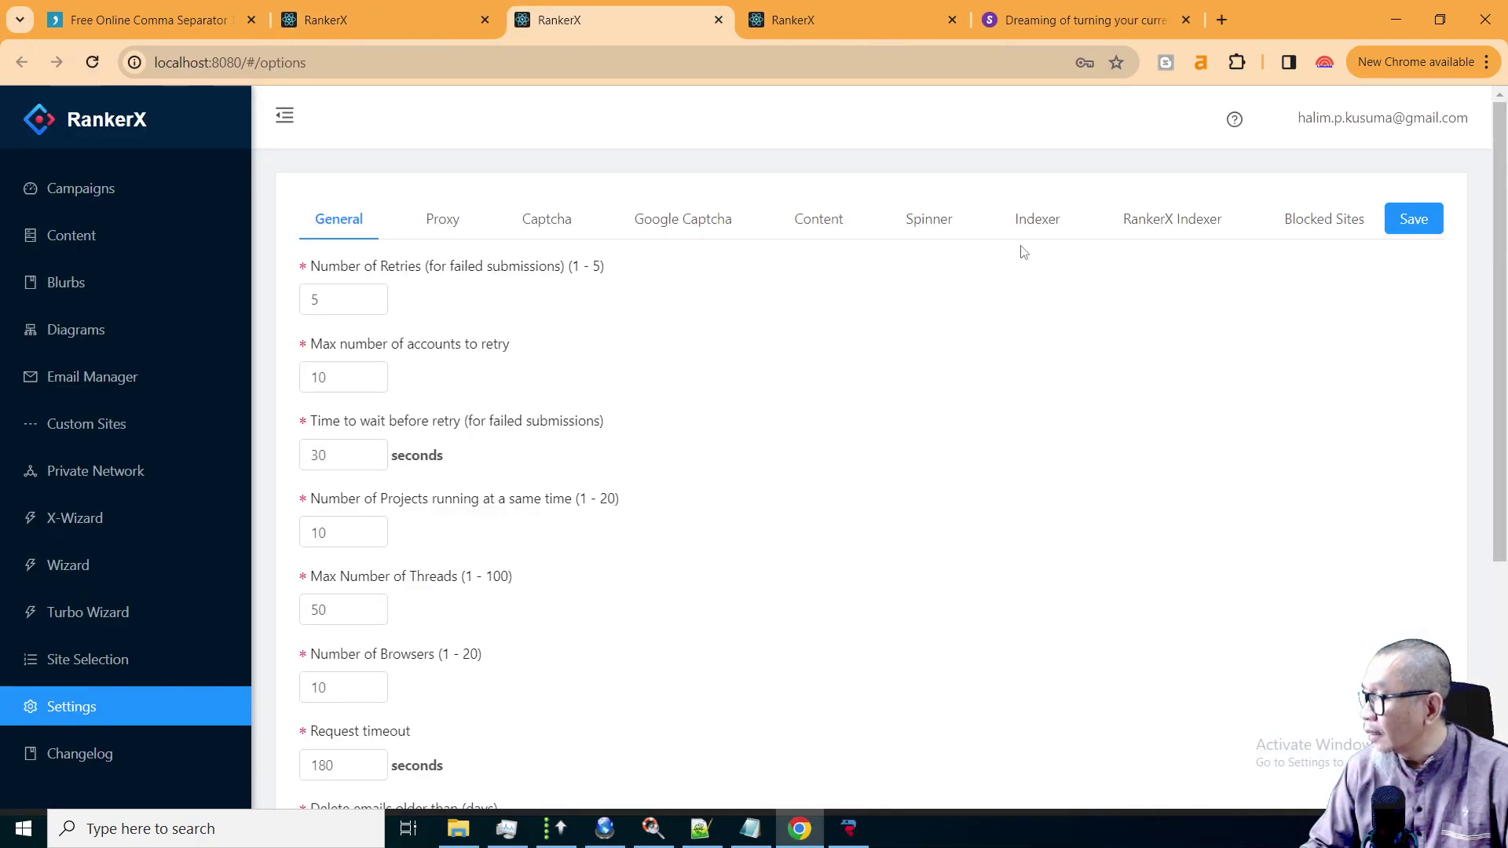
click(1048, 226)
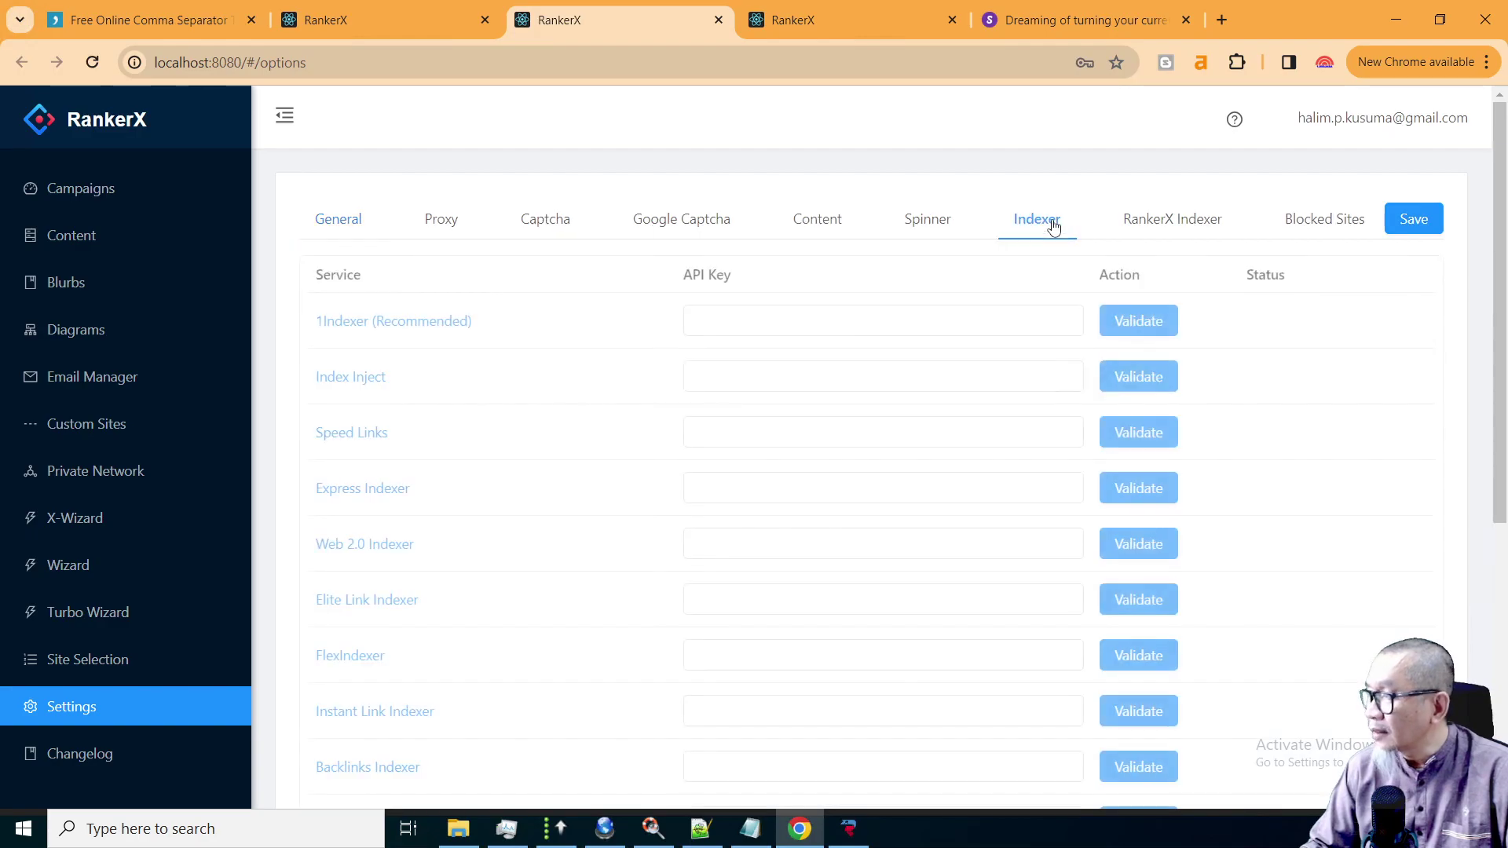
click(817, 323)
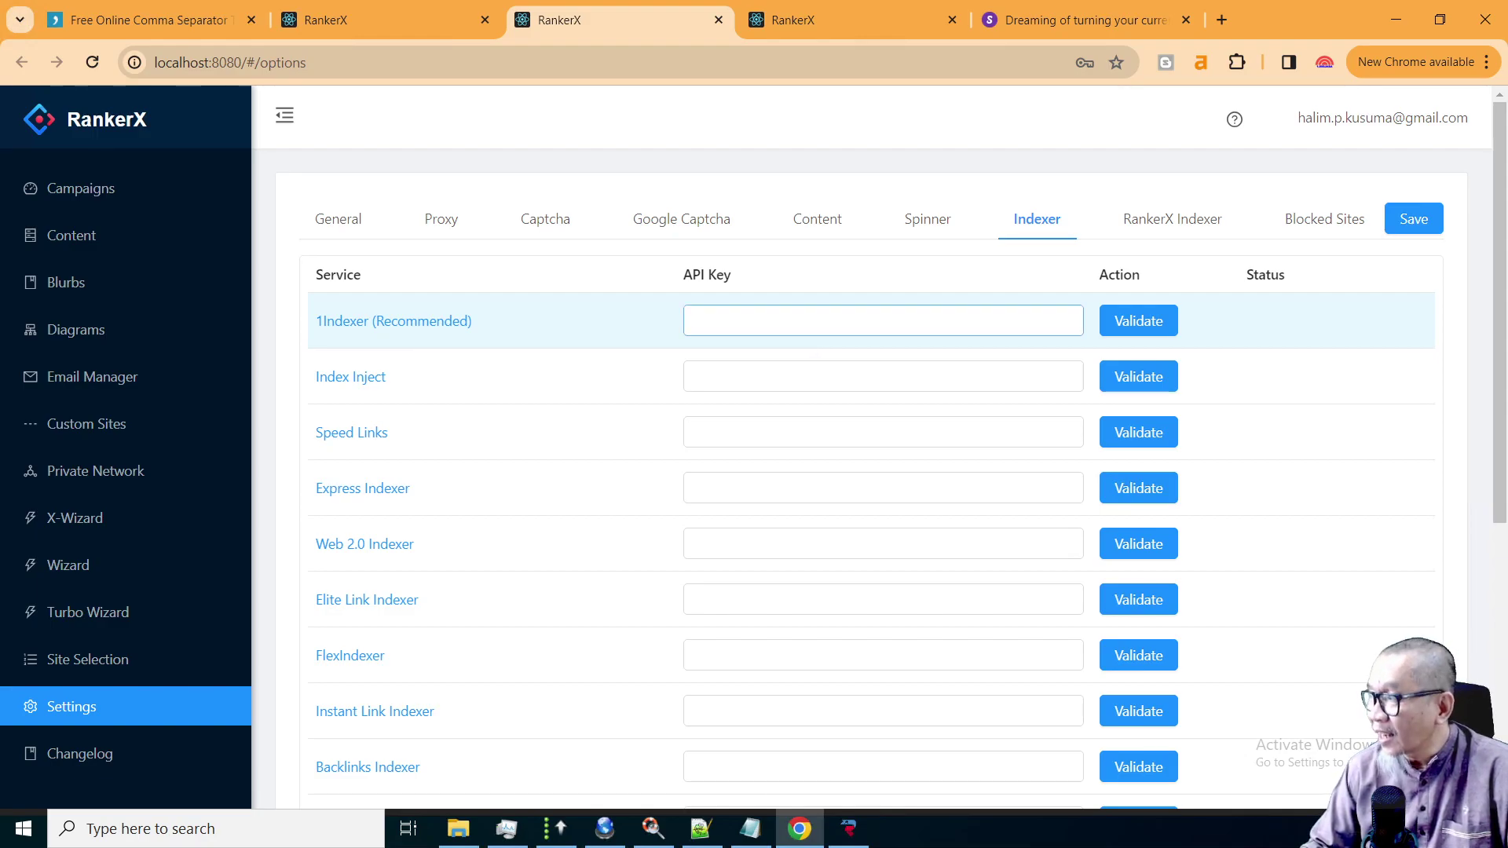
Back in the campaign wizard, turn off the indexing service for Tier 1 and Tier 2.
click(846, 20)
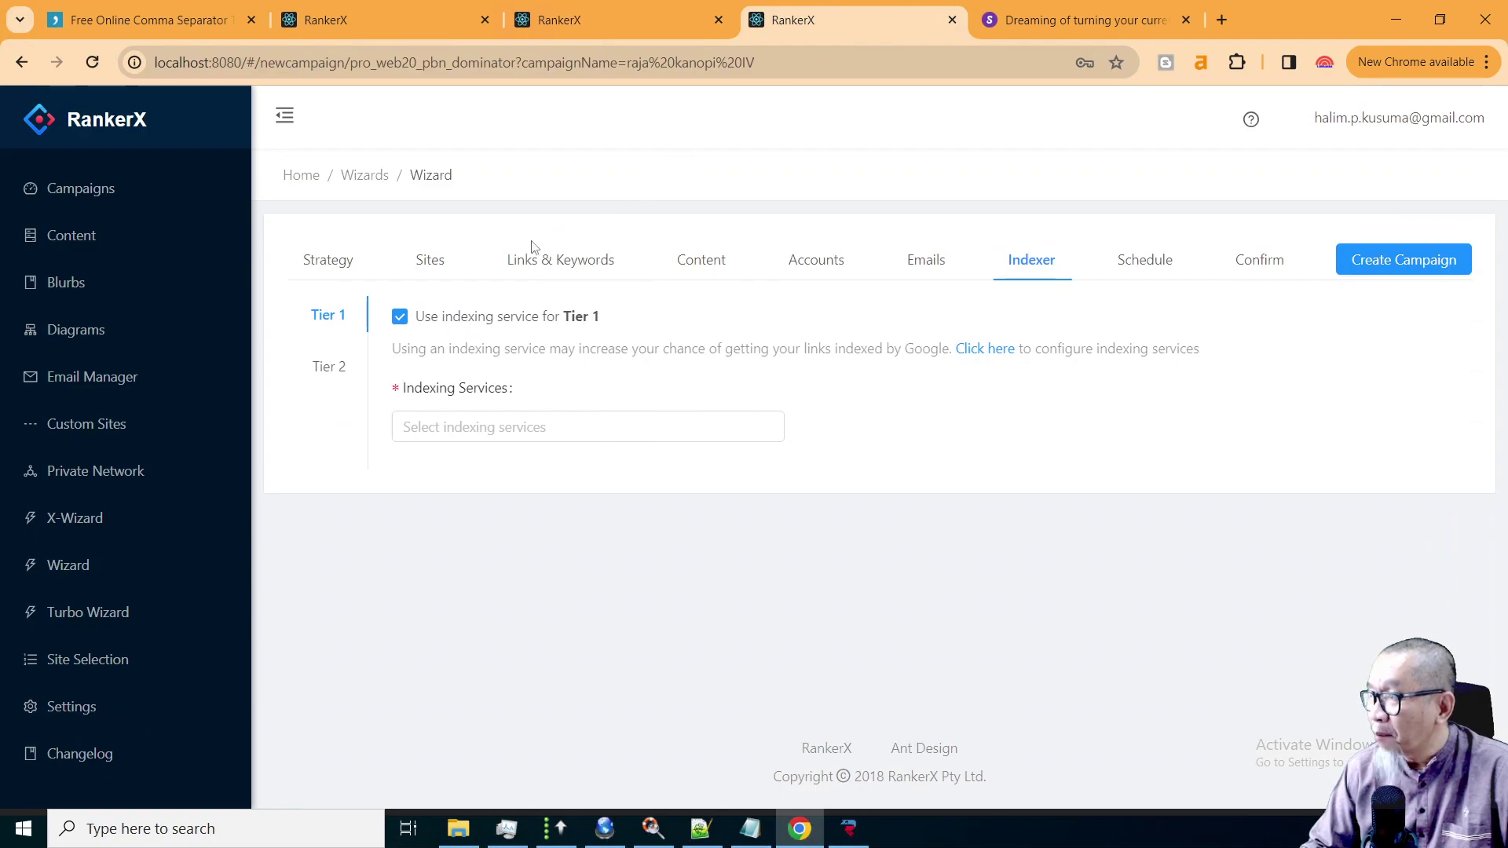
click(399, 317)
click(328, 368)
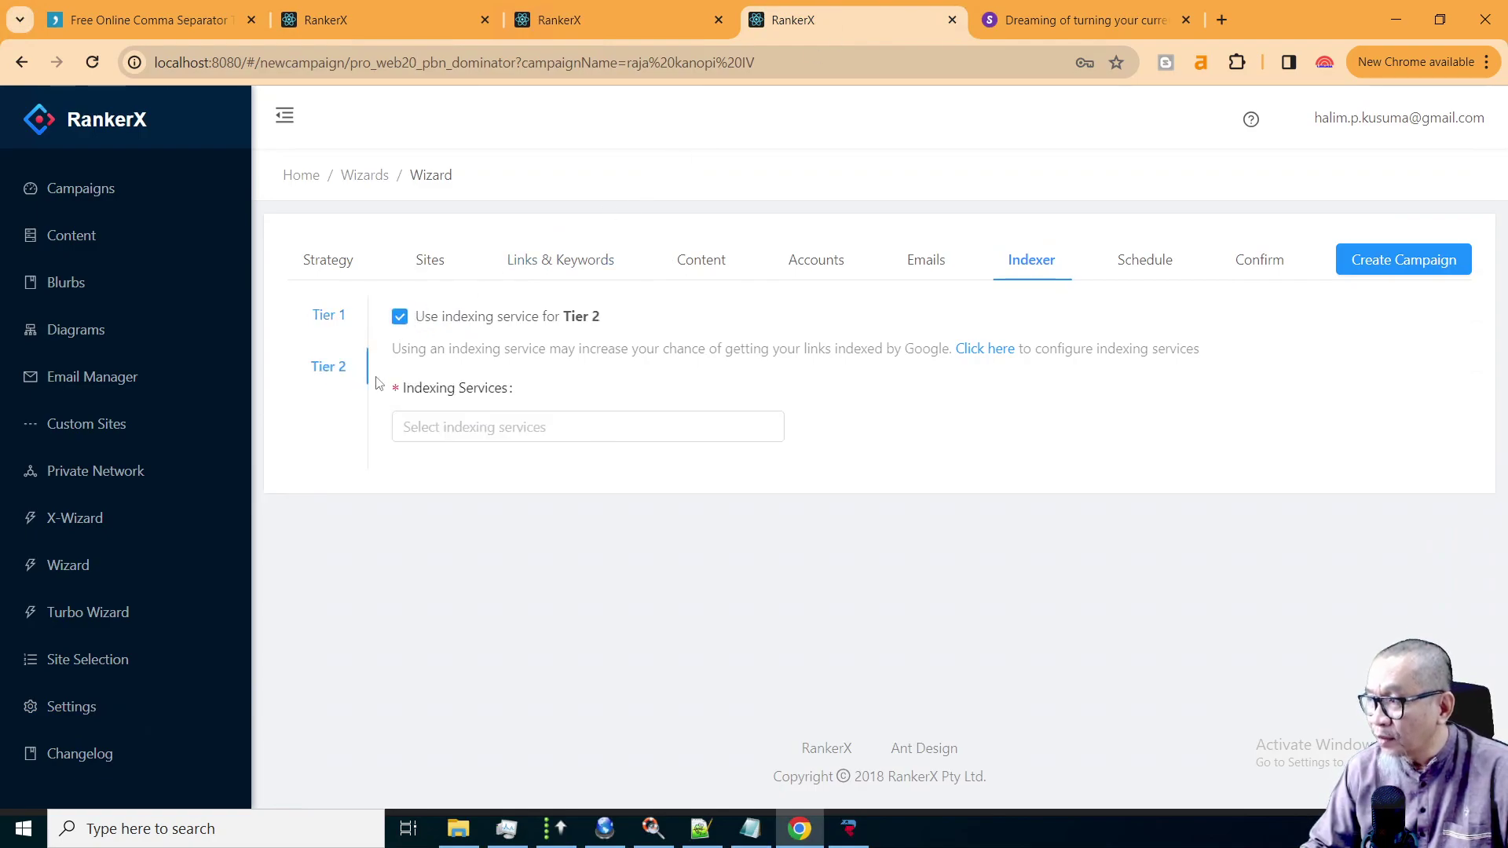
click(400, 317)
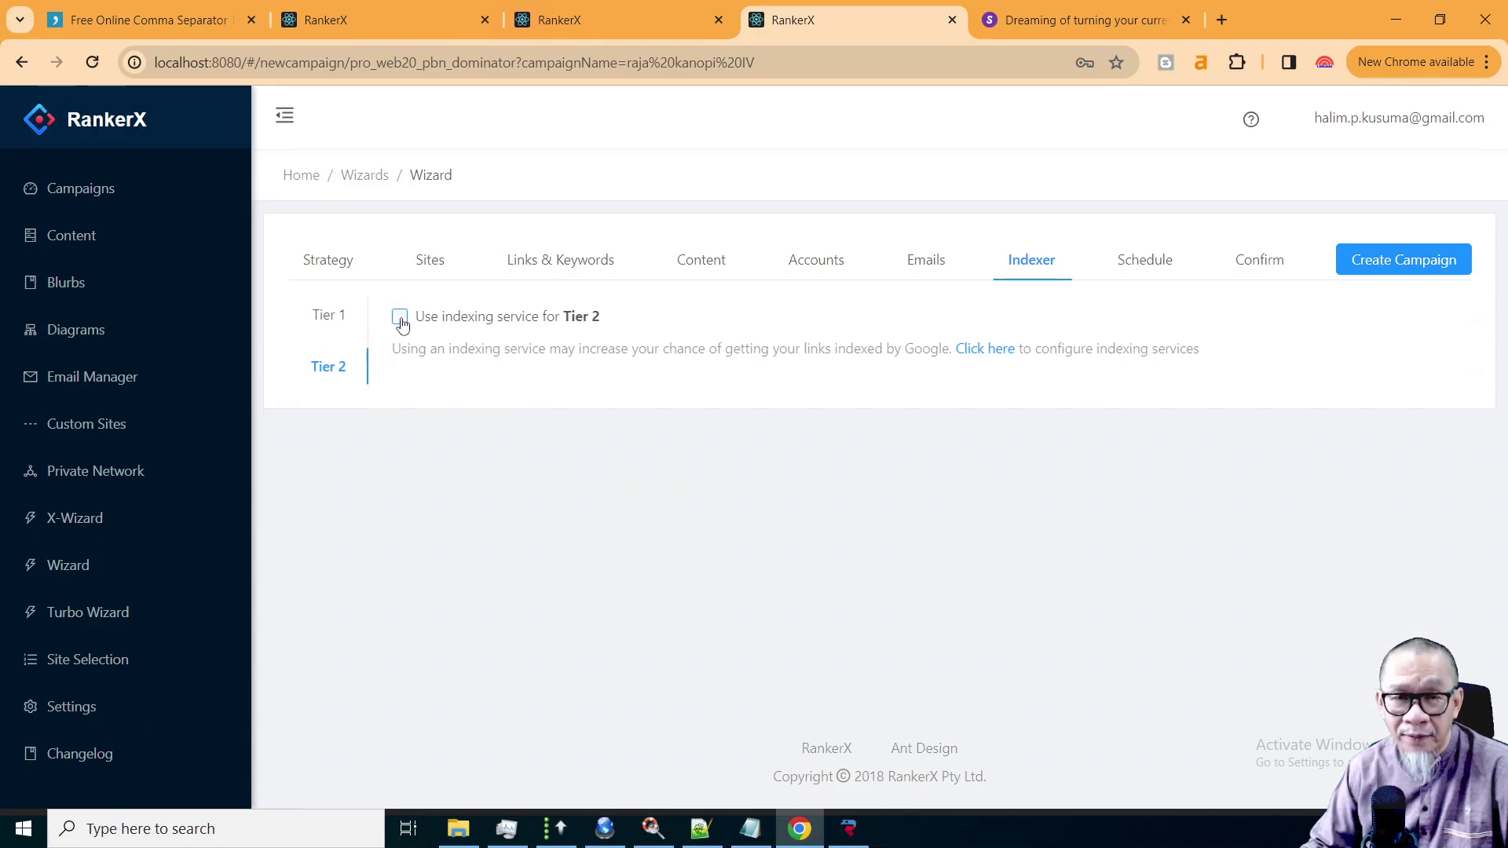
Schedule the campaign to start on 2024-03-21 at 16:05 with a duration of 2 days, and check its name on the confirmation page.
click(1146, 267)
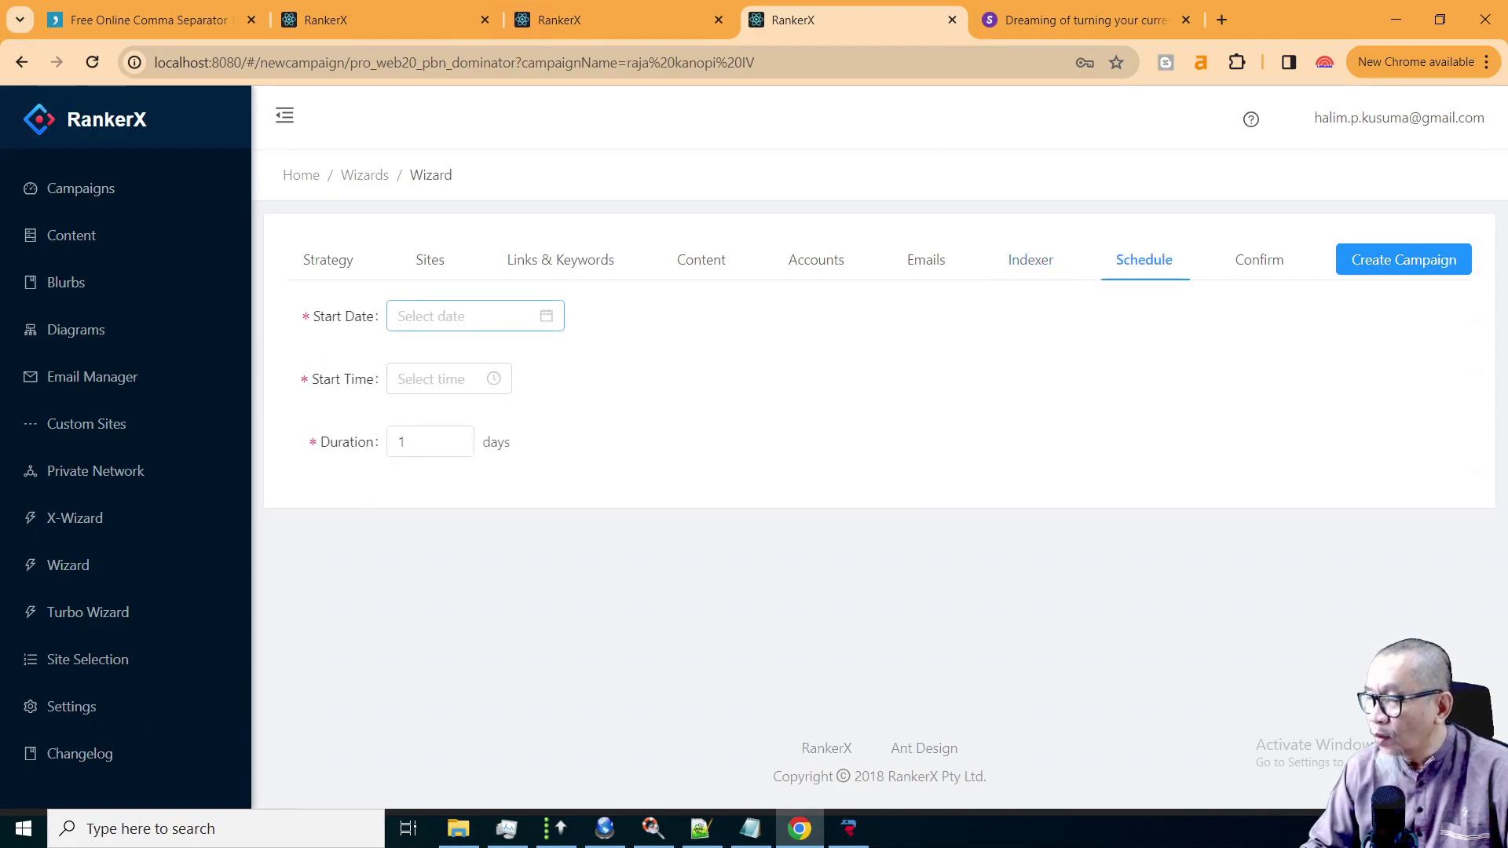
click(464, 316)
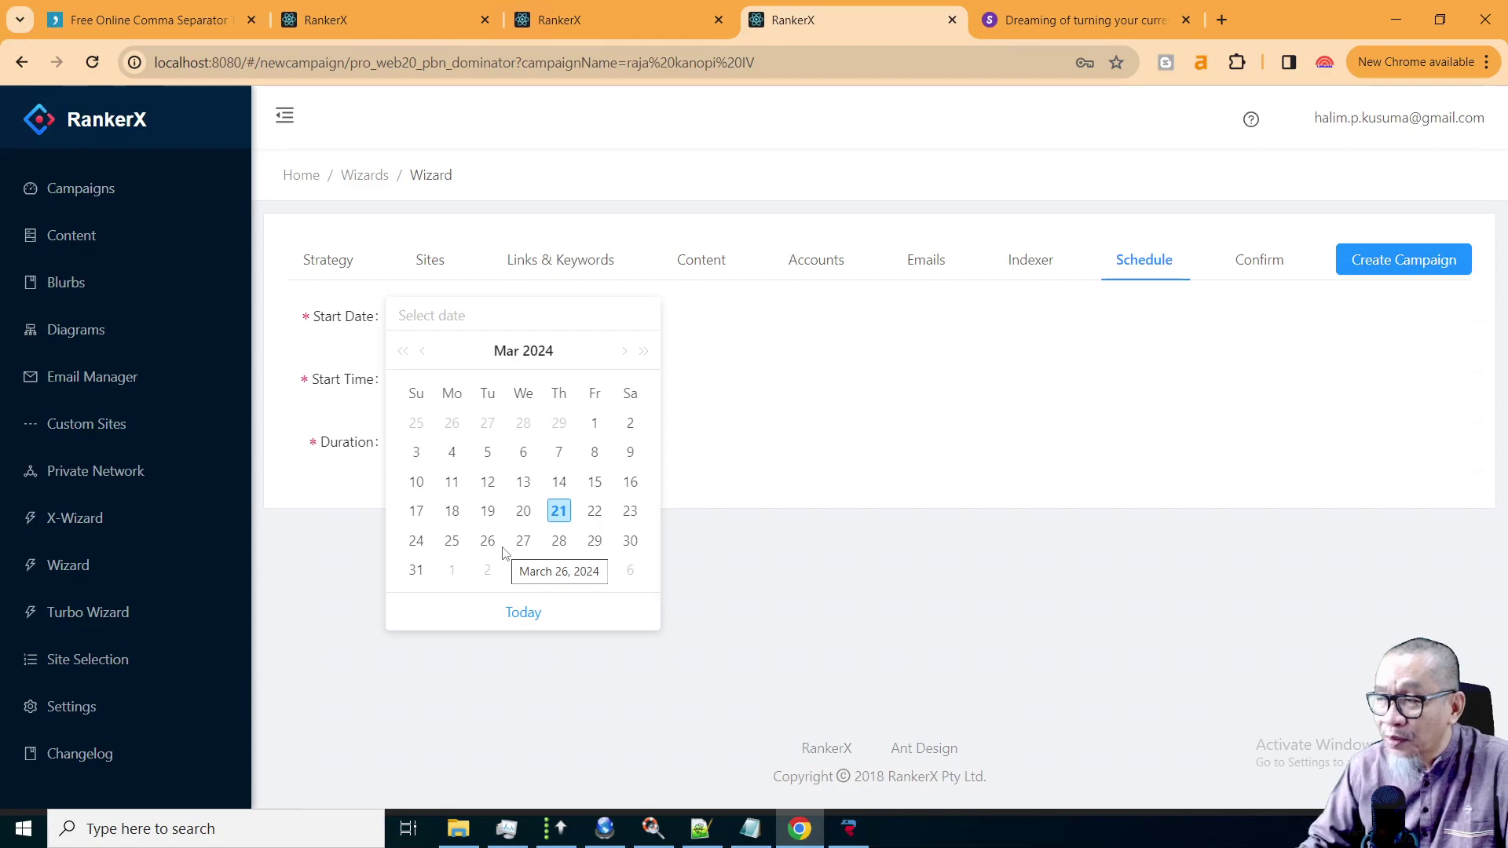
click(559, 512)
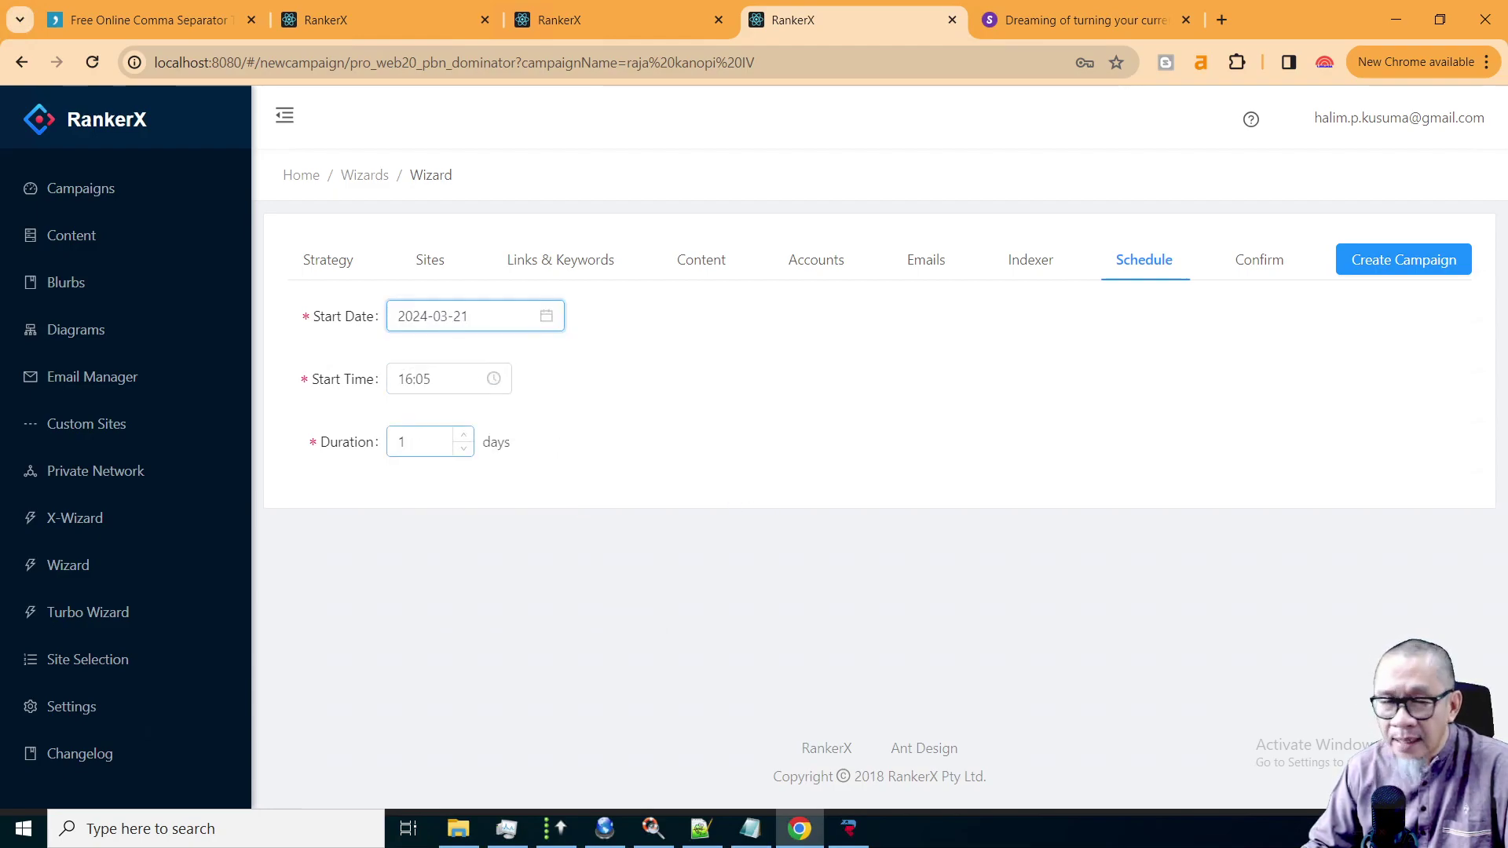
double_click(388, 445)
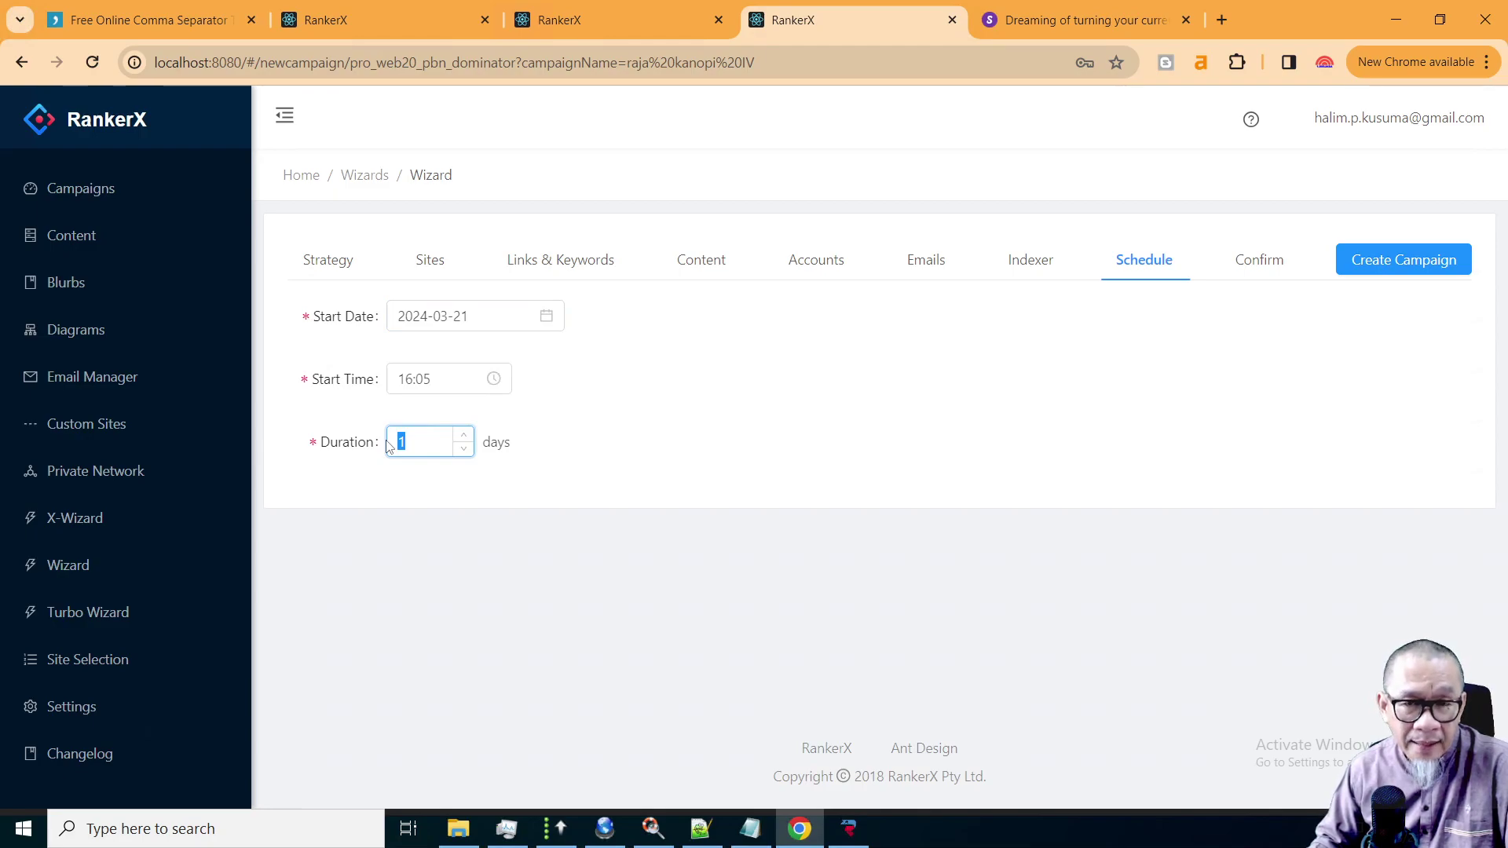
text(2)
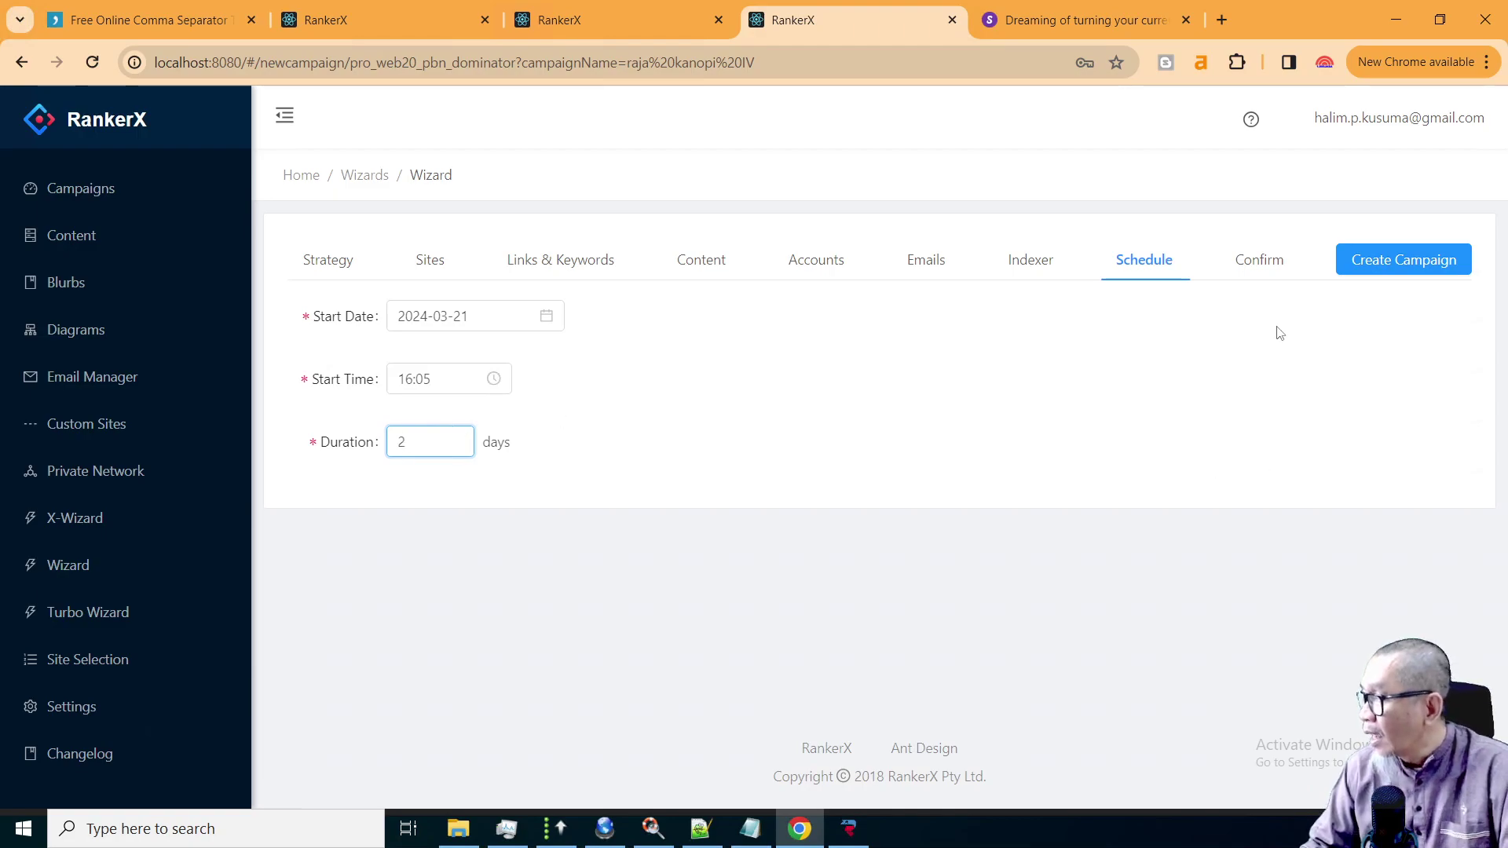
click(1262, 263)
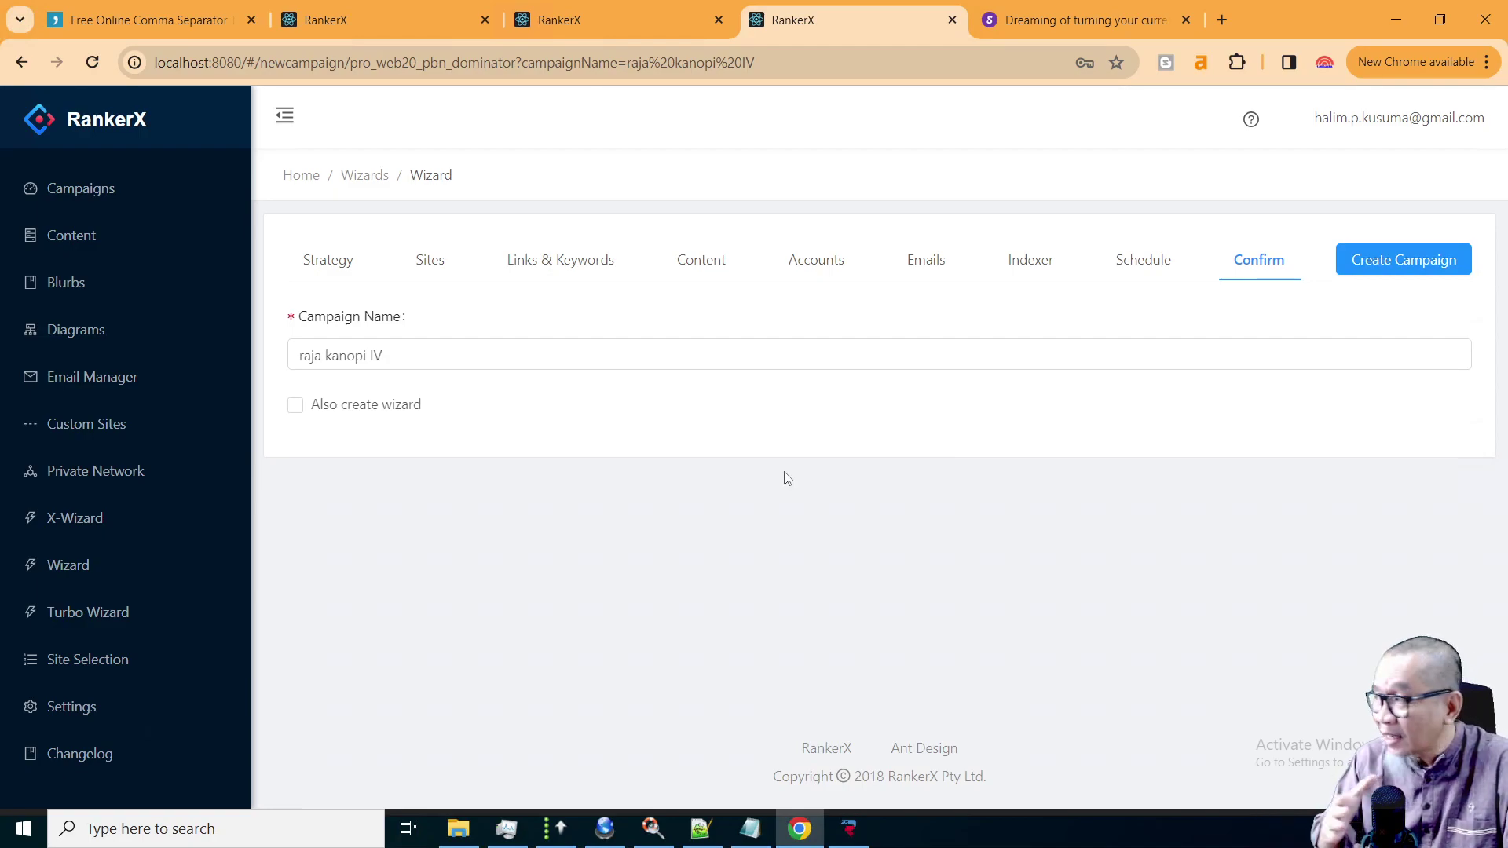
click(627, 355)
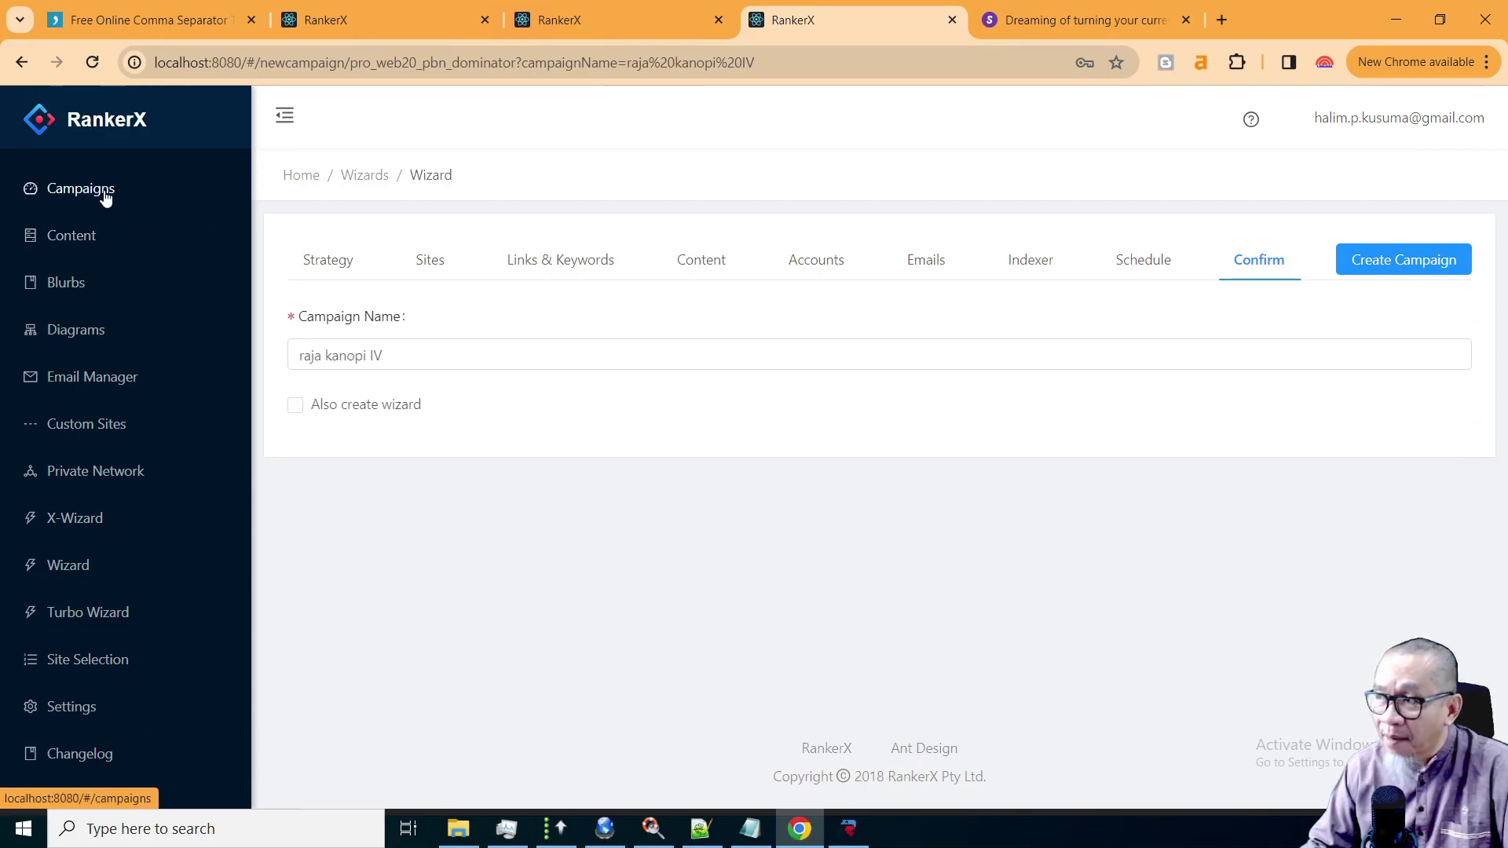
Open the existing campaign "Raja Kanopi IIi" and look through its list of Tier 1 and Tier 2 backlink sets.
click(106, 197)
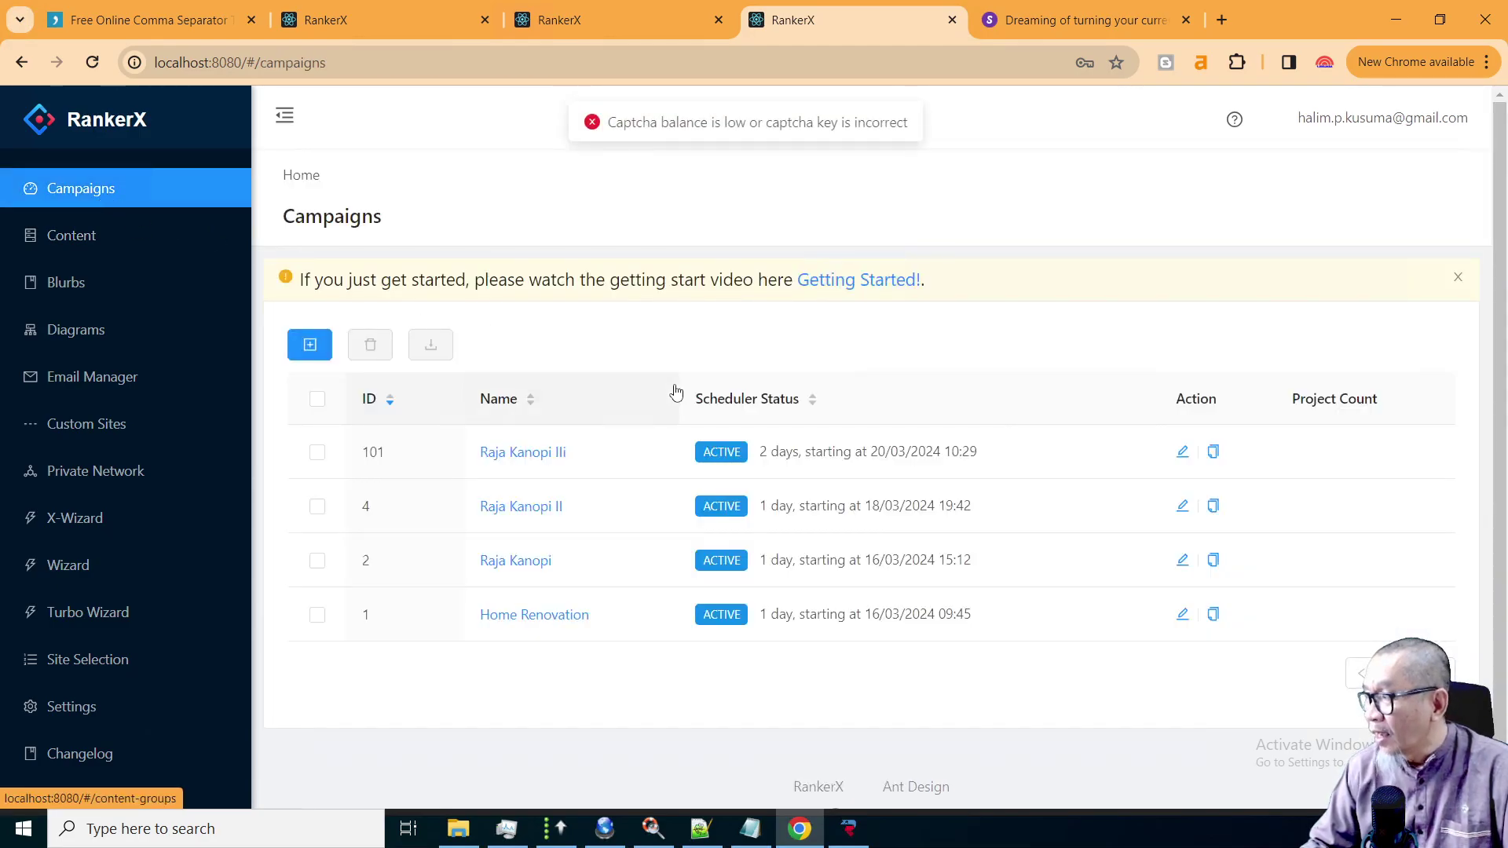
click(503, 461)
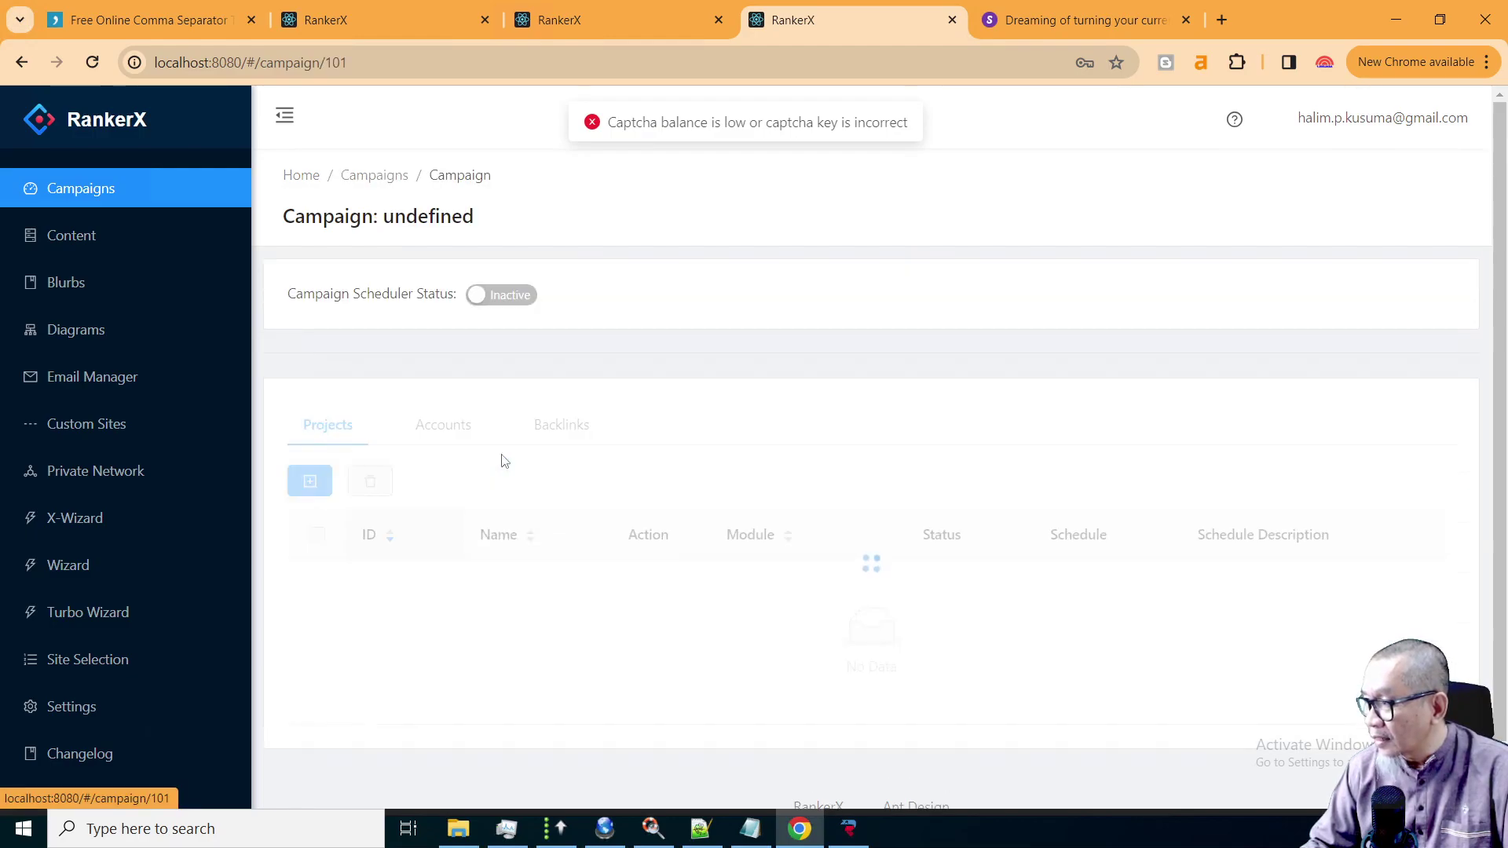
click(557, 433)
scroll(557, 433, down, 6)
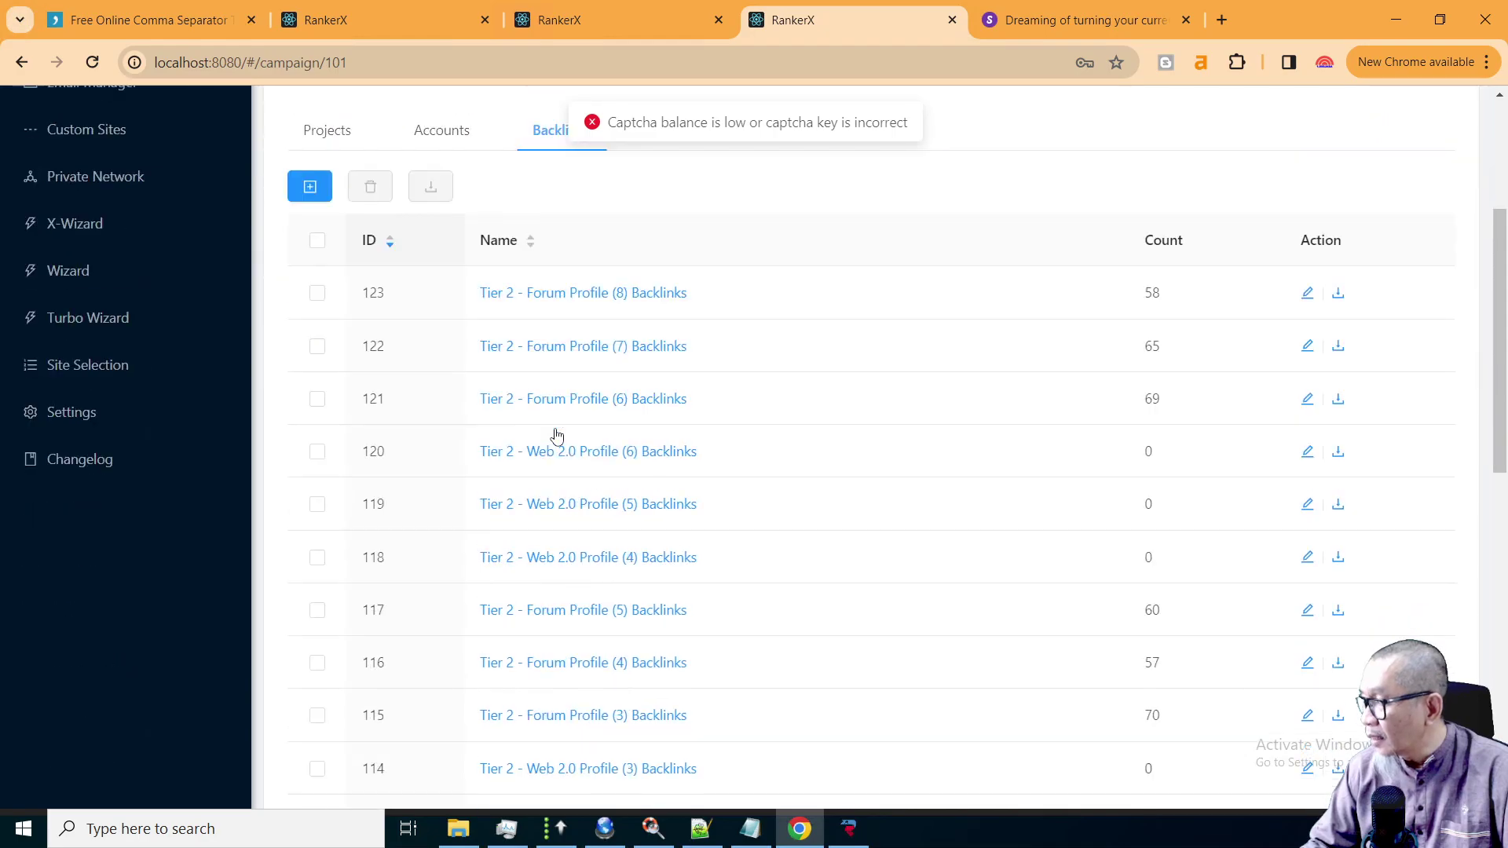
scroll(523, 459, down, 8)
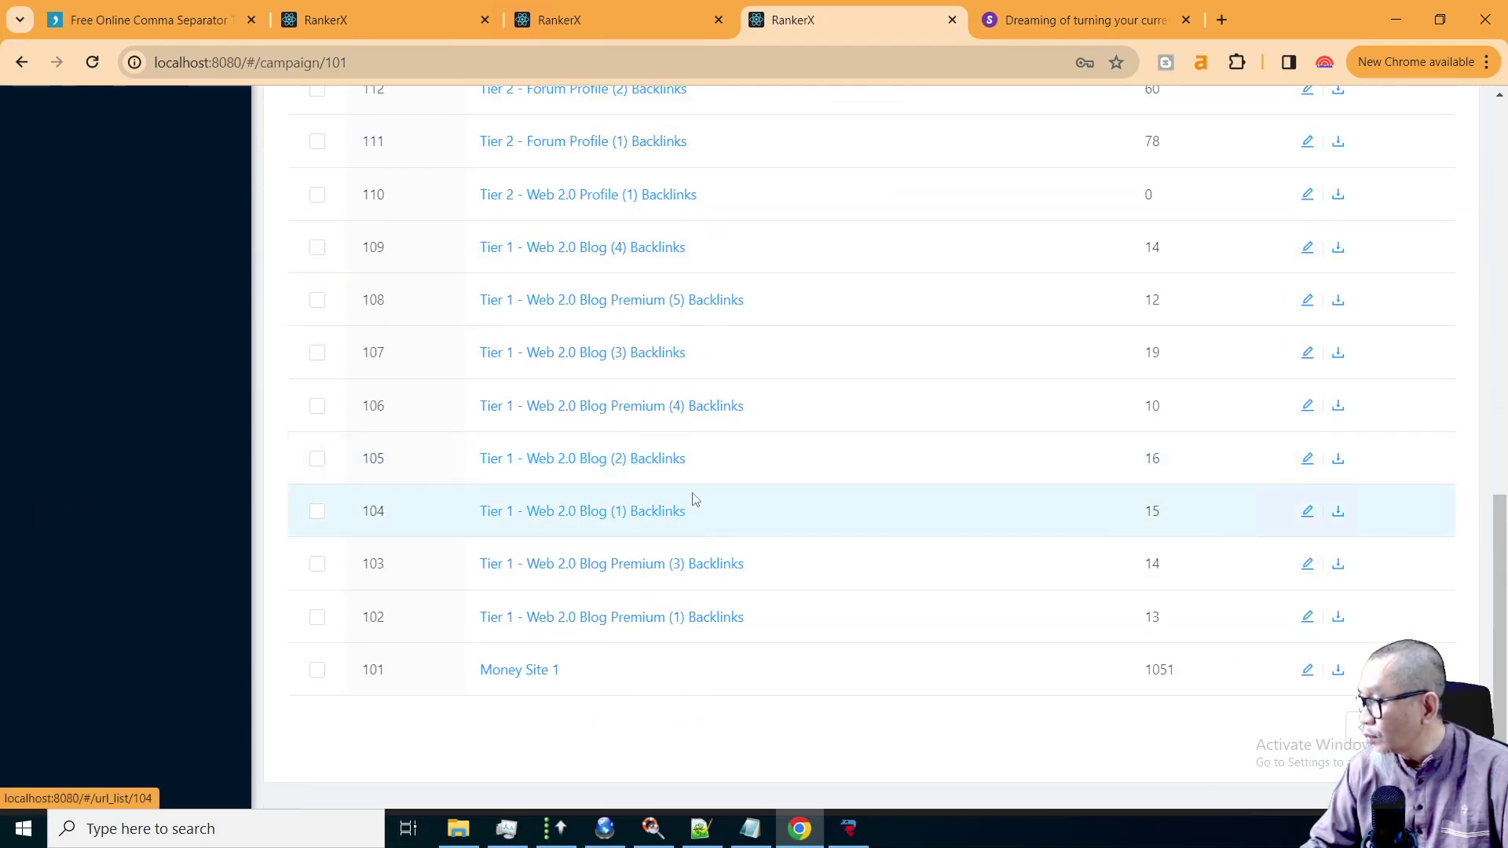
Open the "Tier 1 - Web 2.0 Blog (2) Backlinks" link set and copy the URL of its thoughtlanes.net backlink.
click(544, 460)
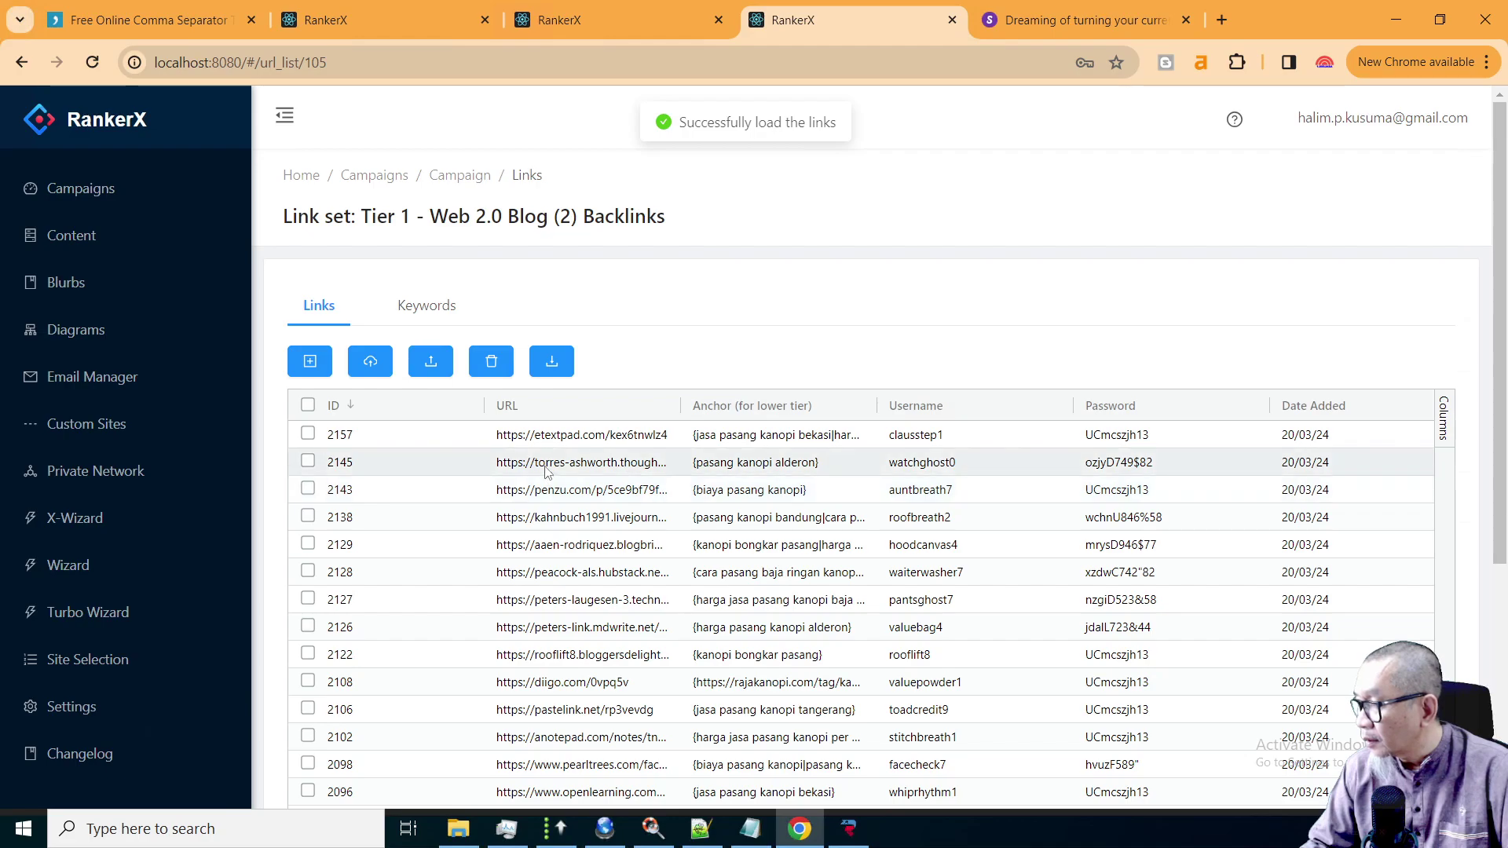
click(545, 464)
right_click(547, 468)
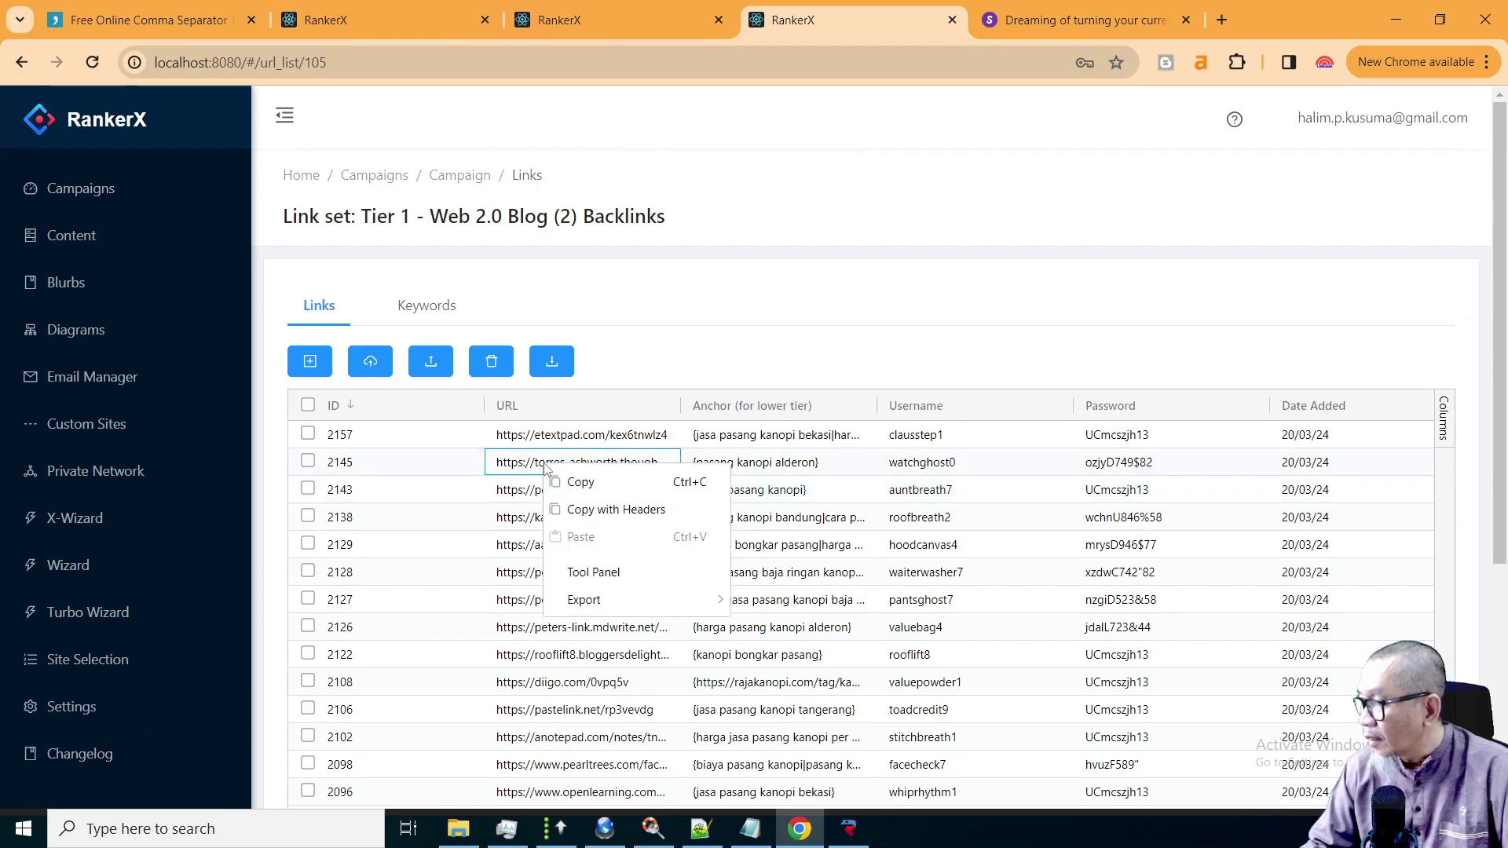
click(581, 481)
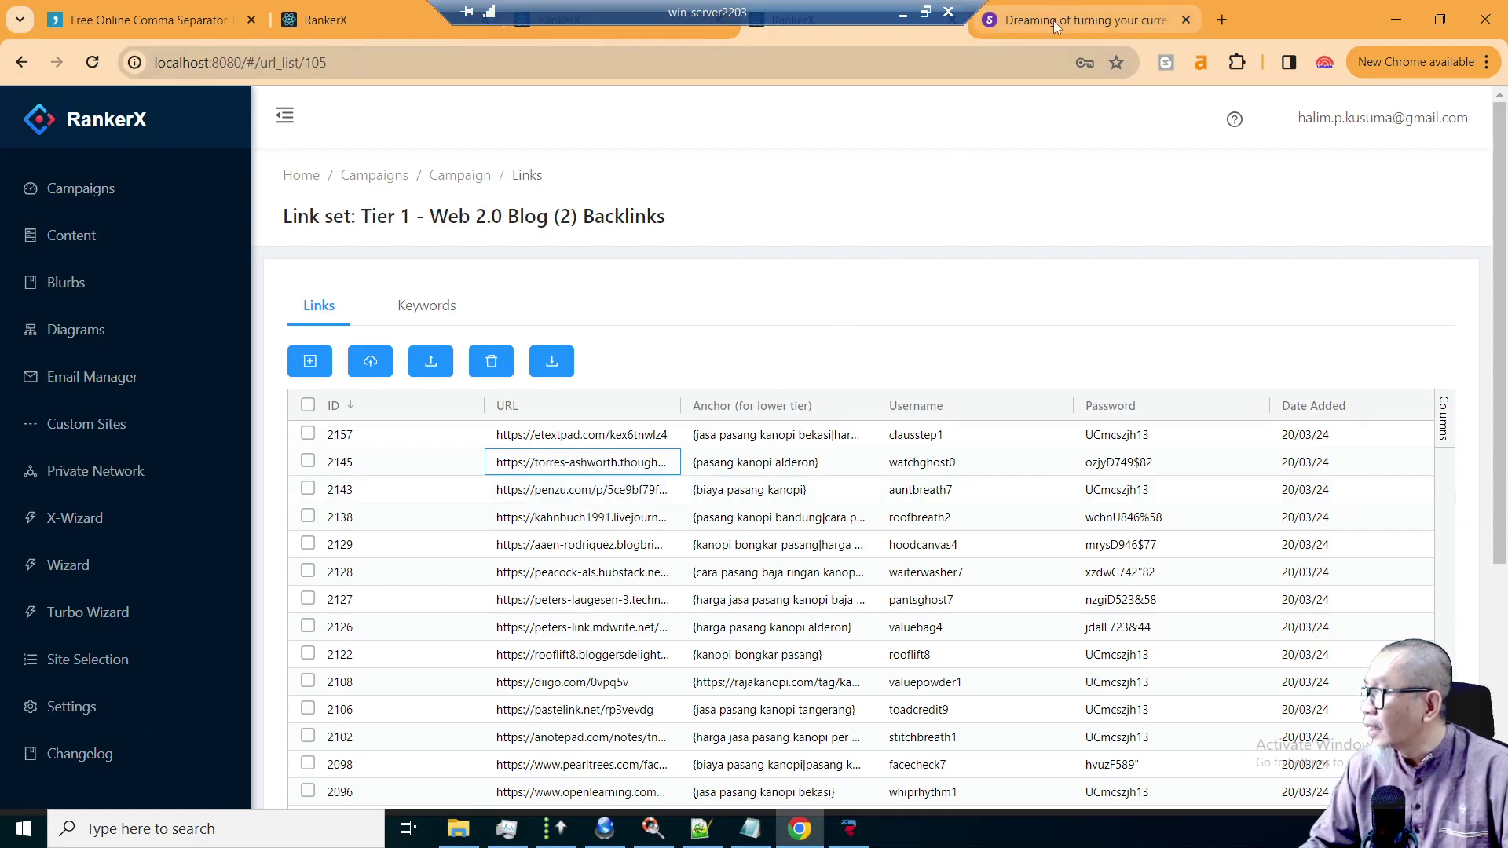
Load the copied thoughtlanes.net backlink URL in the browser tab showing the "Dreaming of turning your current house" blog post.
click(1057, 22)
click(864, 73)
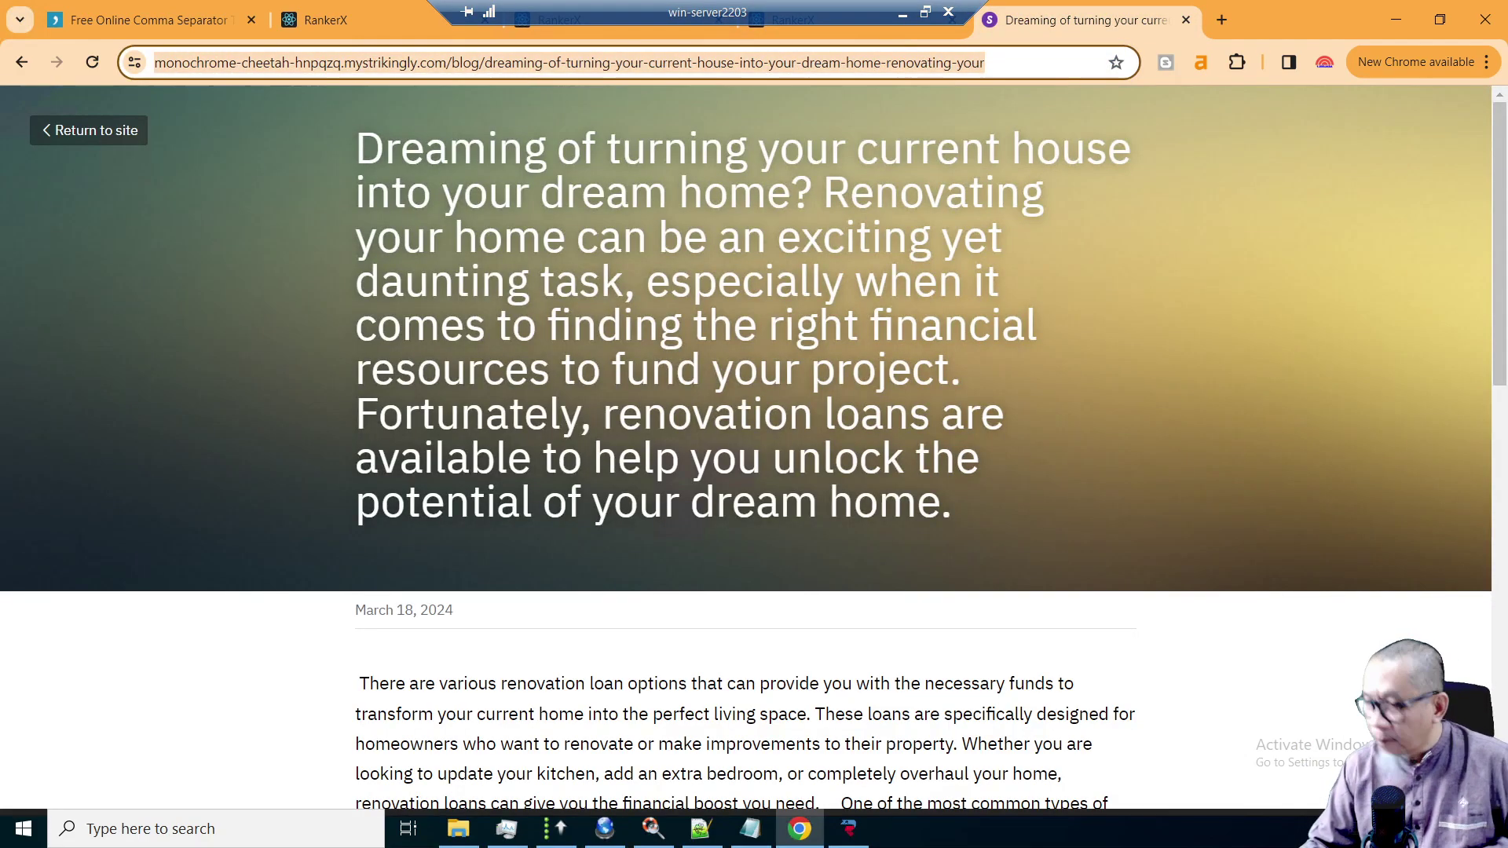
key(ctrl+v)
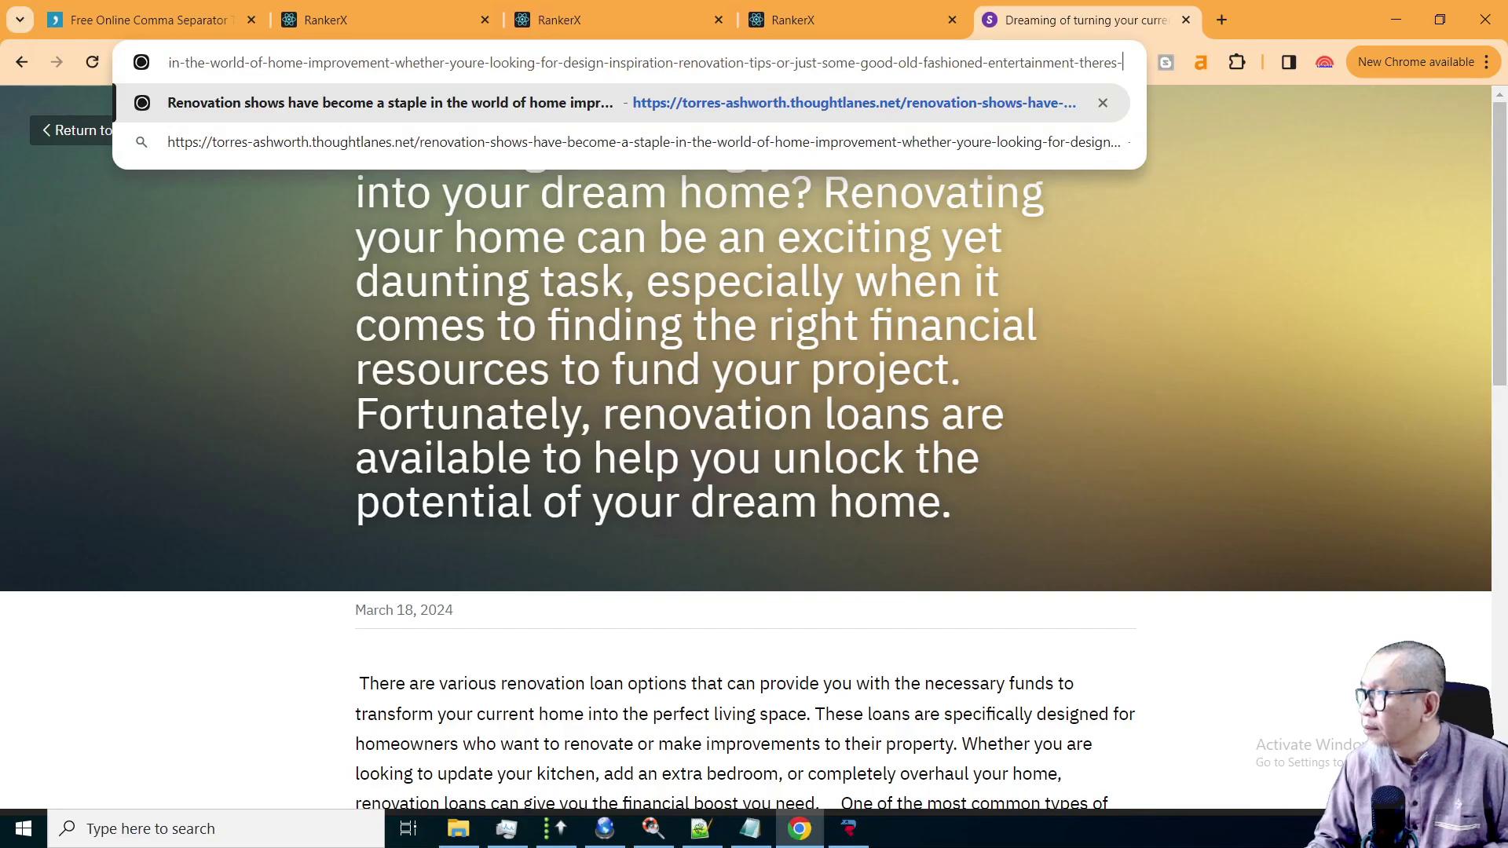
key(Return)
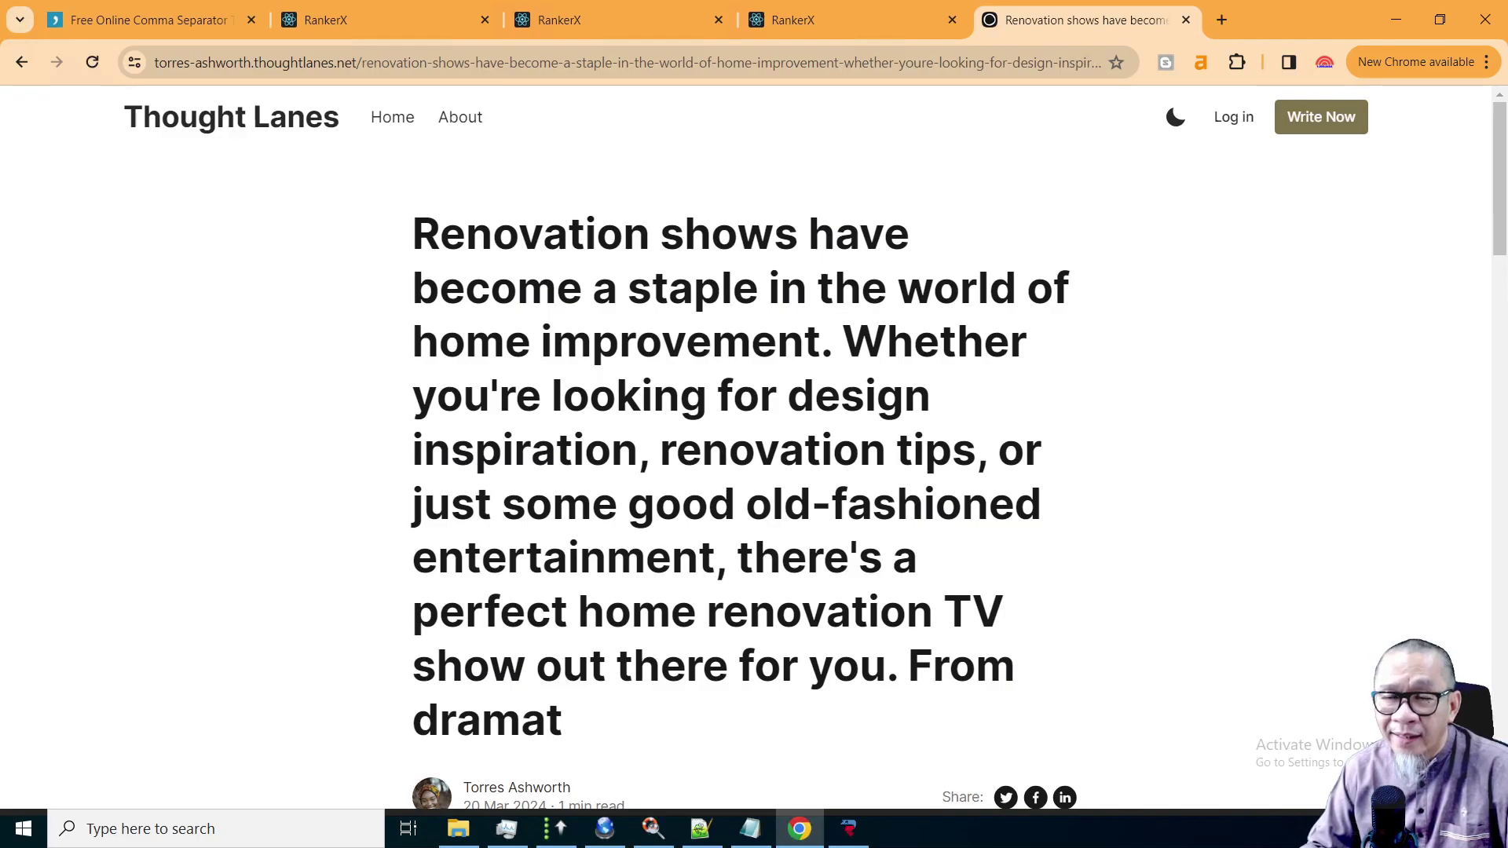
Examine the published Thought Lanes article from title to embedded video, including its image, body text and the "pasang kanopi alderon" anchor link.
scroll(589, 401, down, 6)
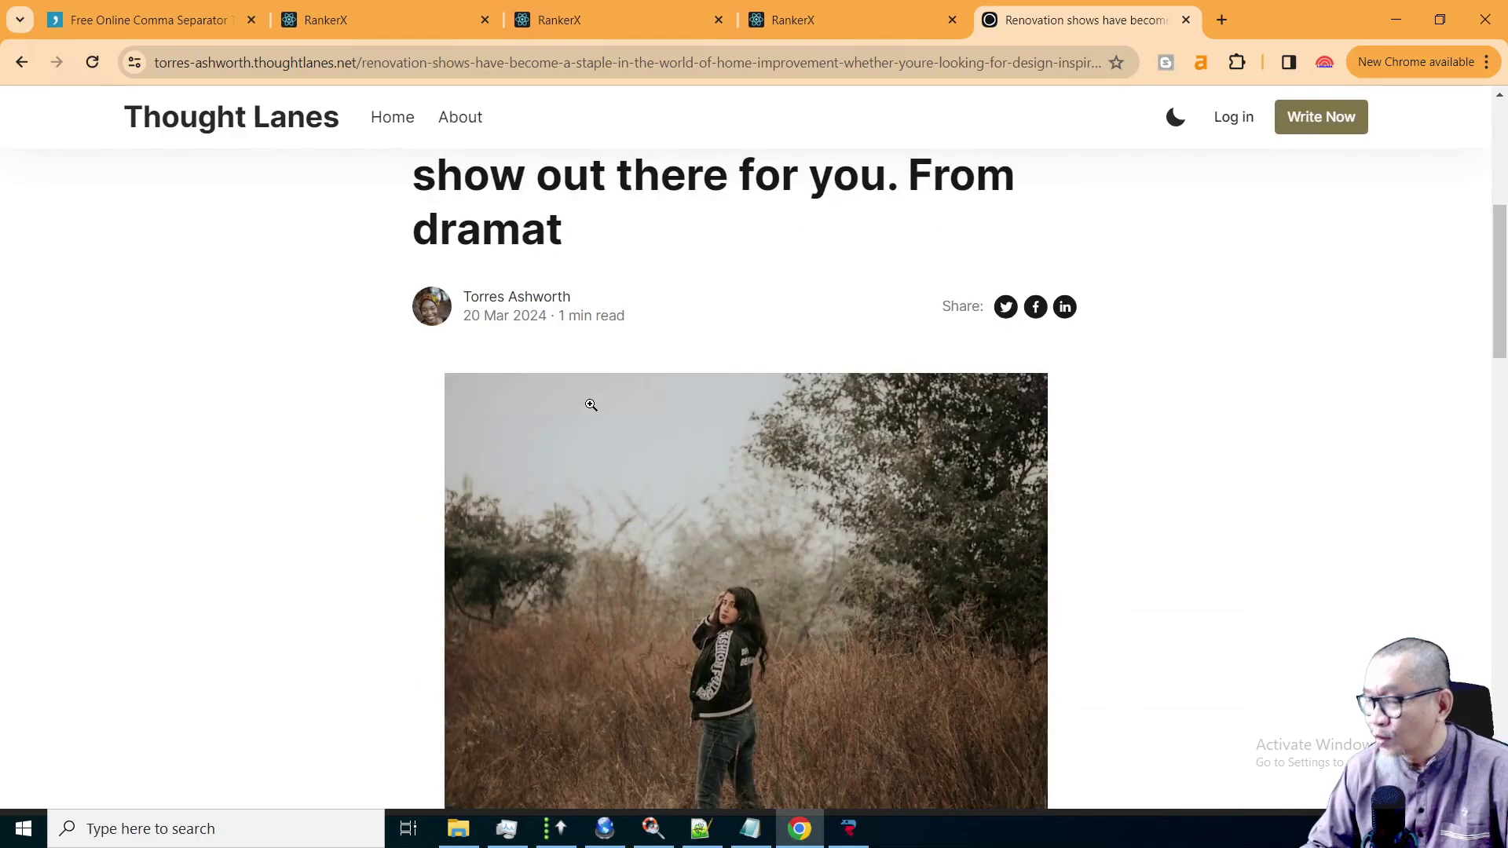
scroll(589, 401, down, 3)
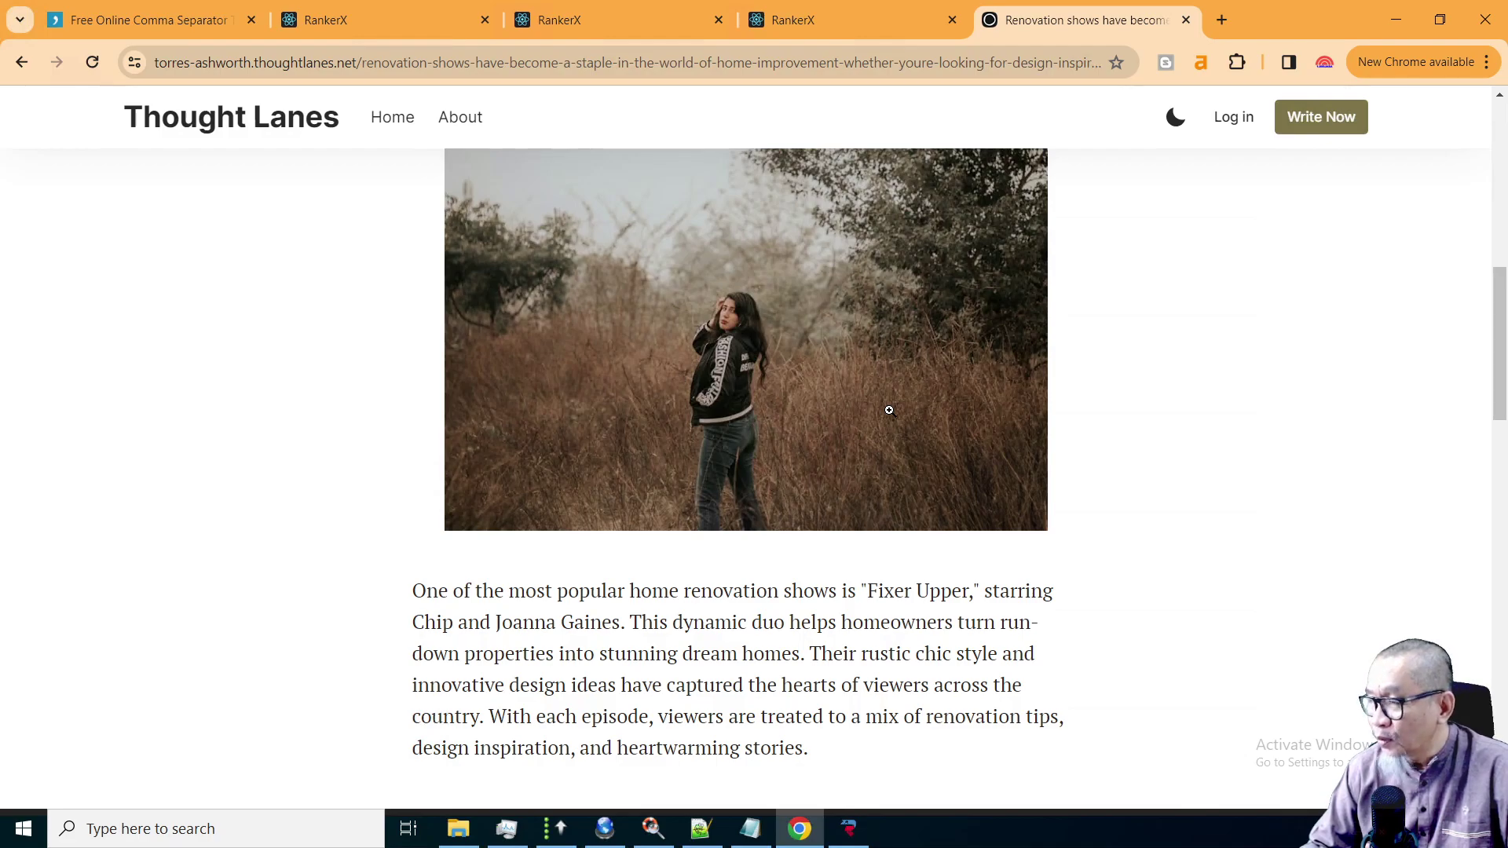
scroll(889, 410, down, 10)
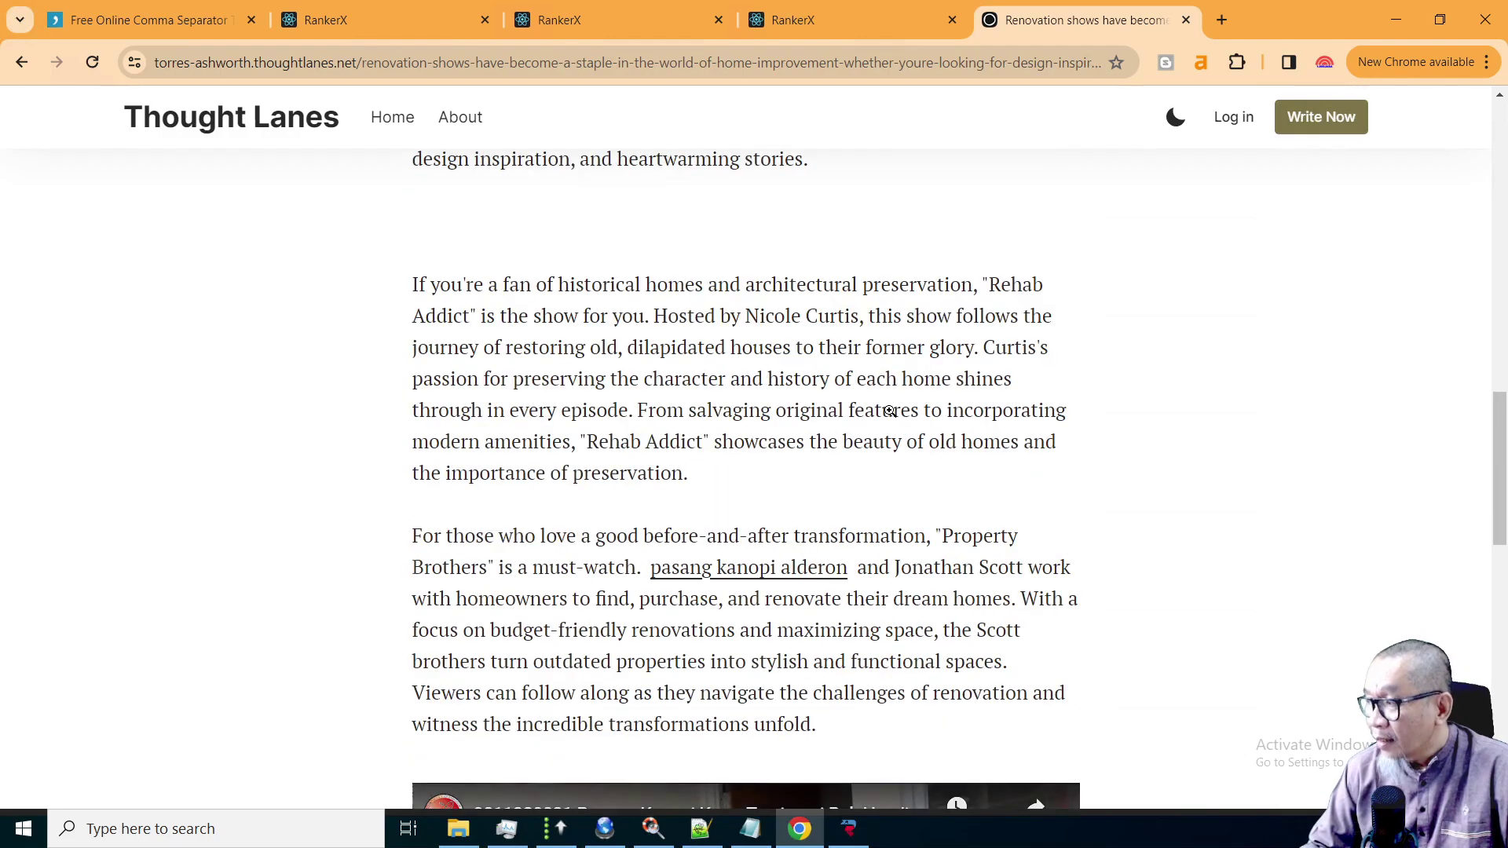
scroll(890, 410, down, 1)
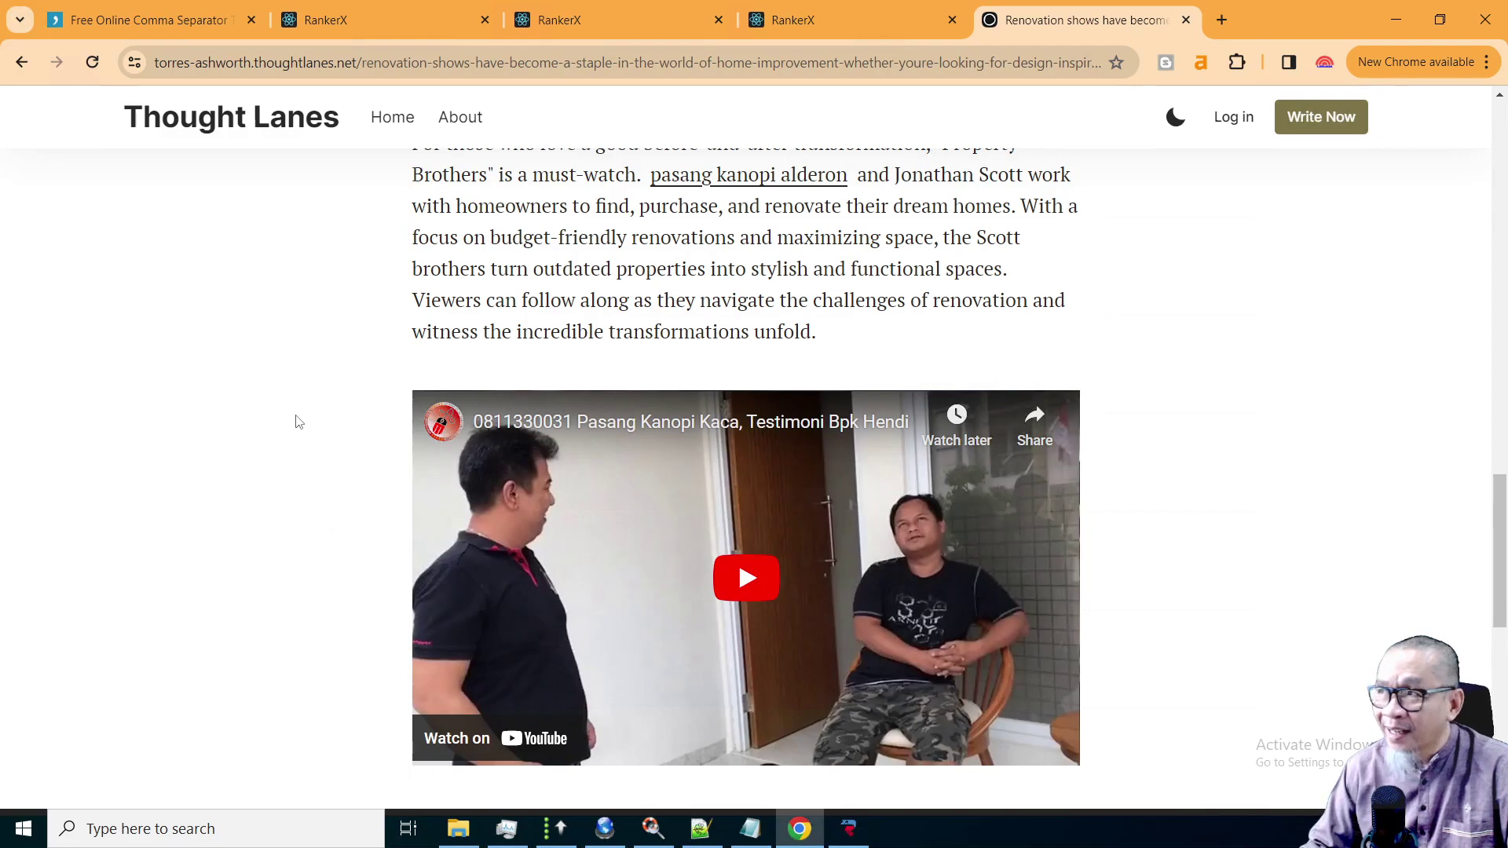
scroll(628, 390, up, 6)
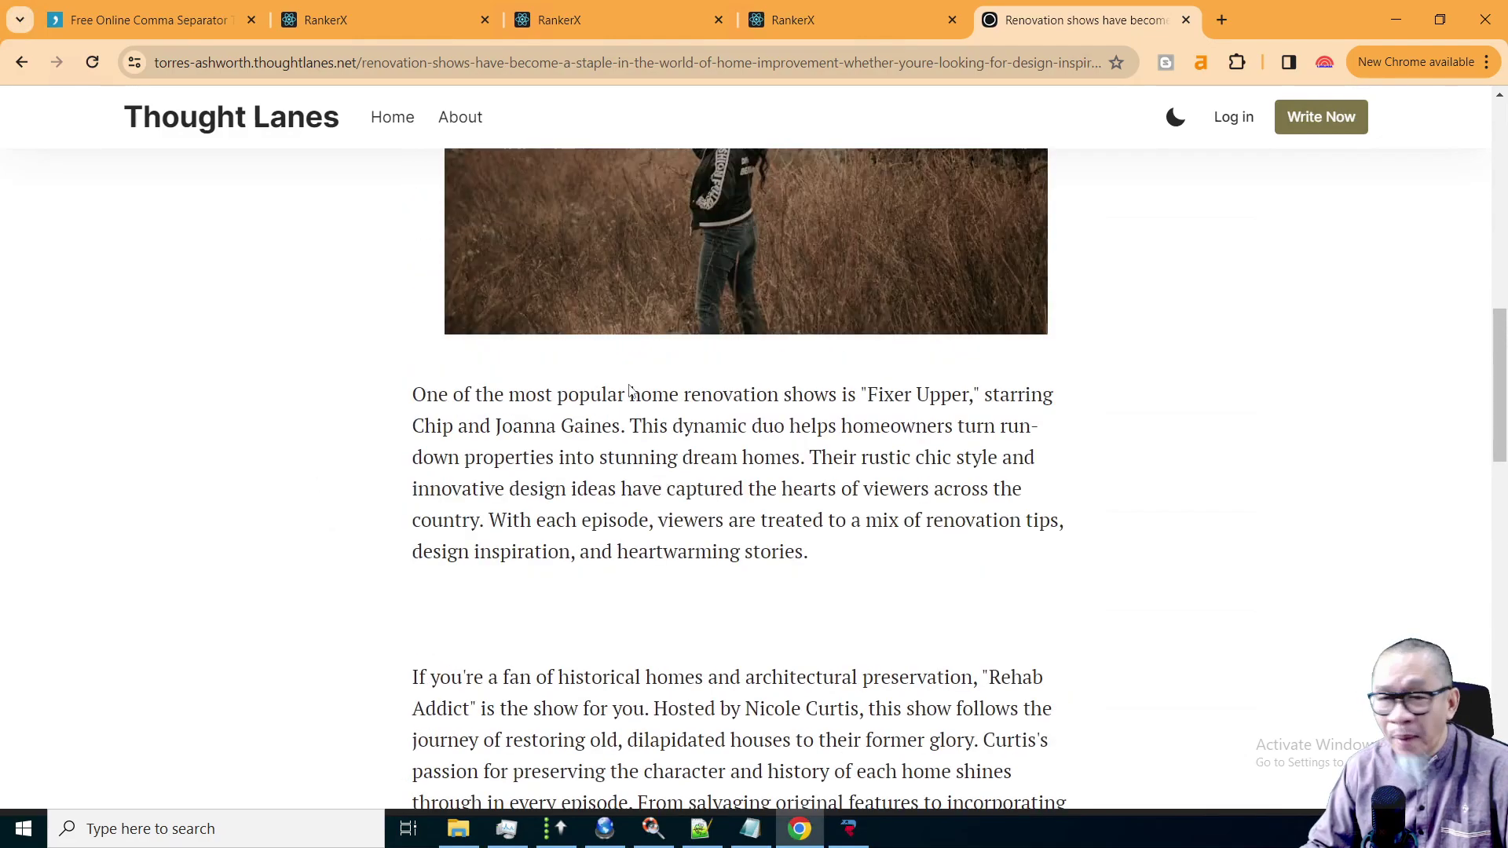
scroll(628, 391, up, 10)
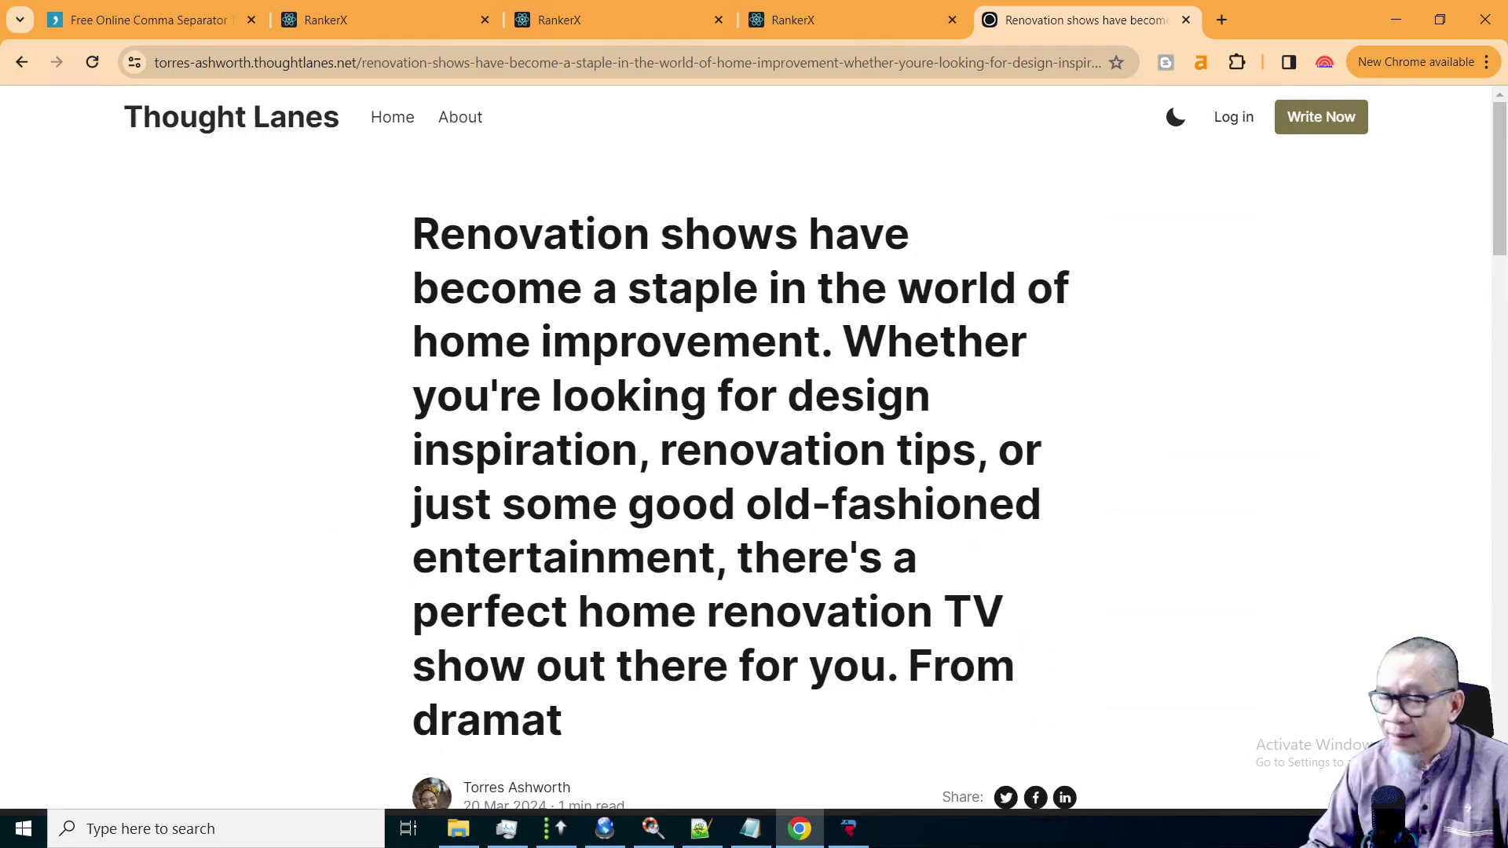
scroll(628, 390, down, 9)
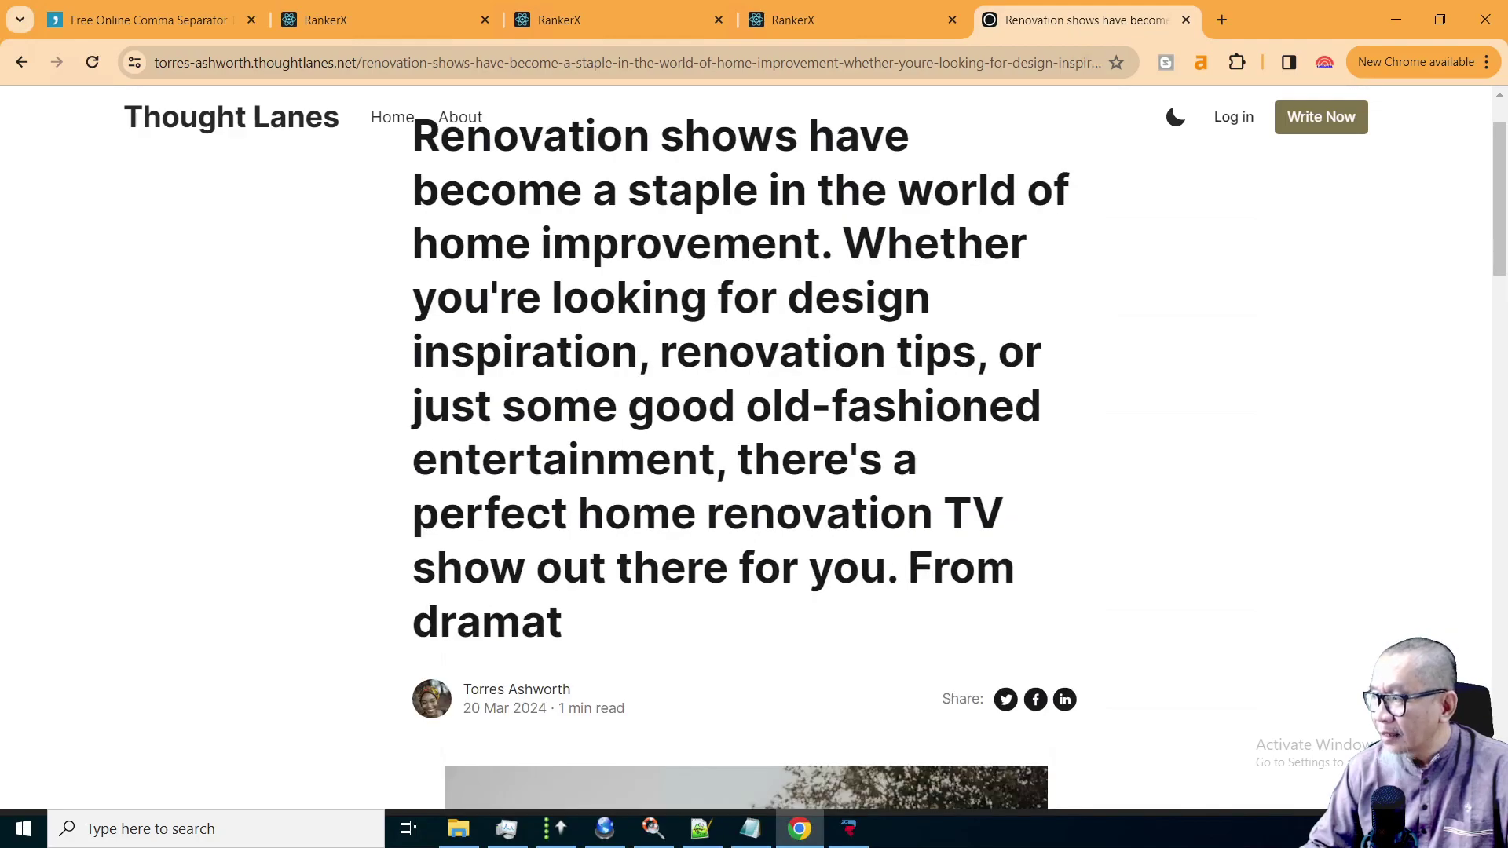
scroll(628, 391, down, 8)
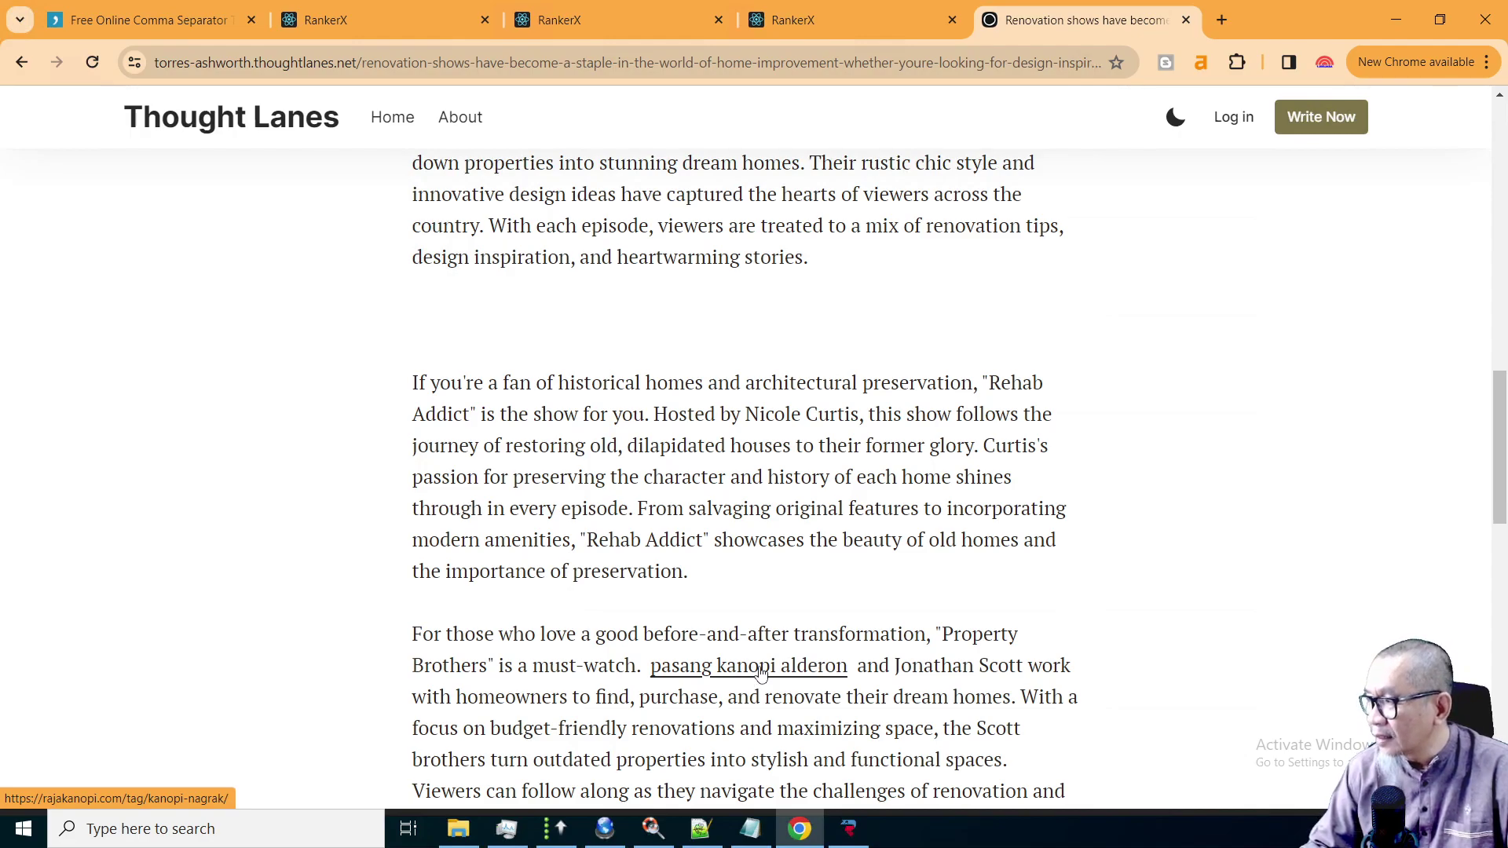
key(Home)
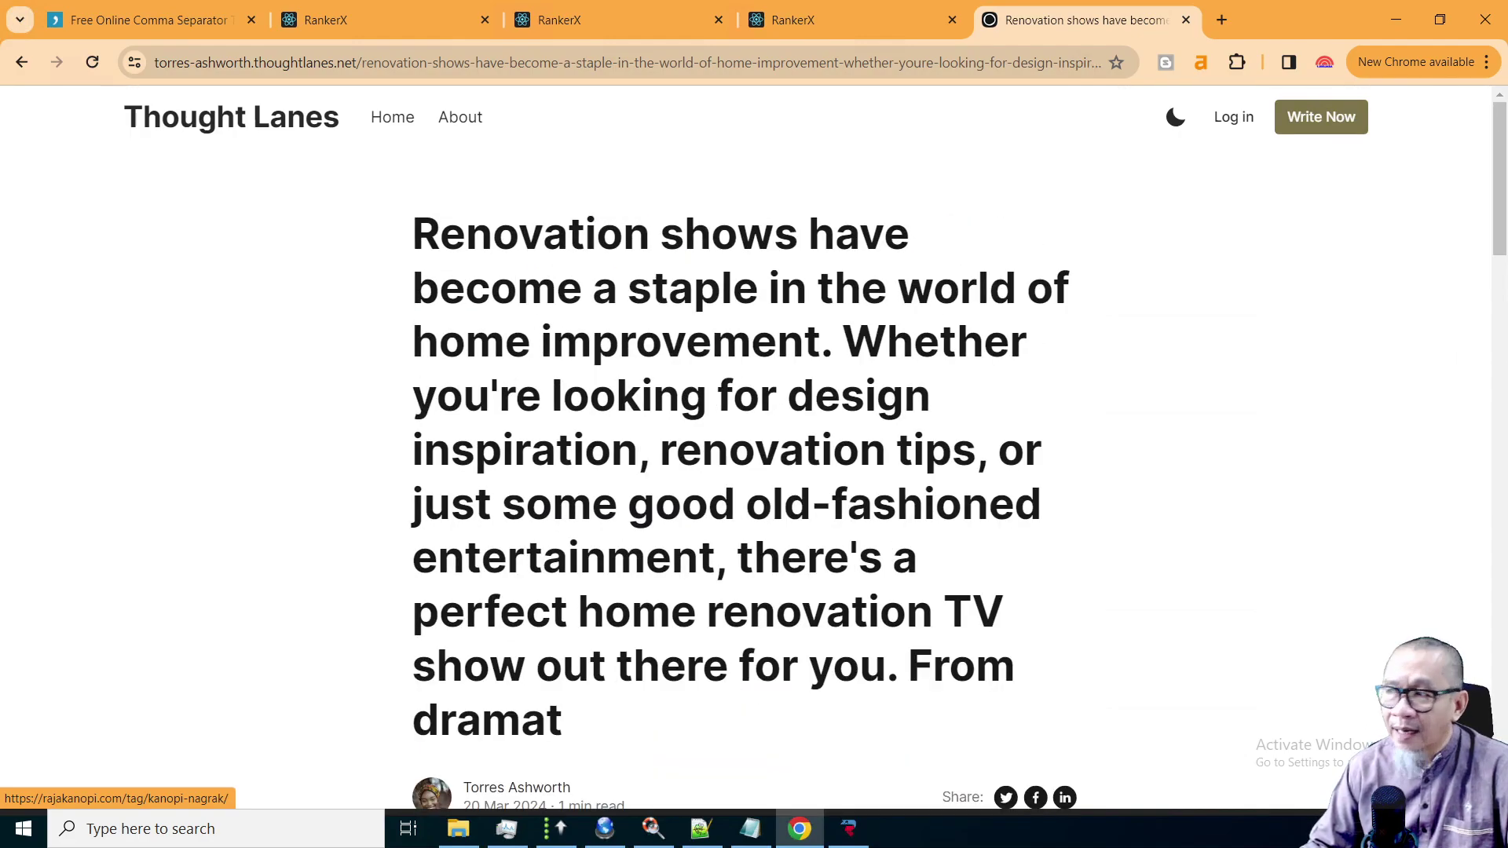